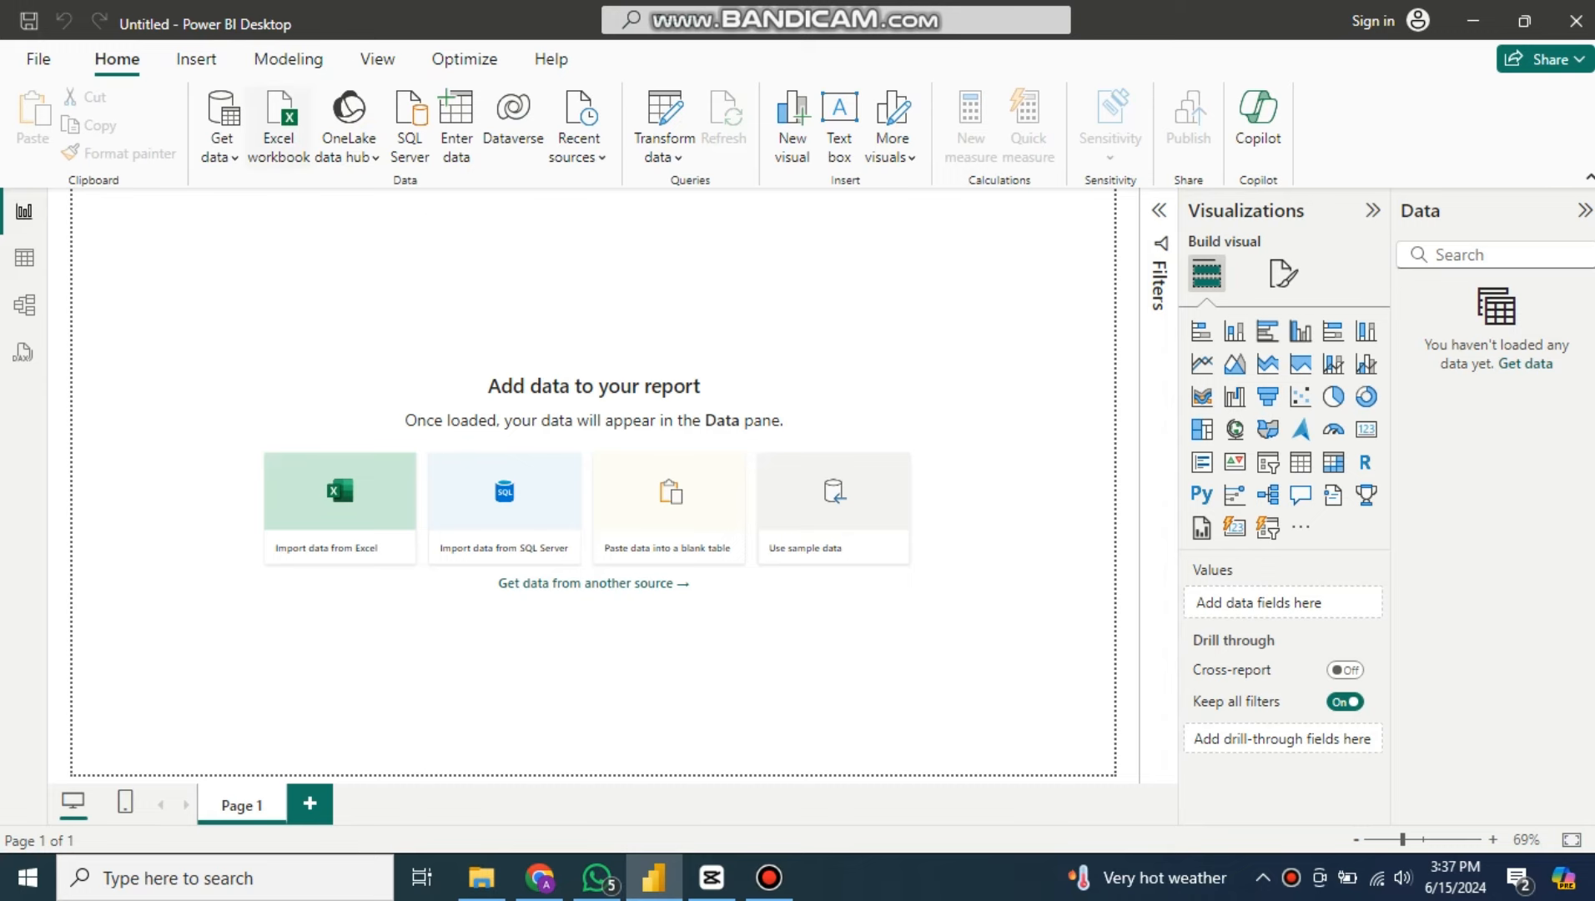
Step: Import the ProductDatabase table from the "1. Product Database" Excel workbook into the report
left_click(278, 127)
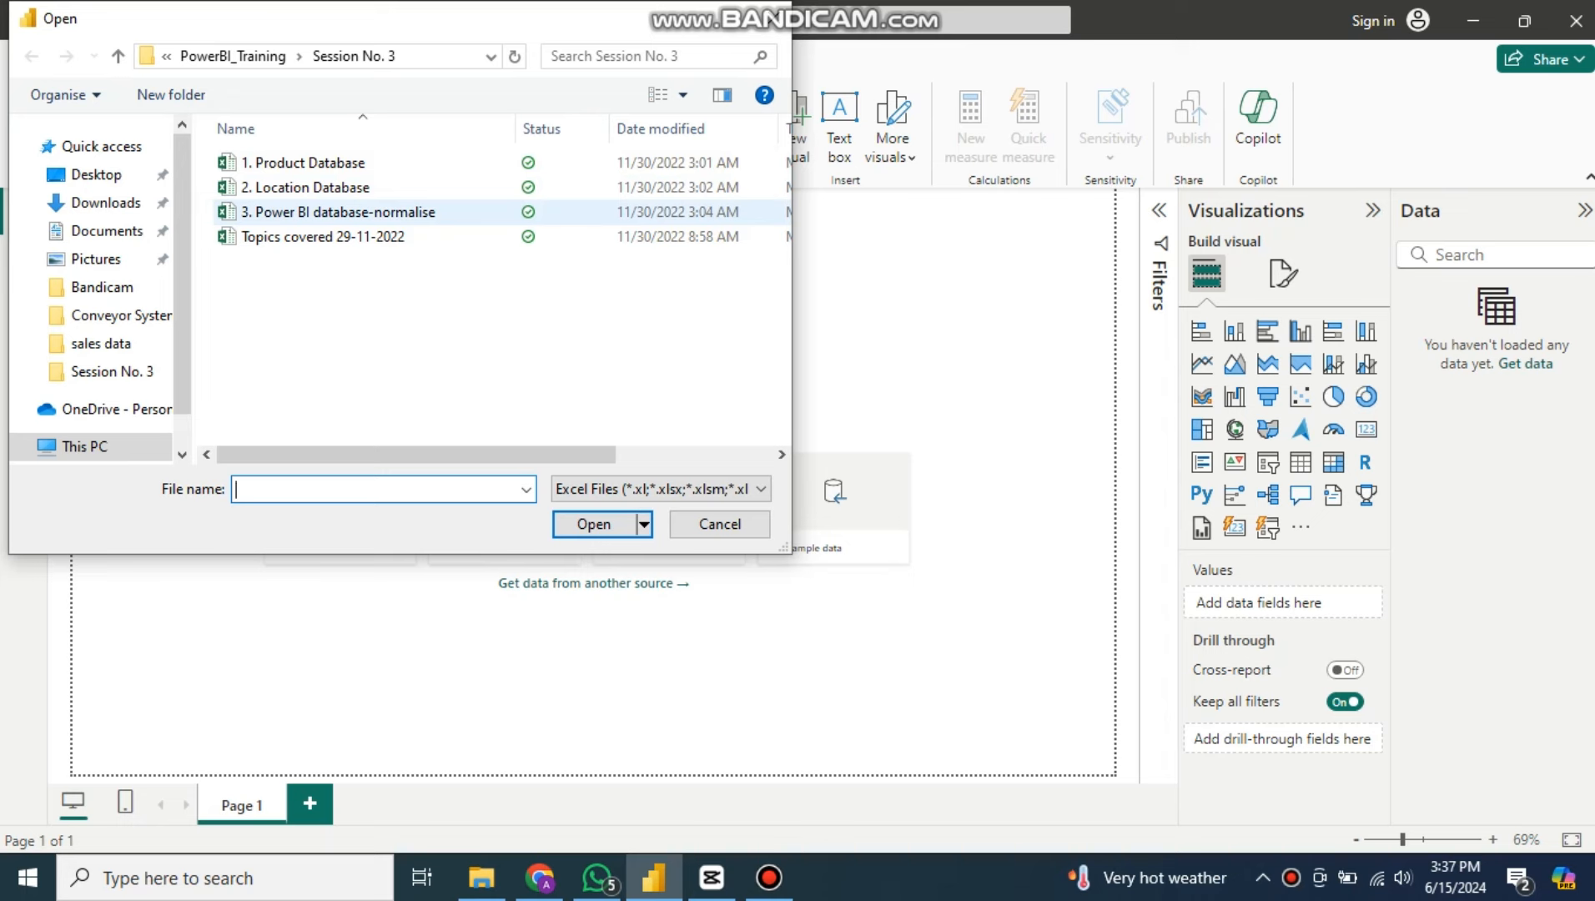
left_click(304, 163)
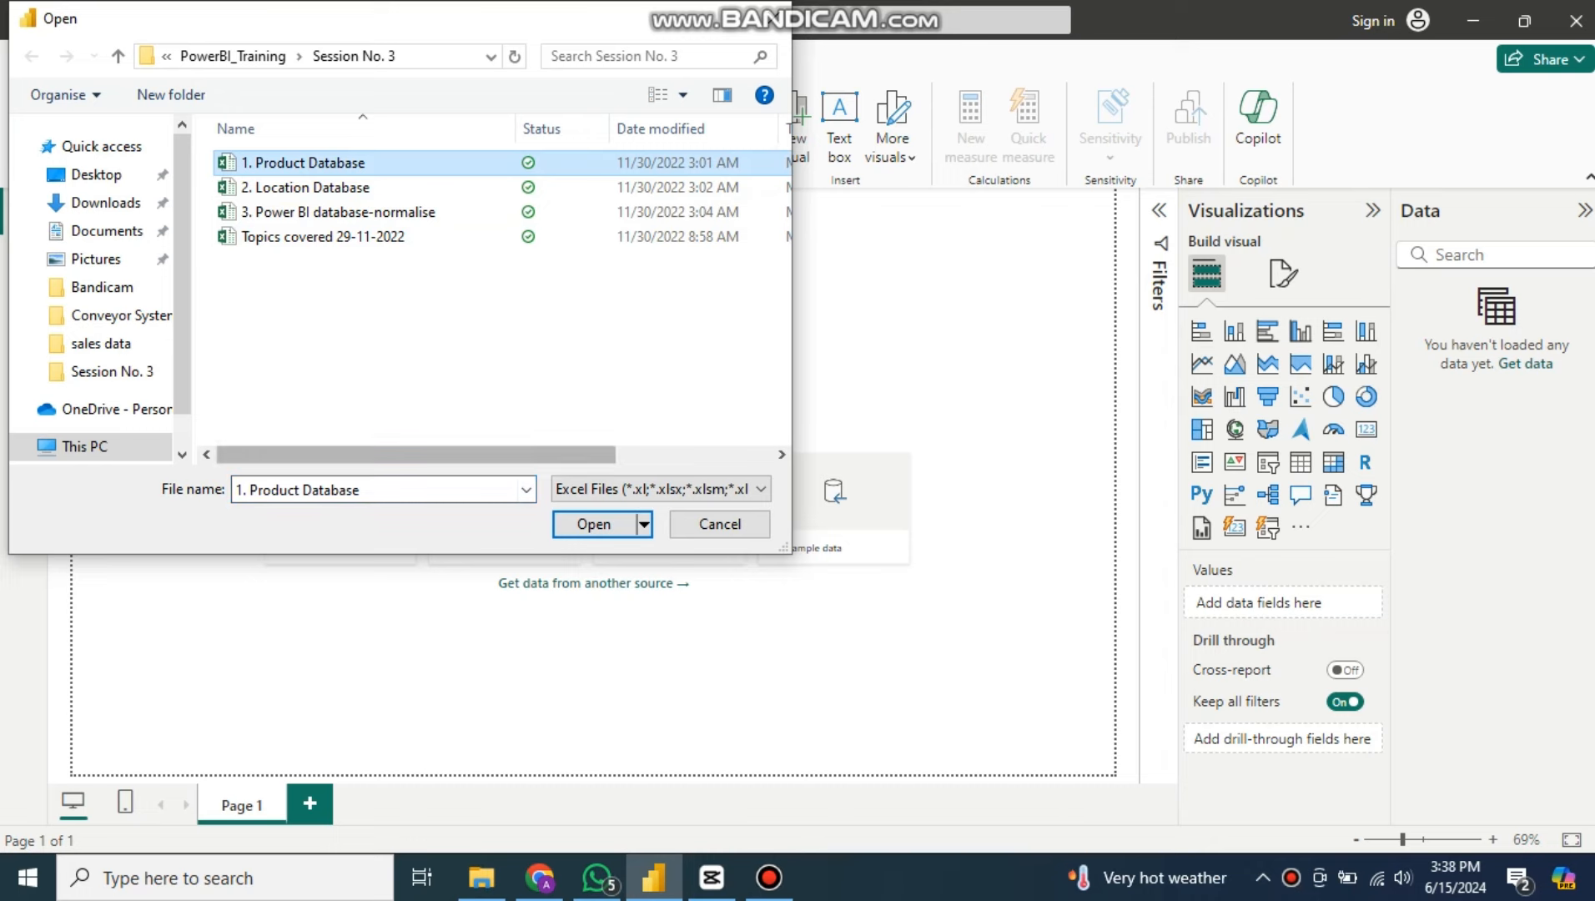
left_click(594, 524)
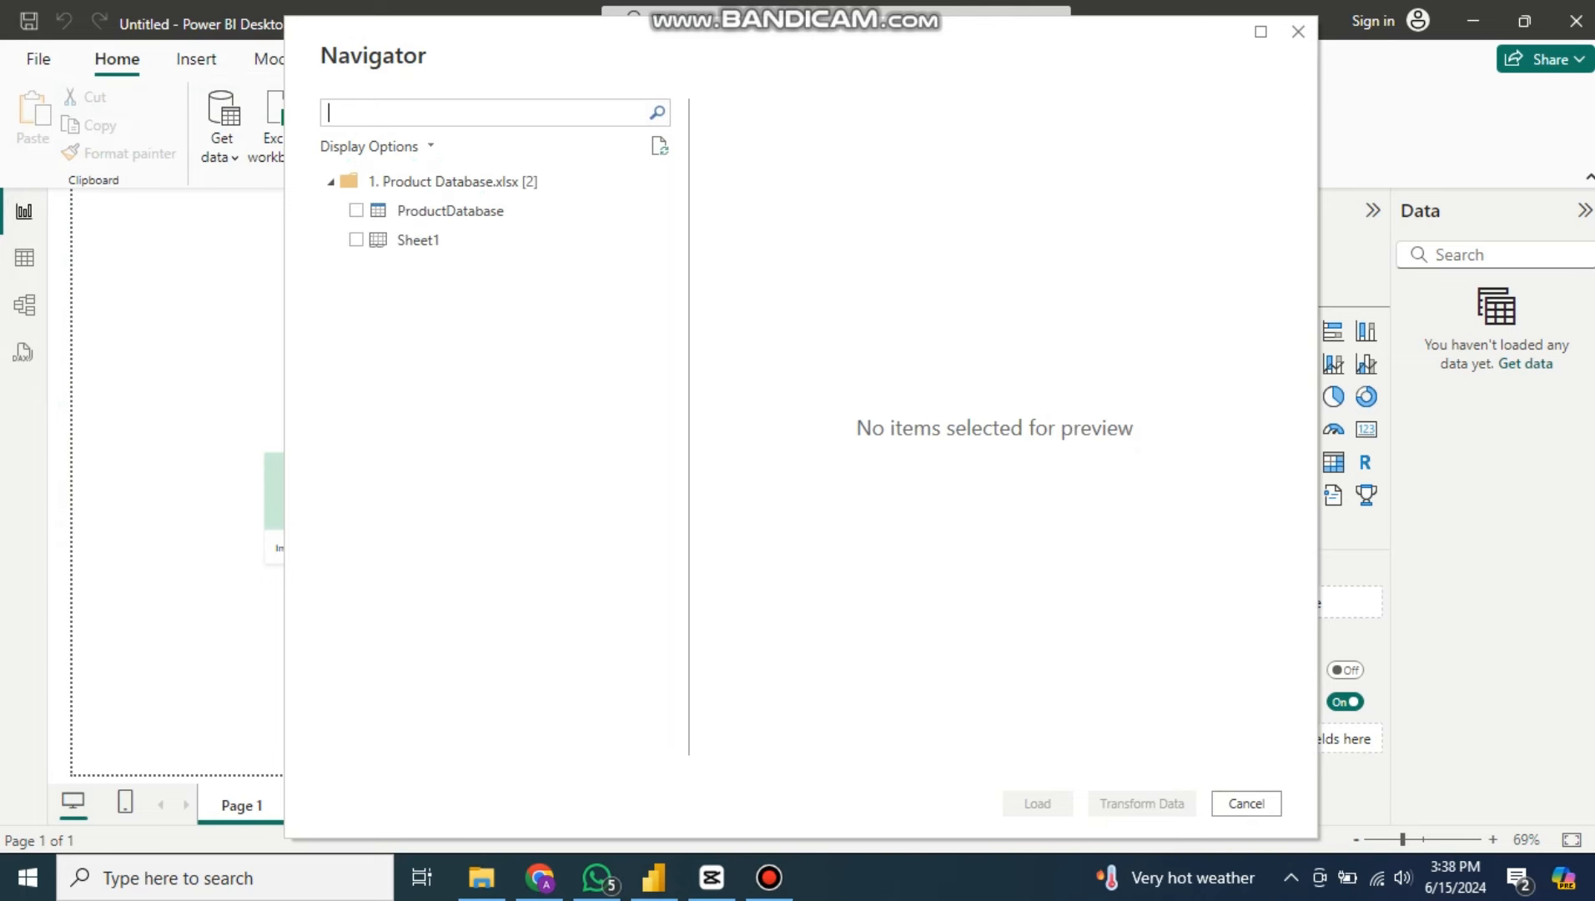
left_click(357, 210)
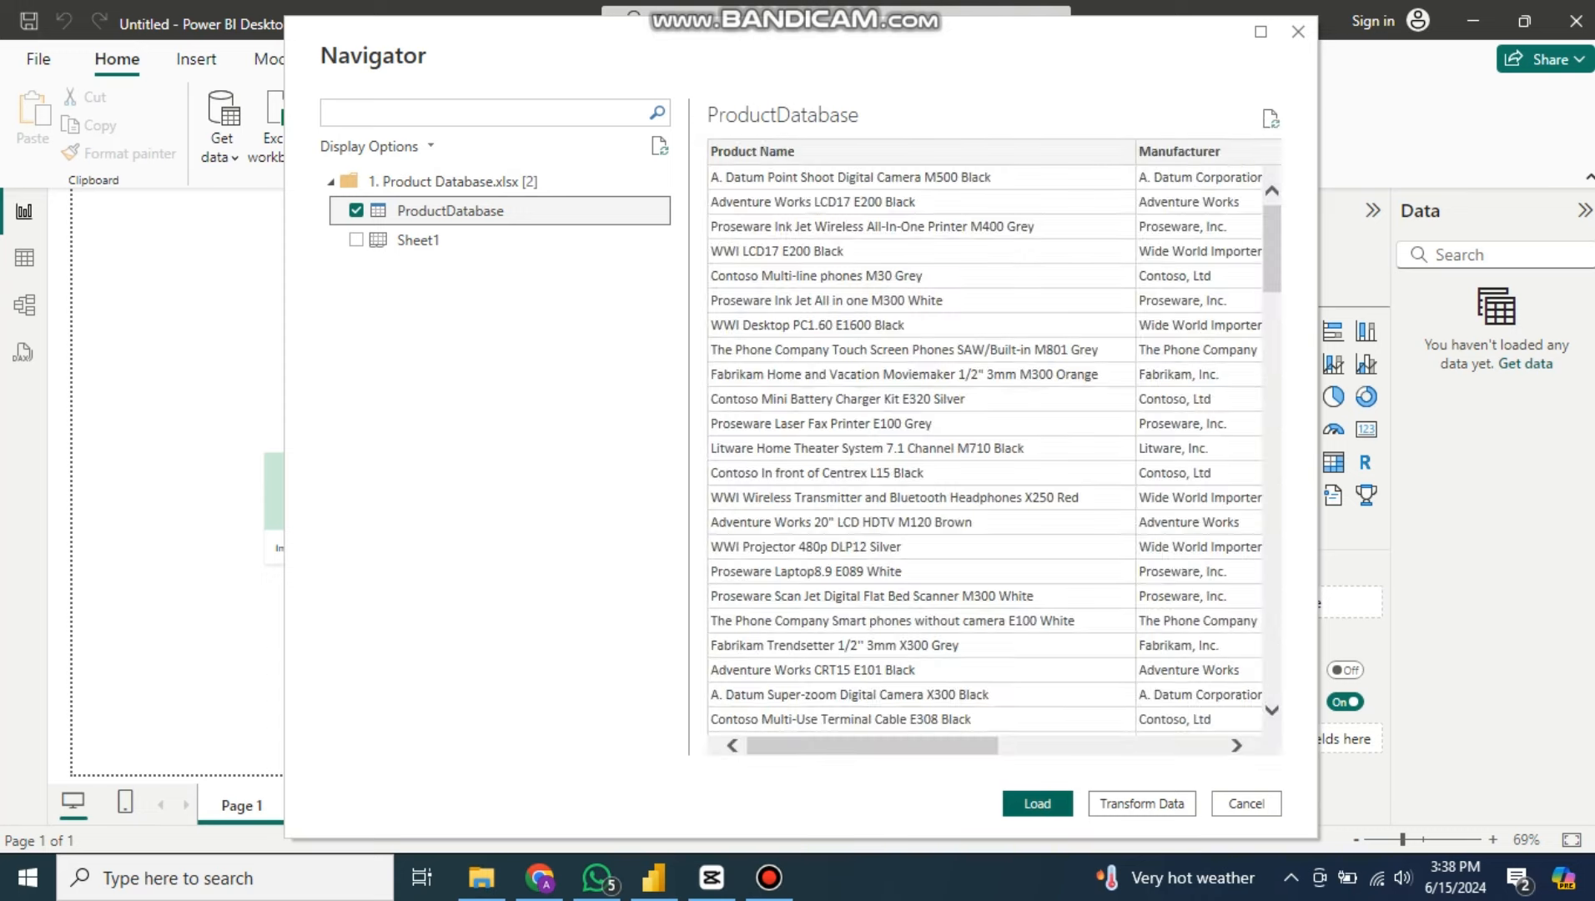
left_click(1142, 803)
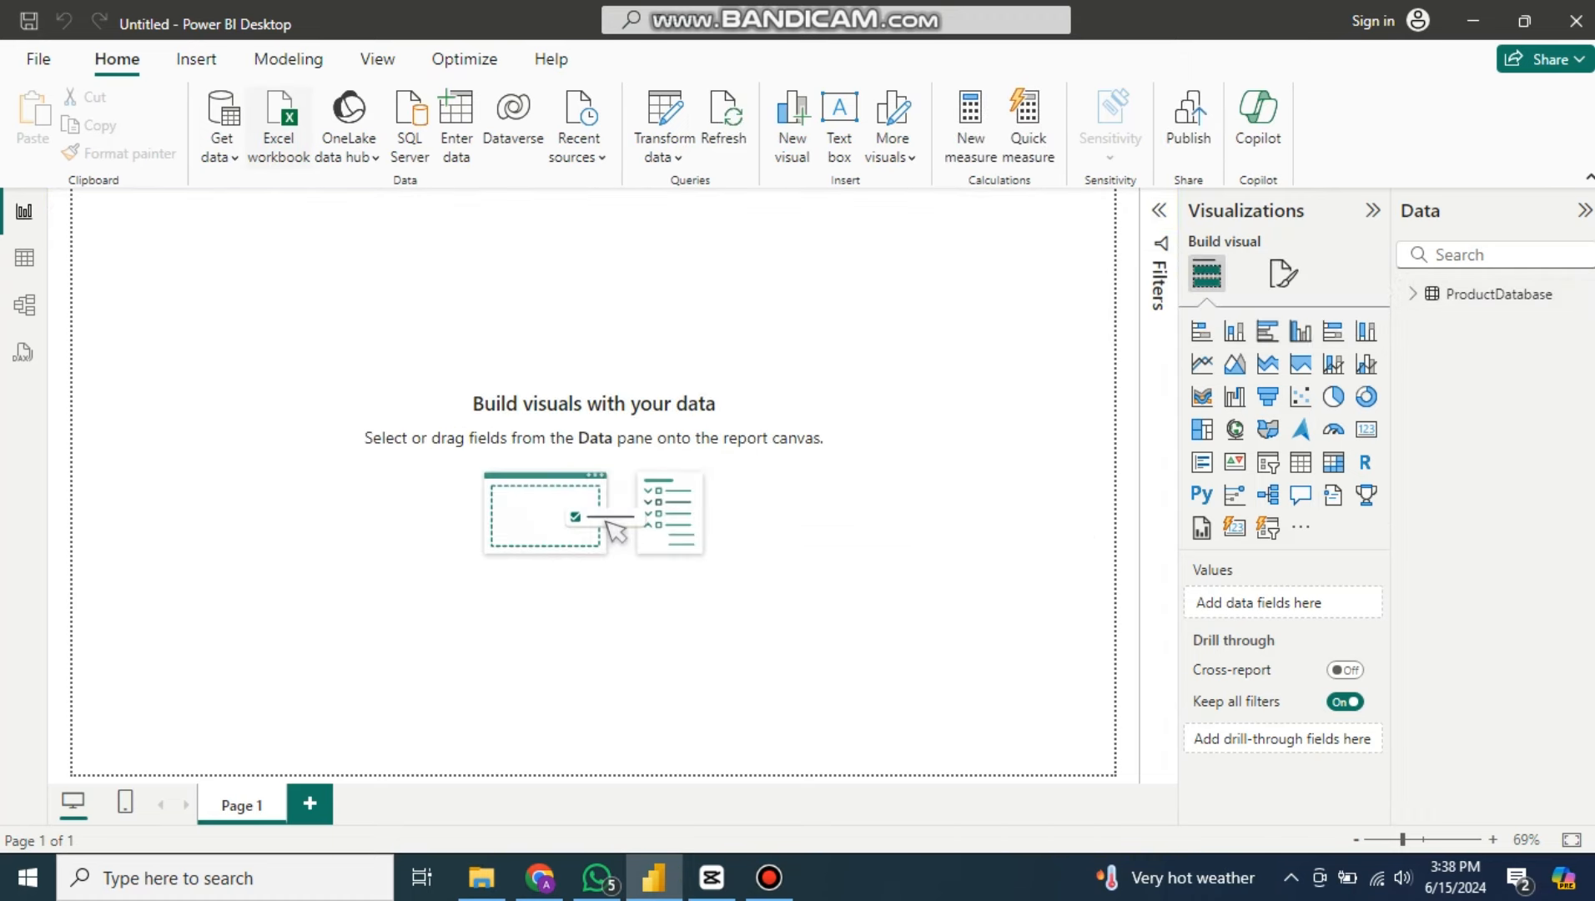
Step: Import the LocationDatabase table from the "2. Location Database" Excel workbook
left_click(278, 125)
left_click(306, 187)
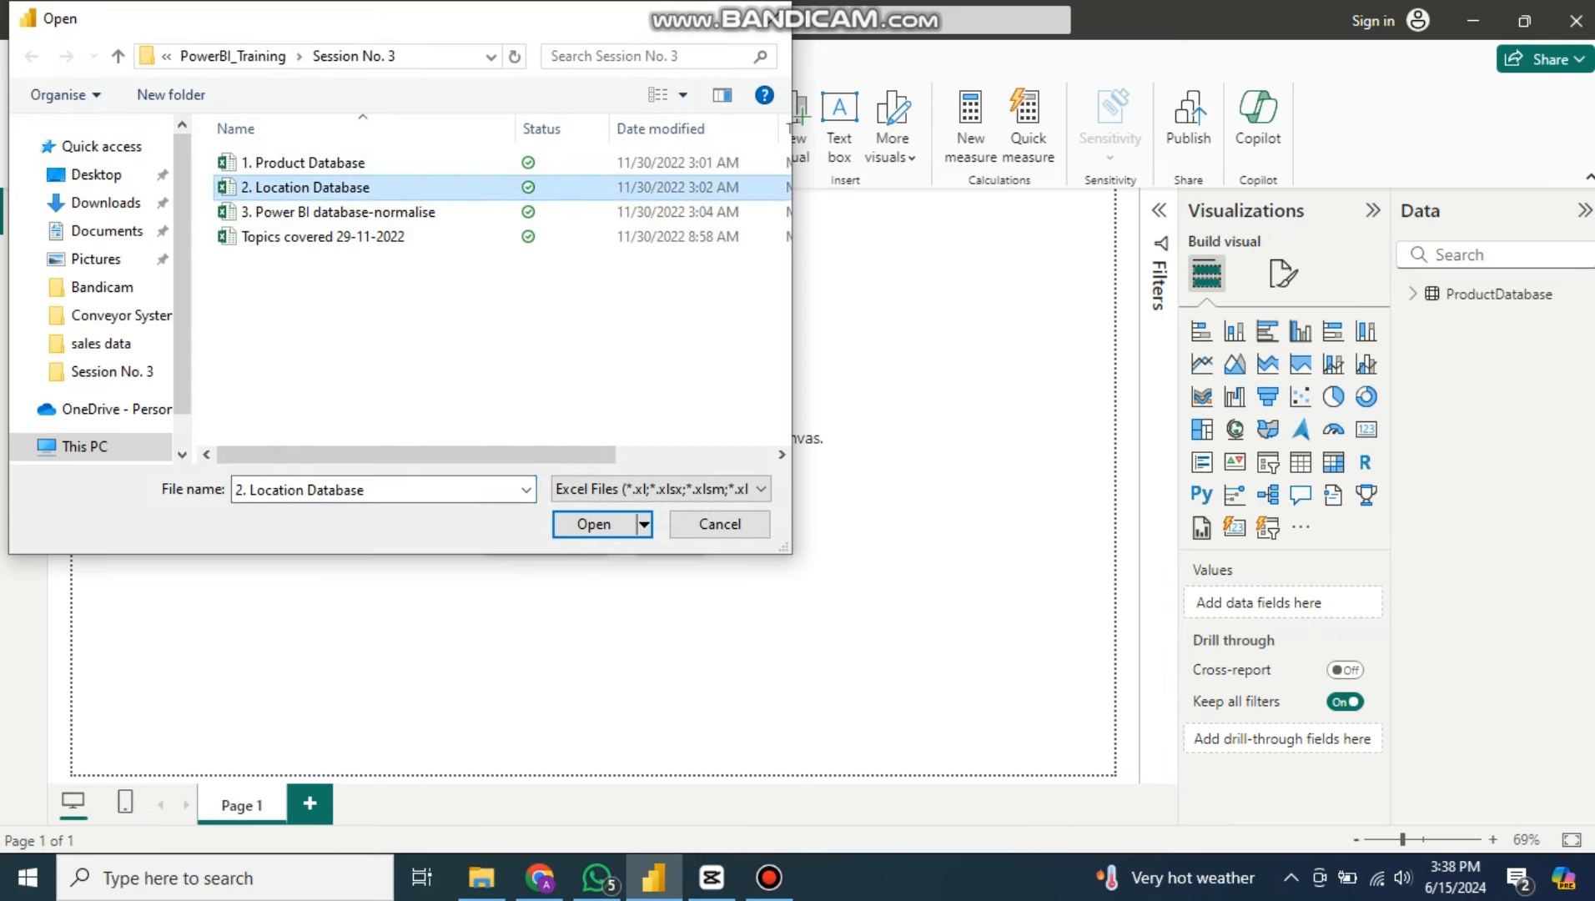
left_click(593, 524)
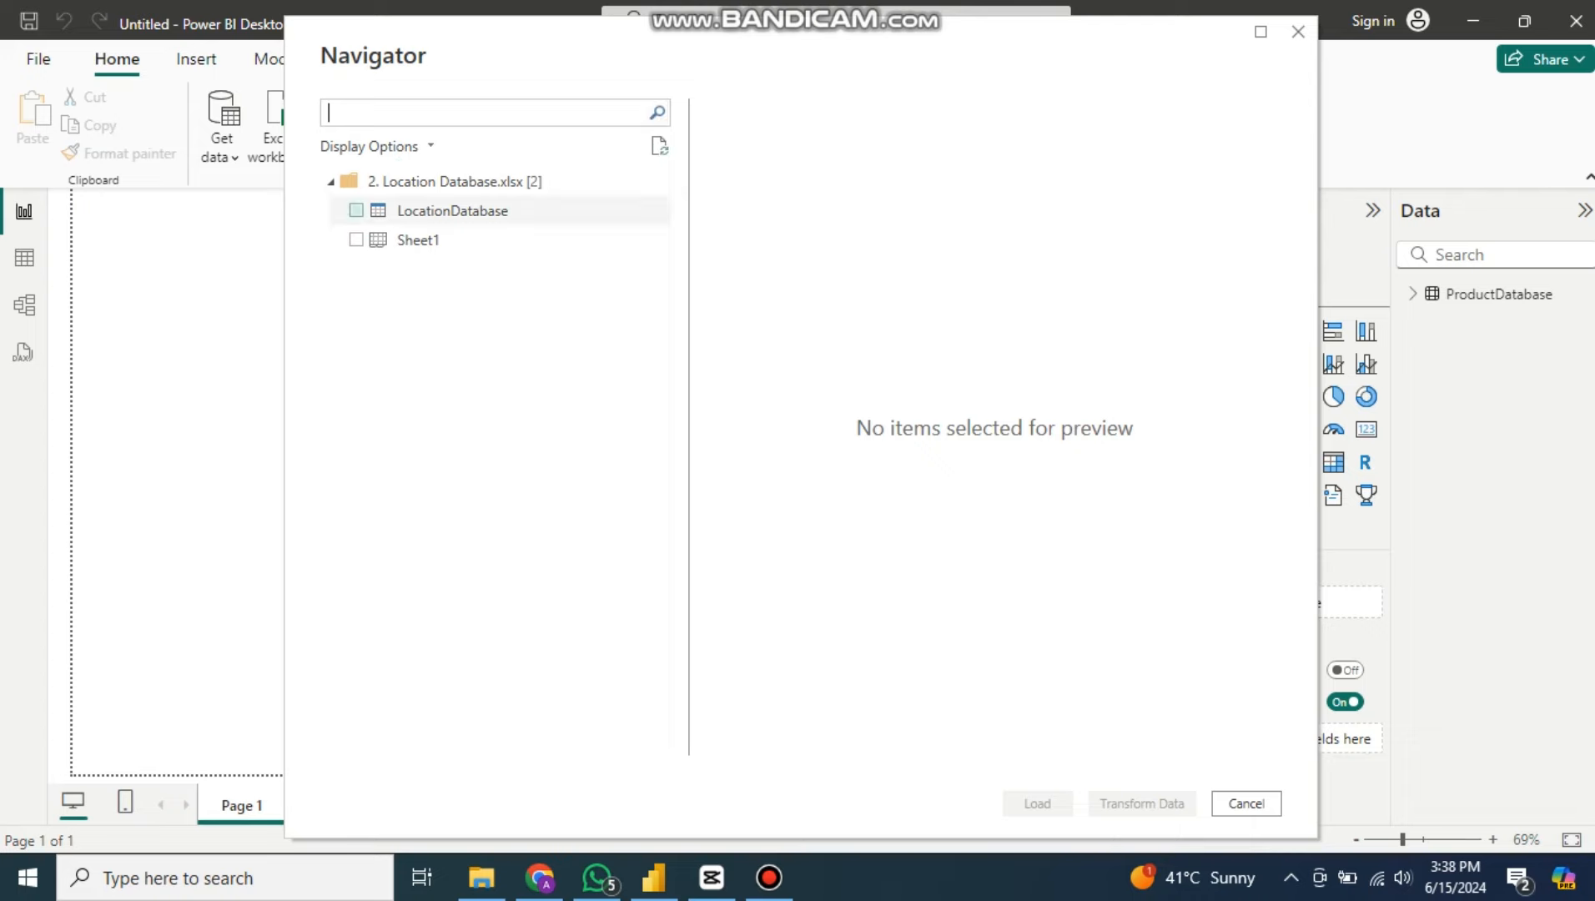
left_click(356, 211)
left_click(1037, 803)
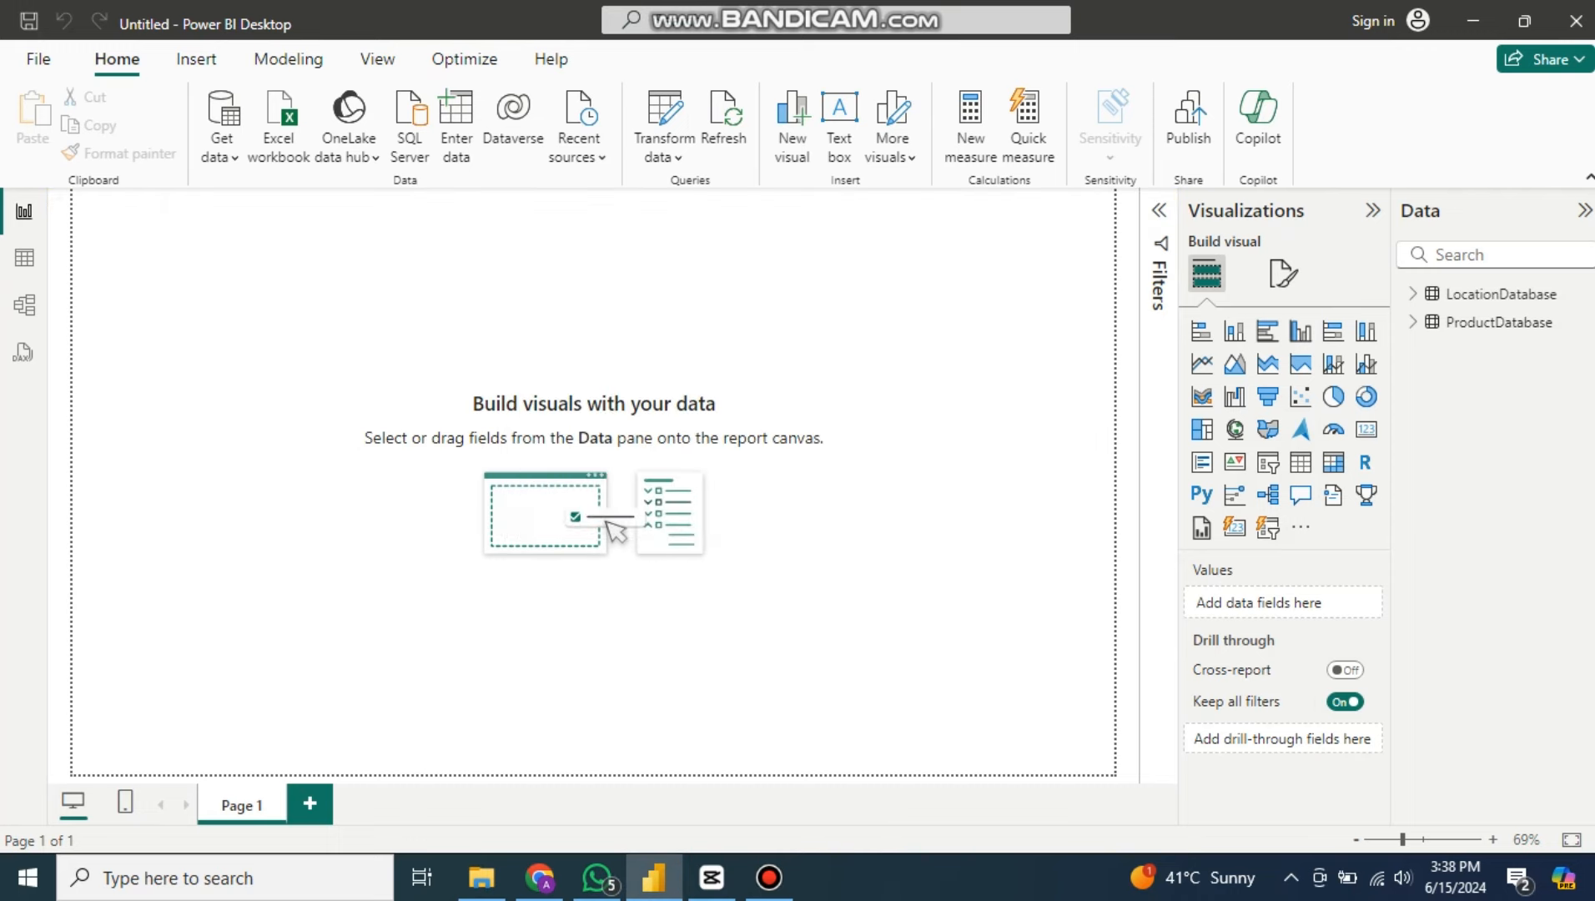
Step: Import the SalesData table from the "3. Power BI database-normalise" Excel workbook
left_click(278, 126)
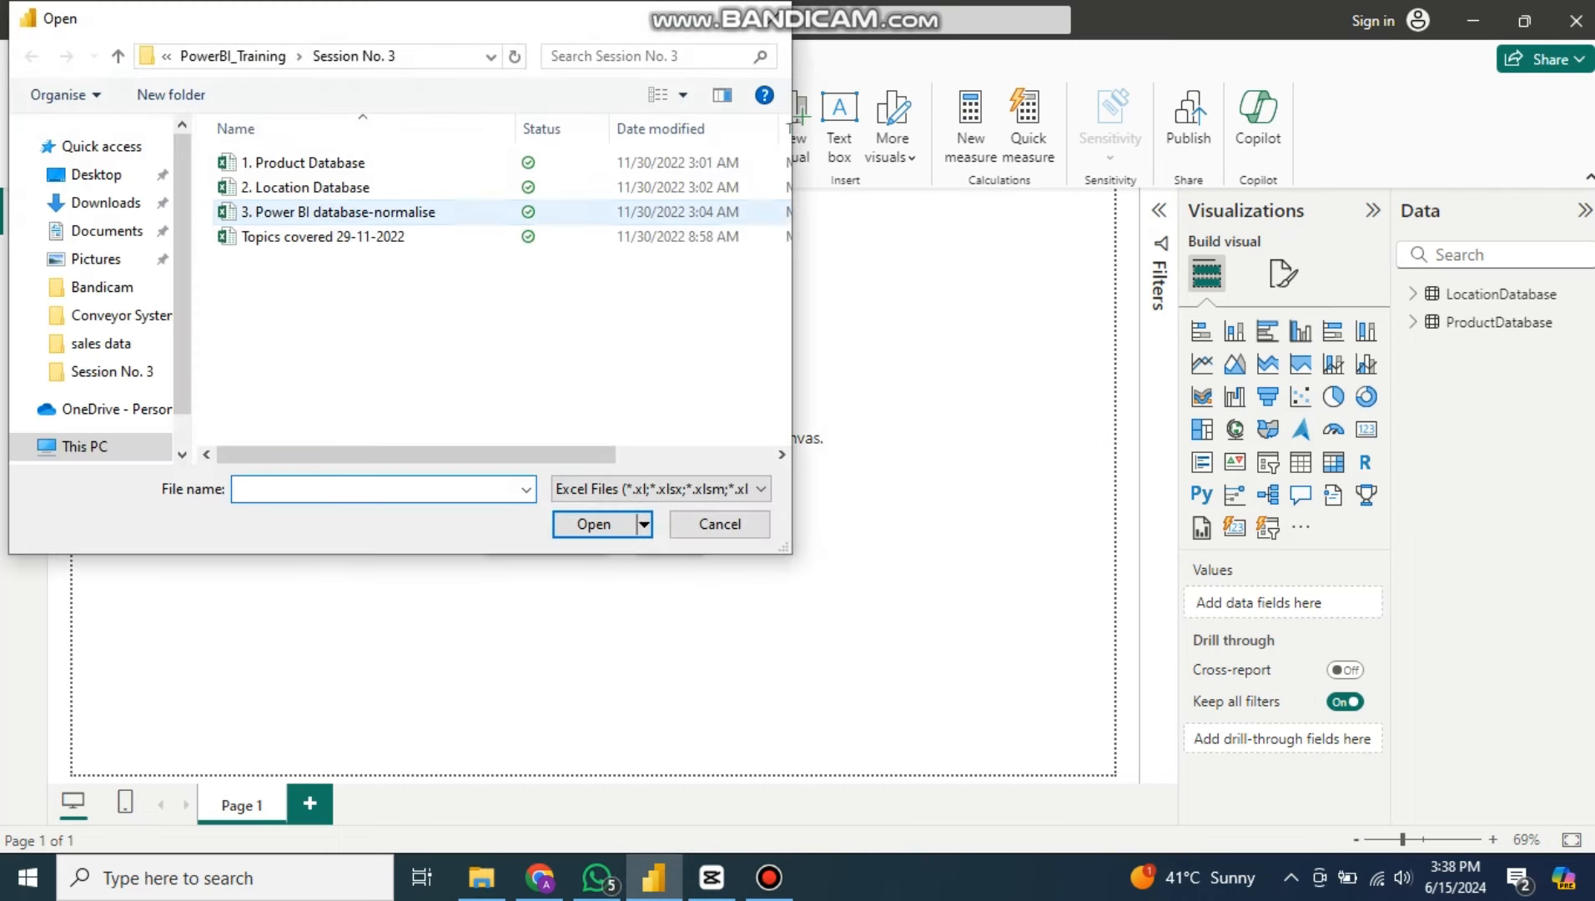
left_click(338, 212)
left_click(594, 524)
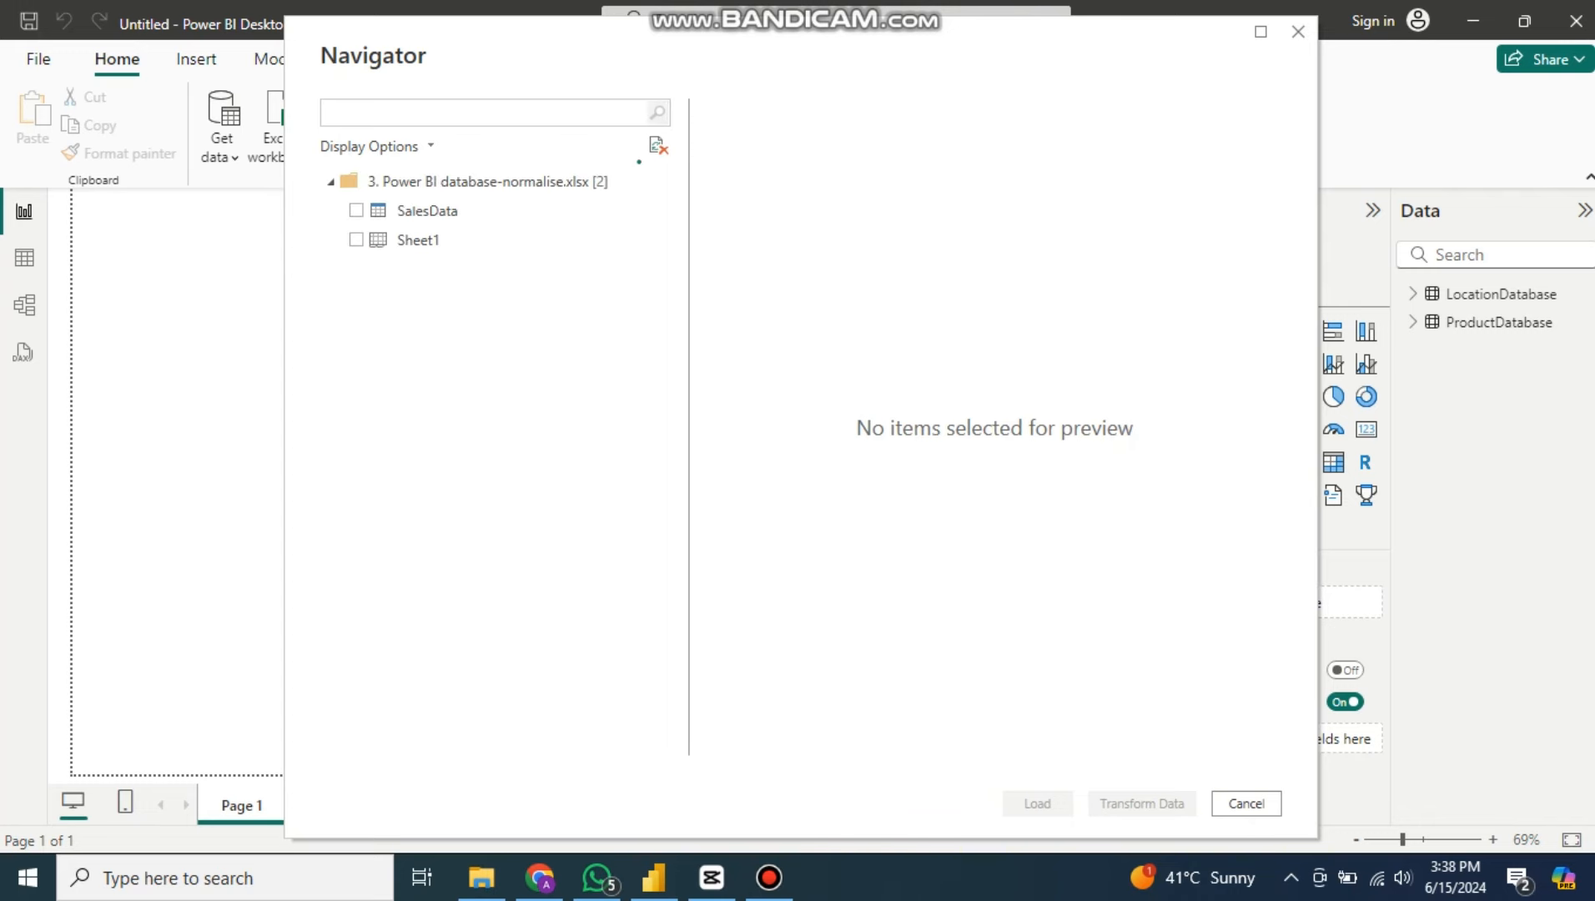
left_click(356, 211)
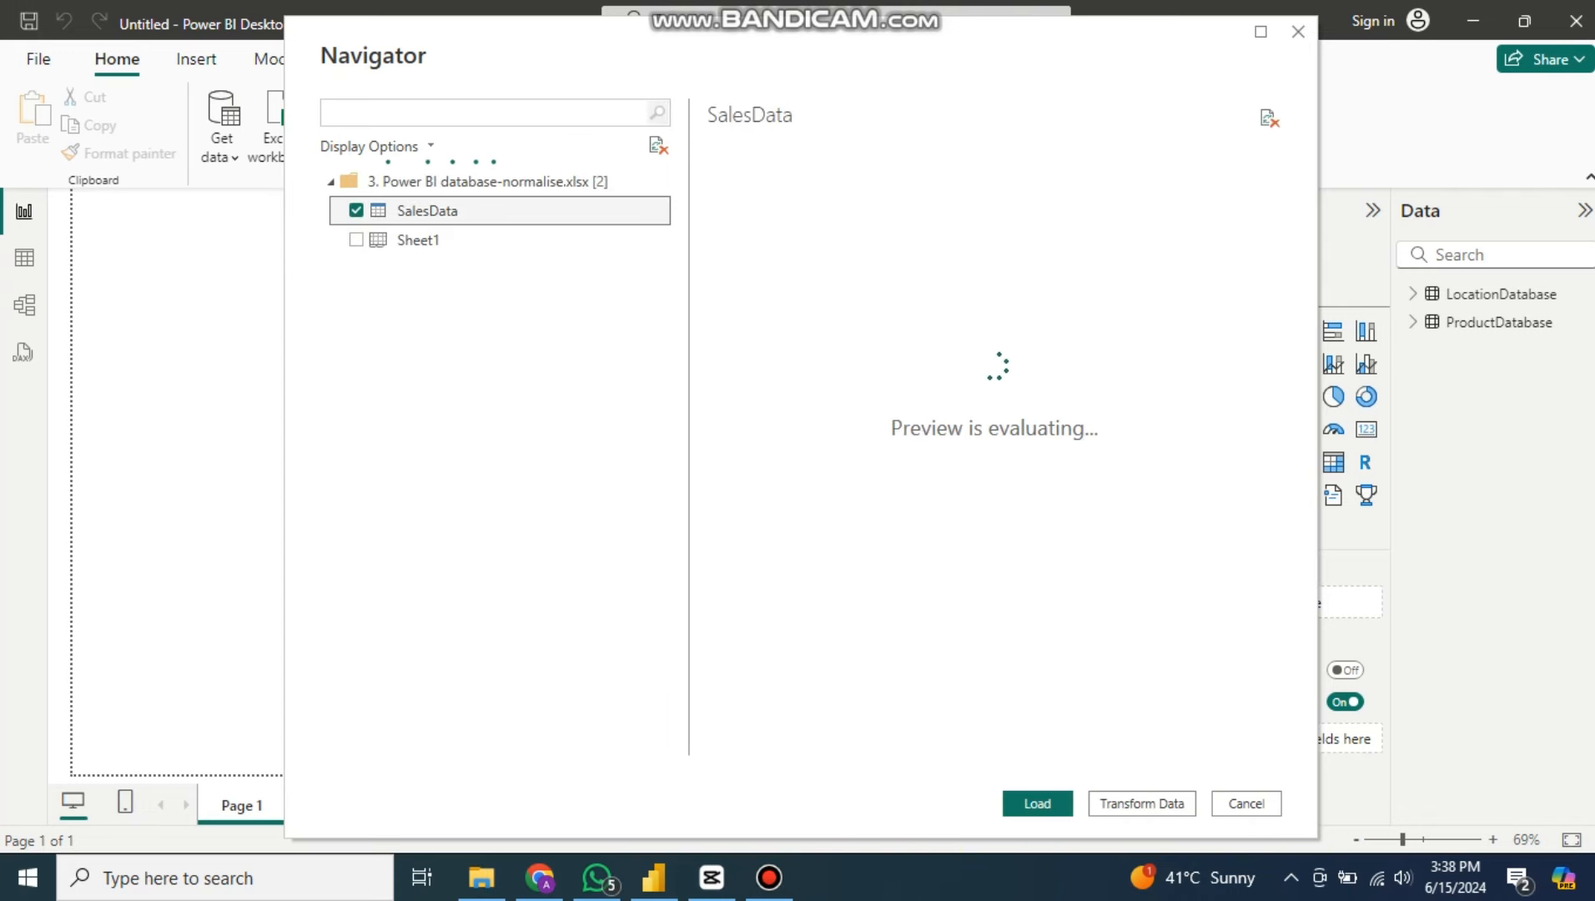
left_click(1037, 804)
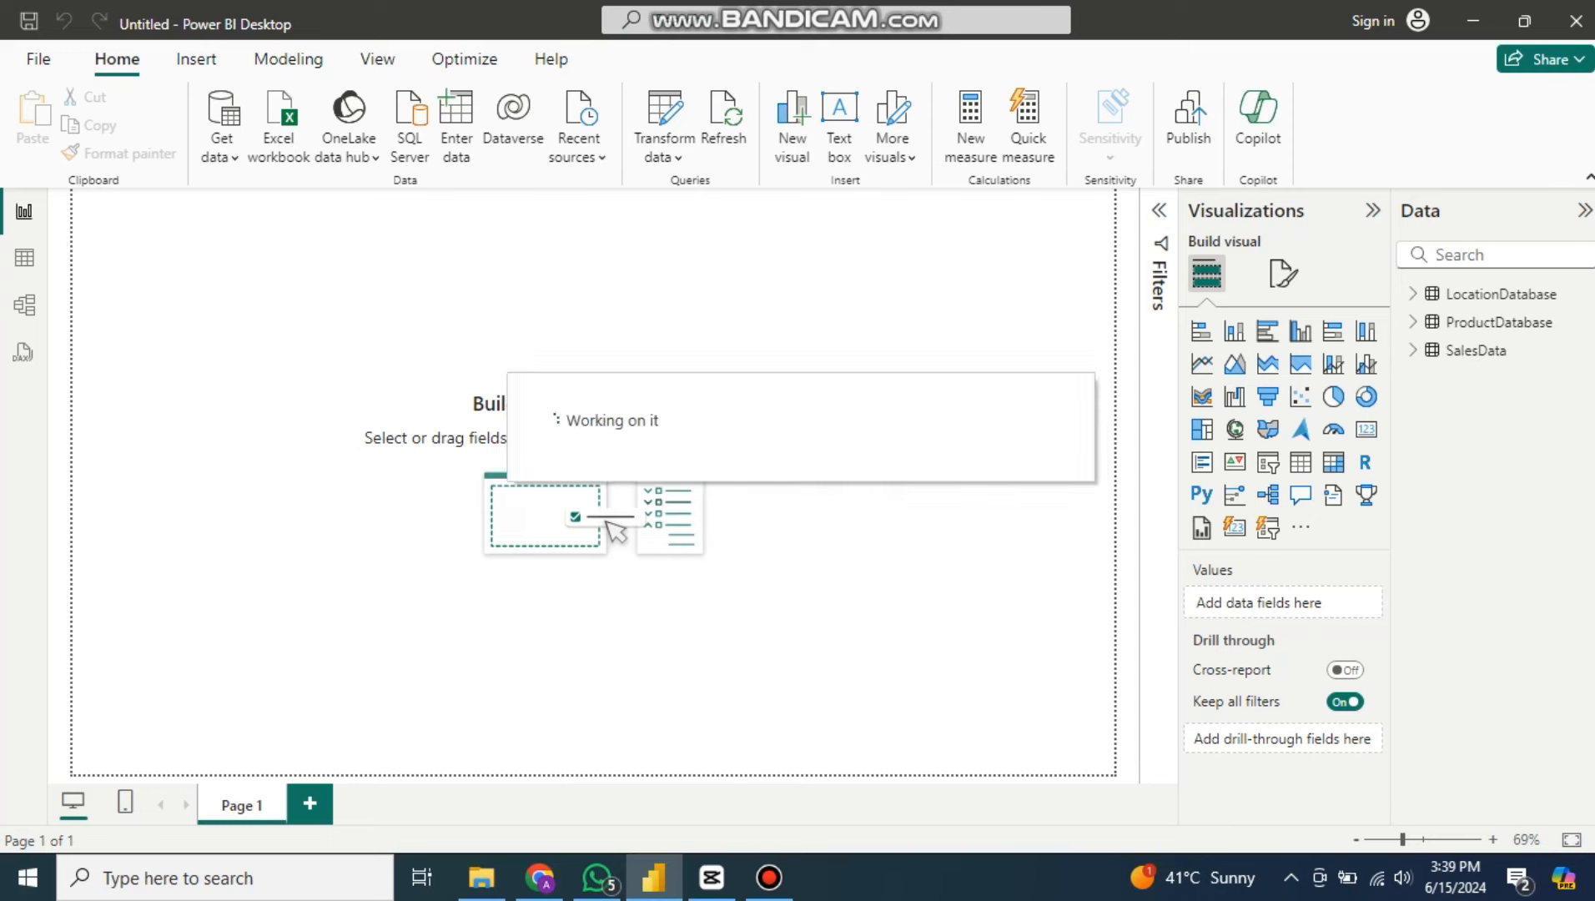
Step: In the model view, reposition the LocationDatabase table and make the LocationDatabase and ProductDatabase tables taller
left_click(25, 305)
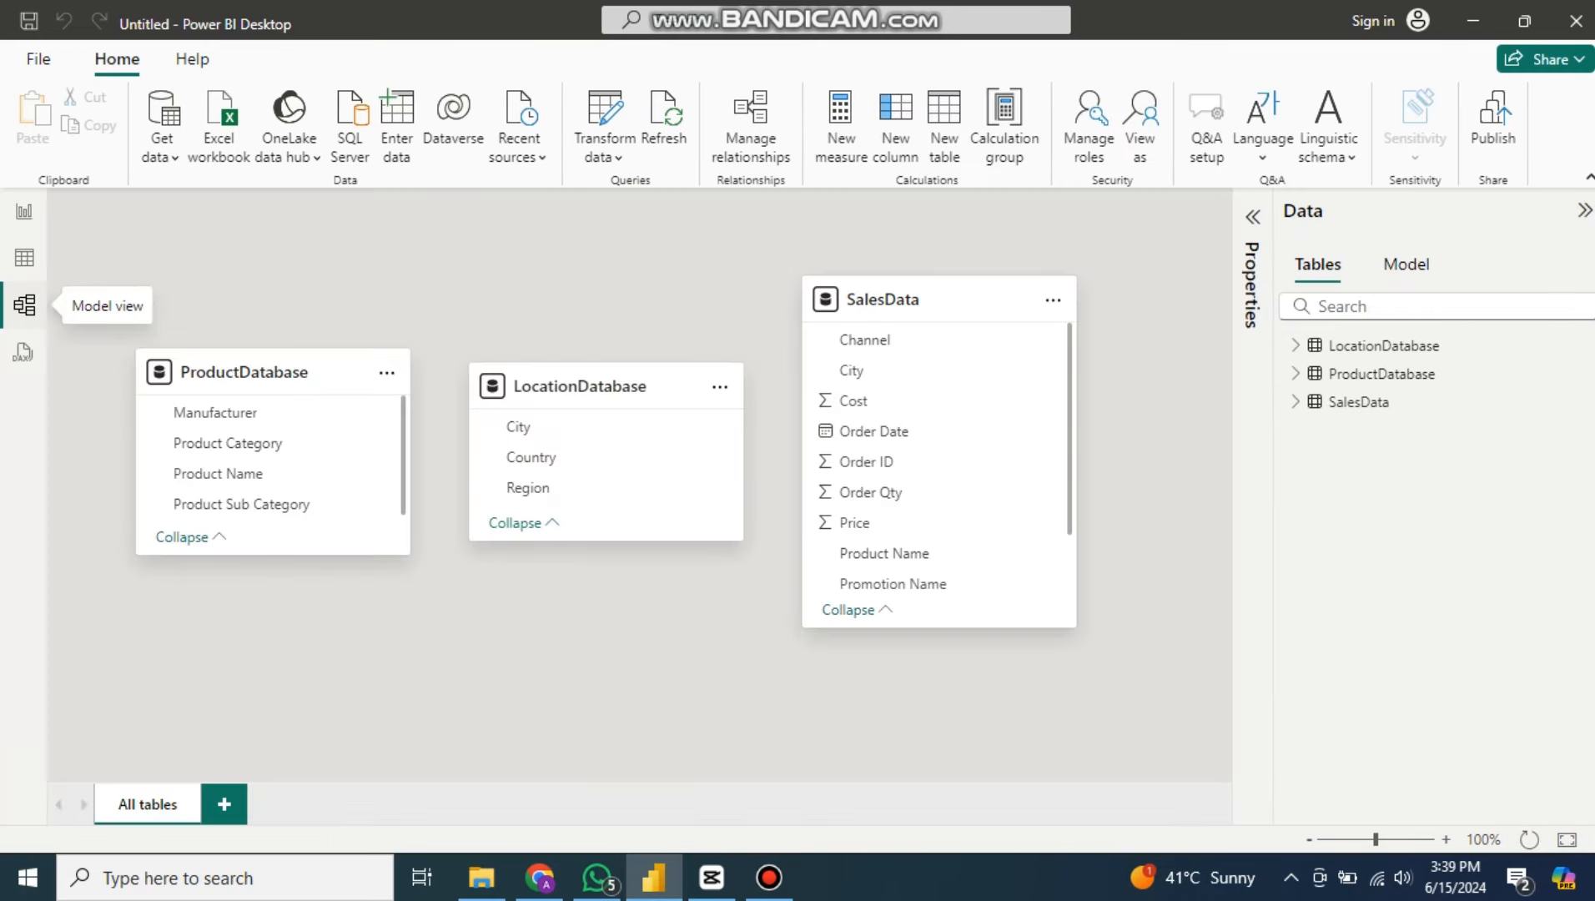
left_click_drag(584, 386, 594, 299)
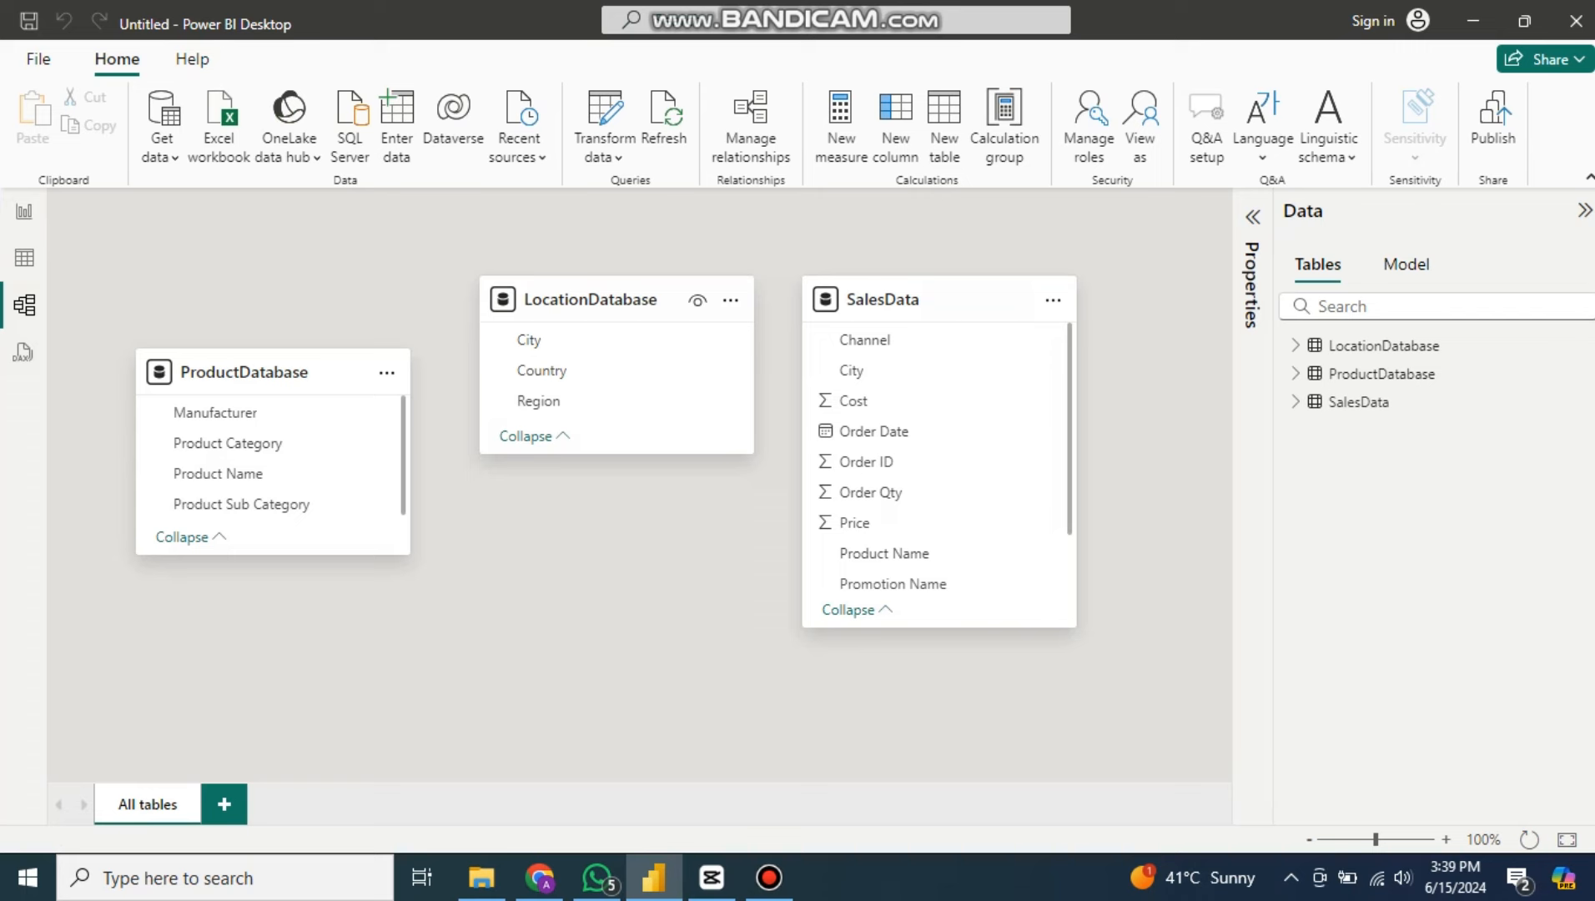
left_click_drag(616, 453, 616, 524)
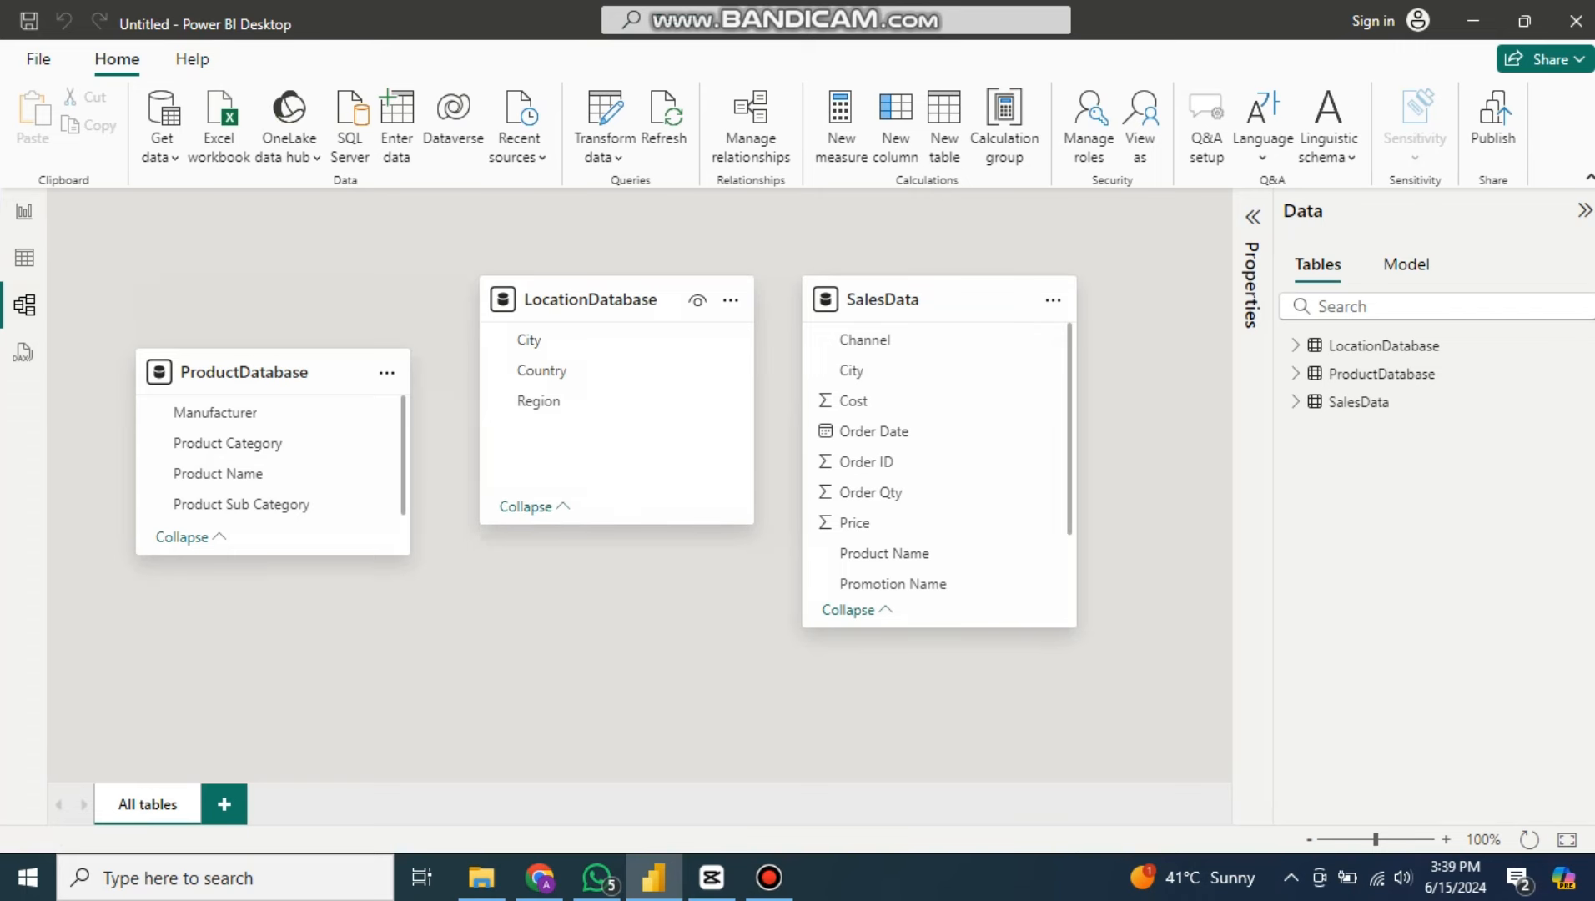
left_click_drag(273, 554, 272, 599)
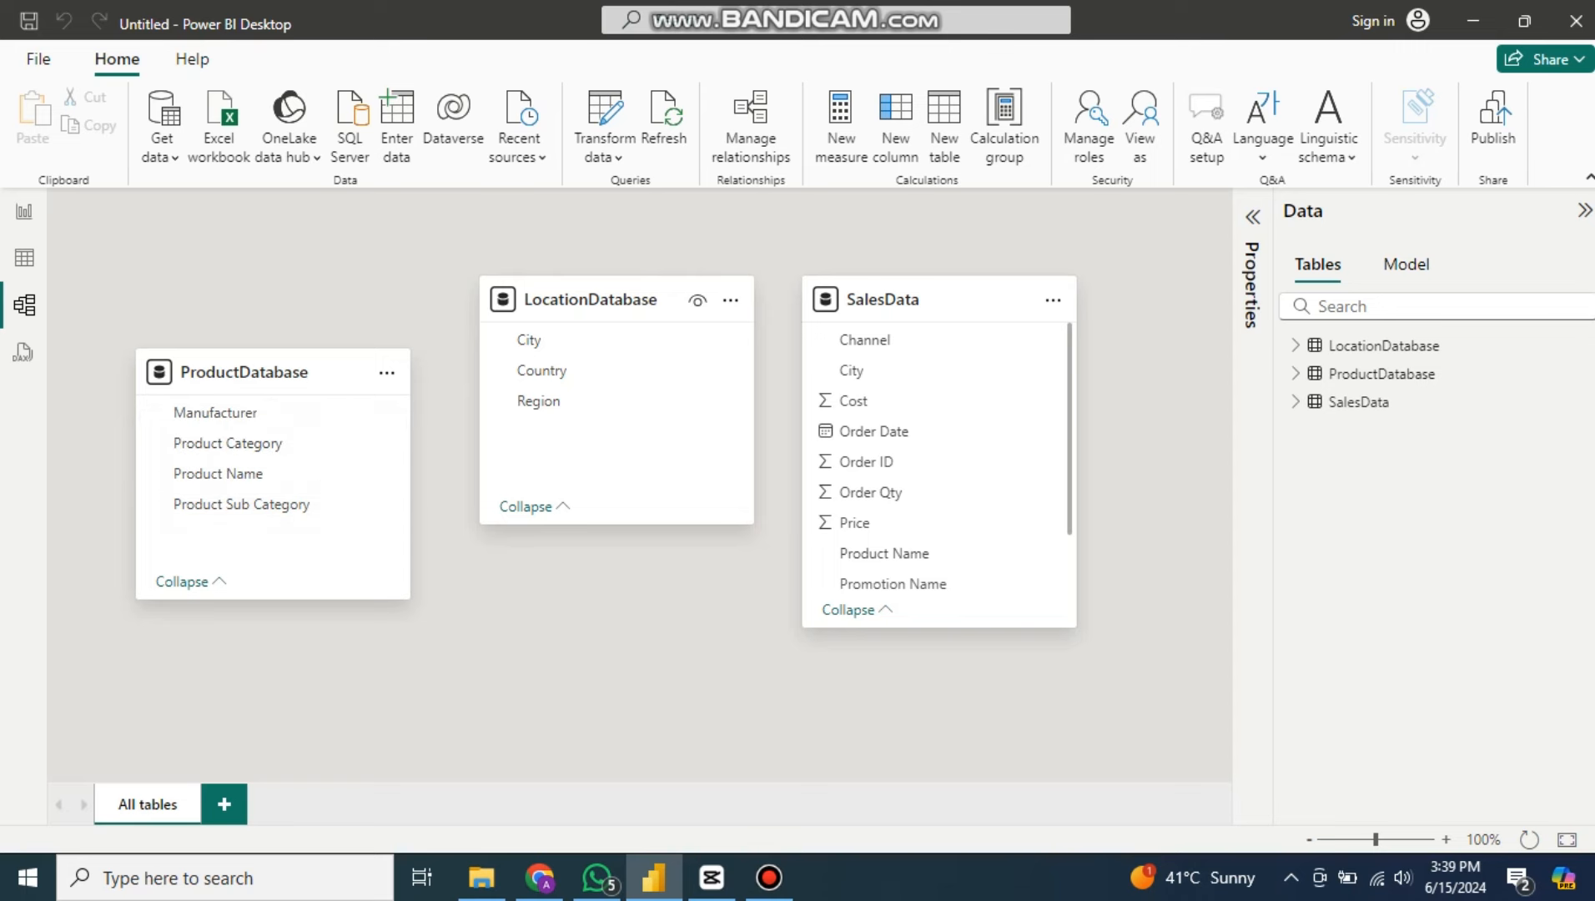
left_click_drag(602, 299, 619, 300)
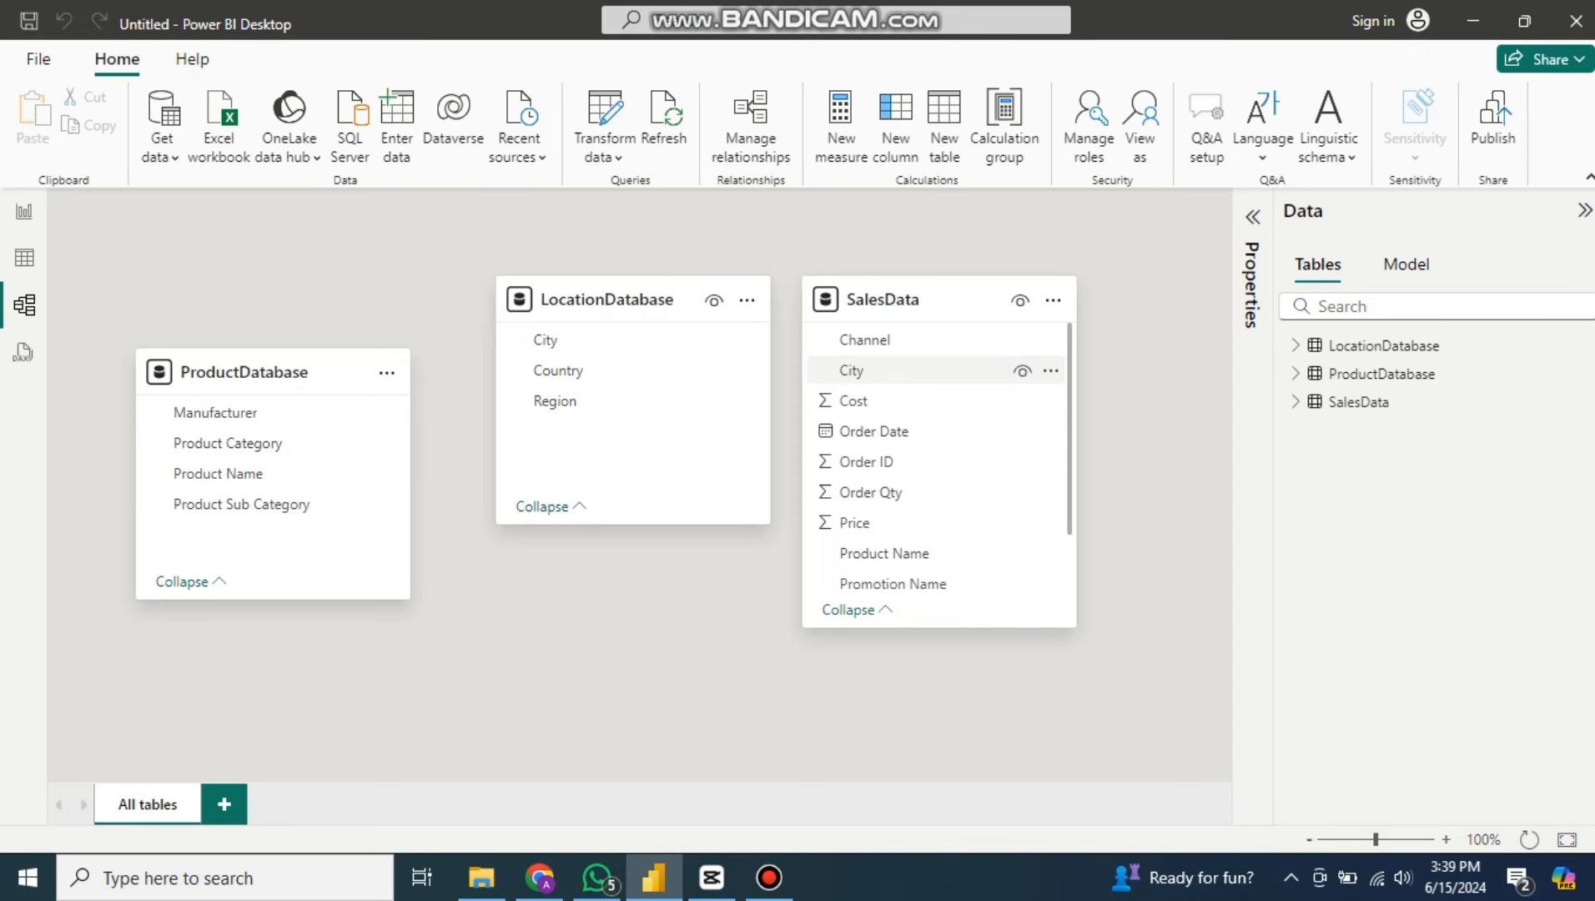
Step: Move SalesData farther from LocationDatabase and create an active one-to-many relationship between their City fields with single cross-filter direction
left_click_drag(940, 299, 1040, 299)
left_click_drag(546, 340, 943, 368)
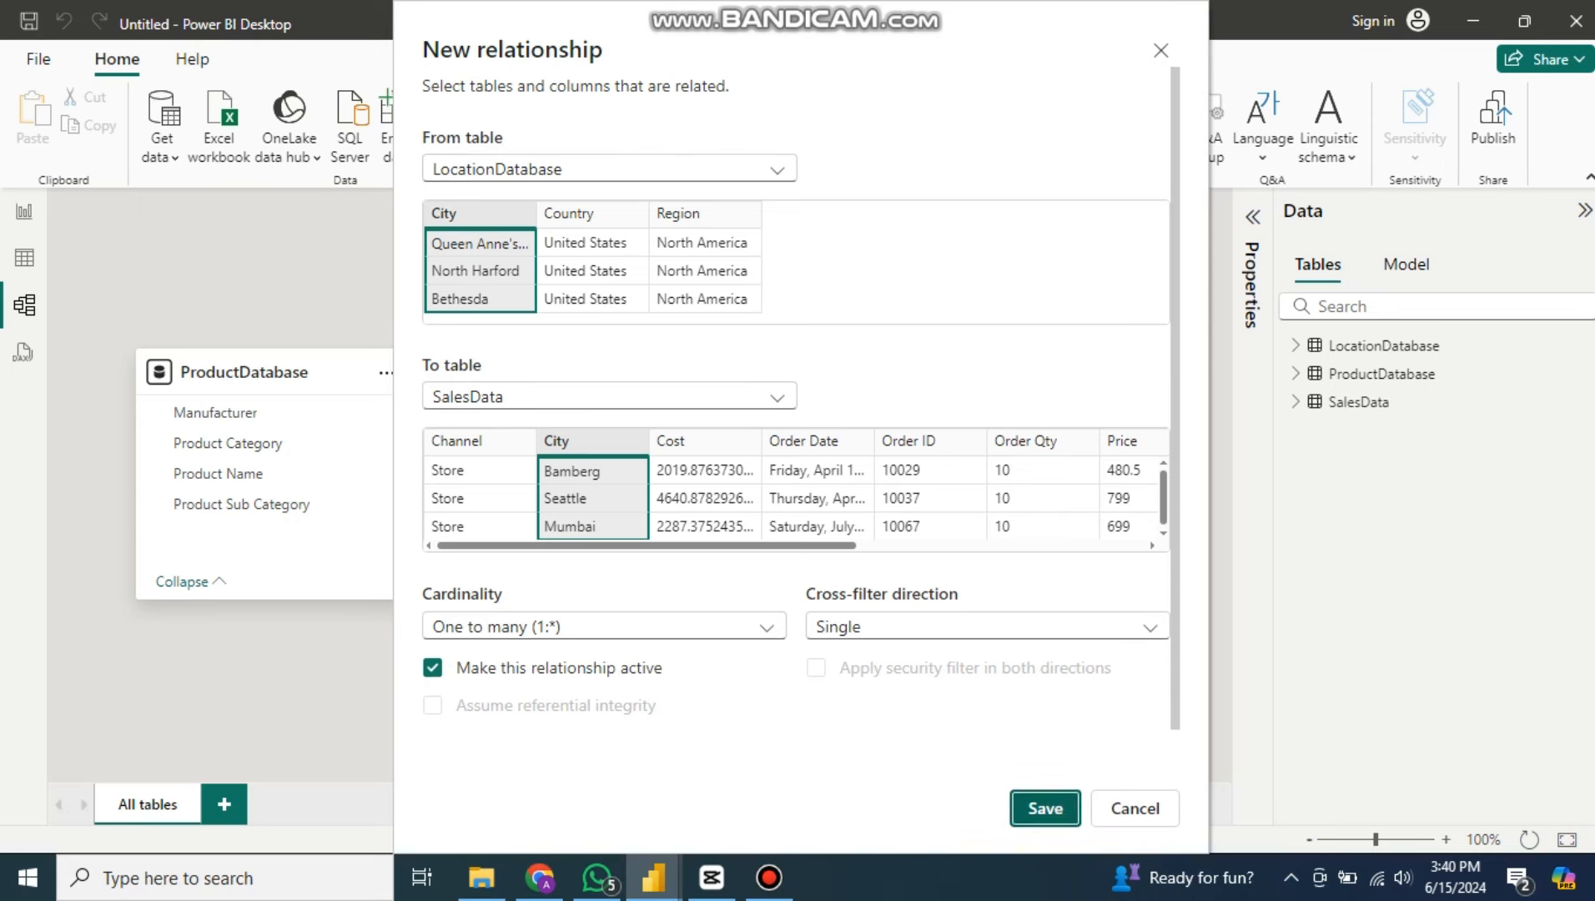
left_click(1045, 807)
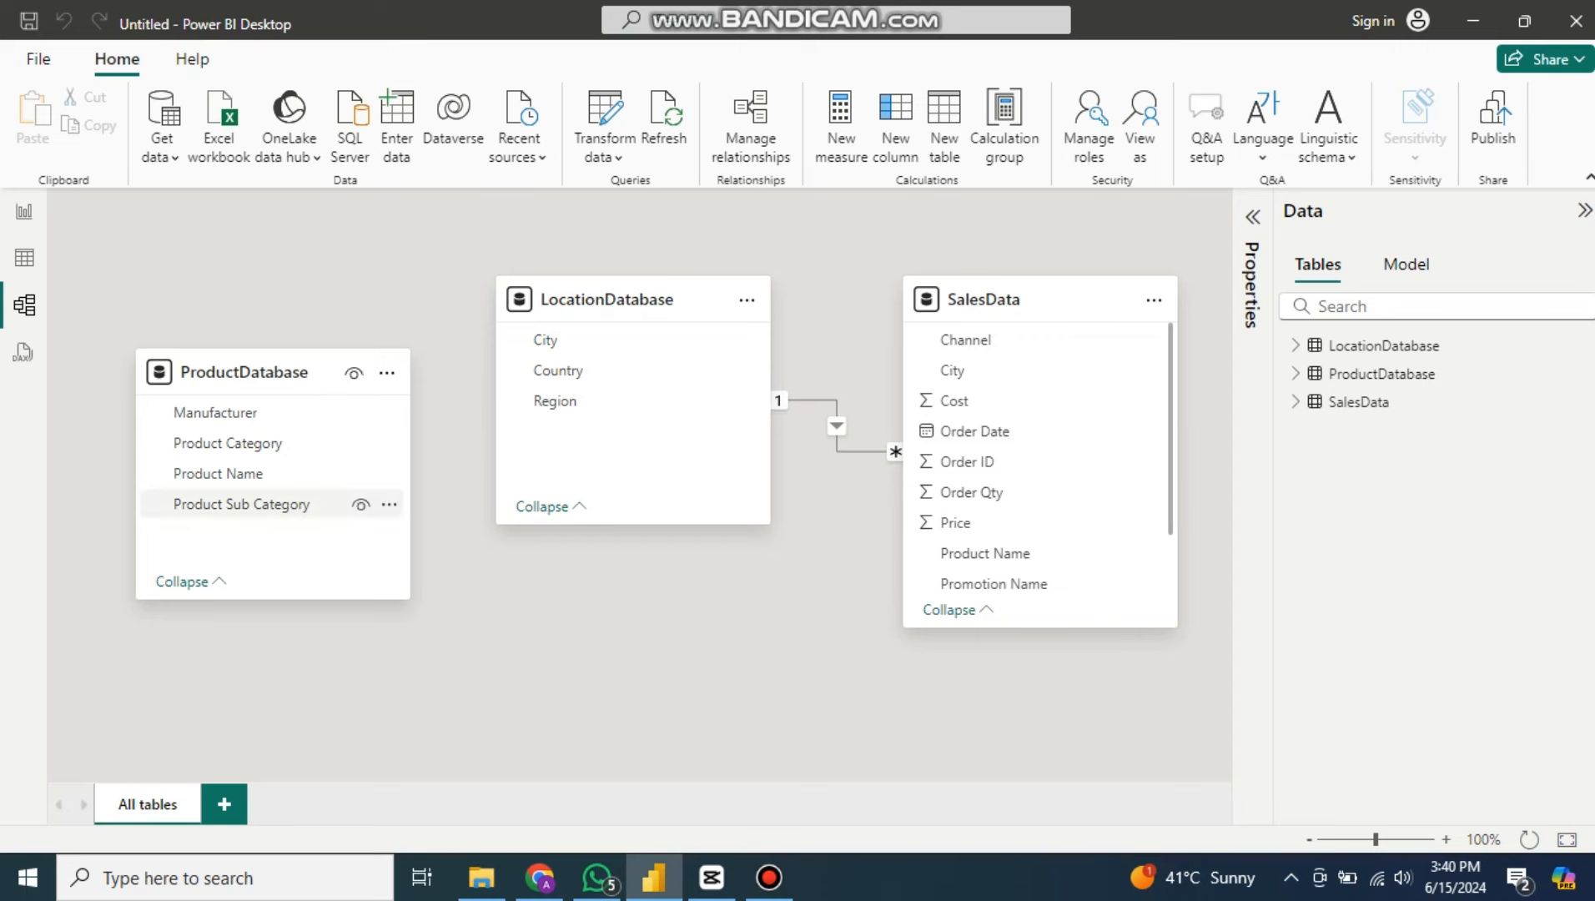
Step: Make the SalesData table taller and create an active one-to-many relationship from ProductDatabase's Product Name to SalesData's Product Name
left_click_drag(1040, 628, 1040, 685)
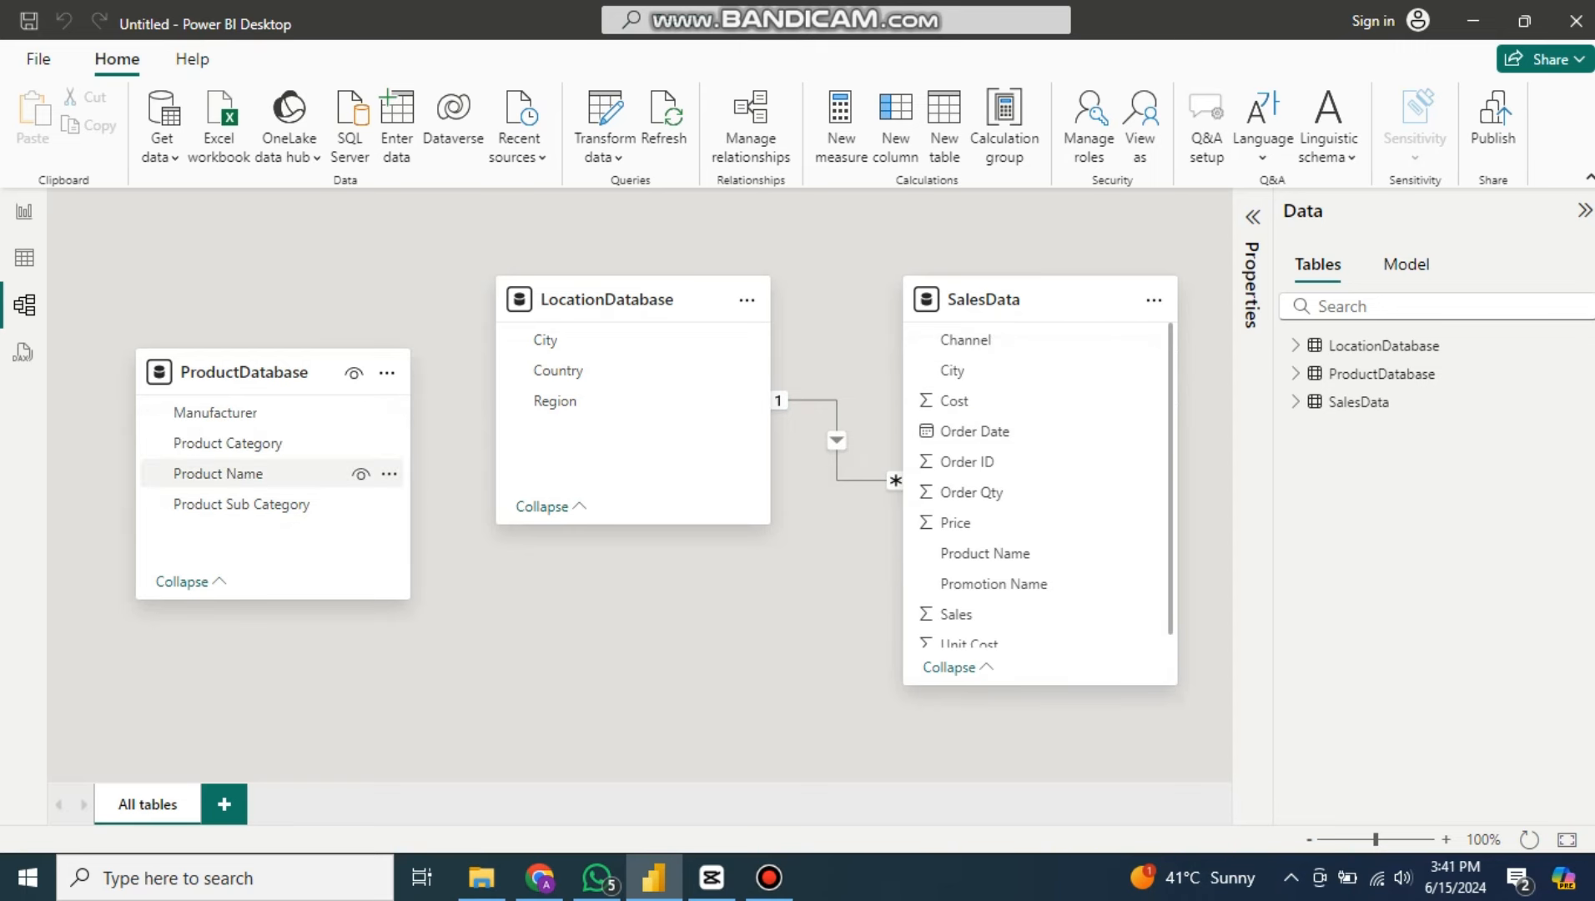
left_click_drag(219, 473, 903, 559)
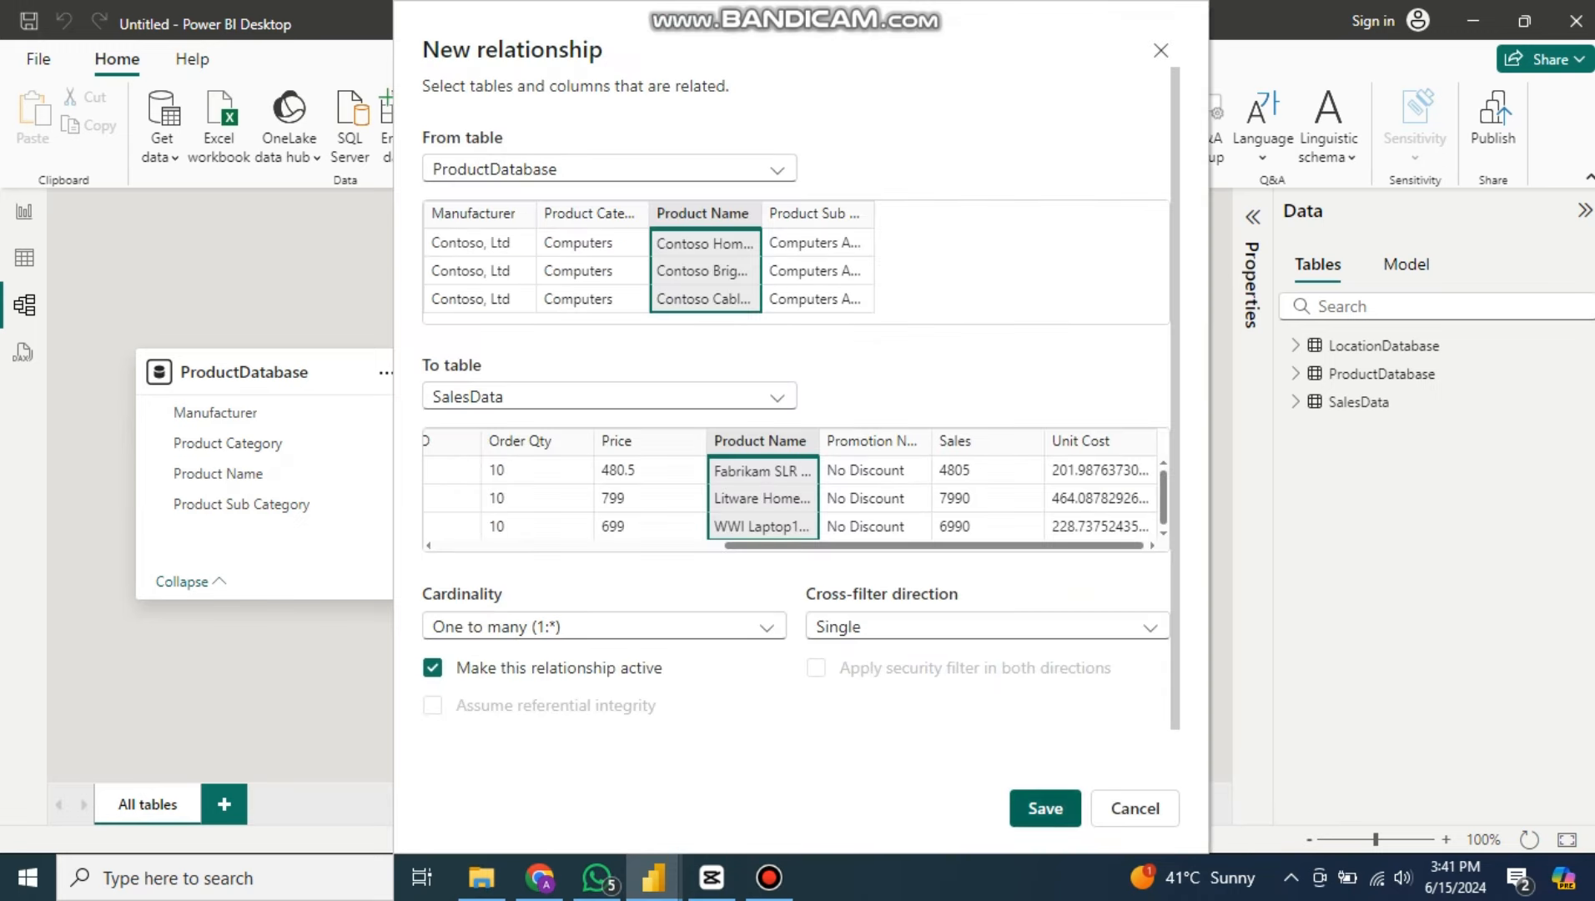
left_click(1045, 808)
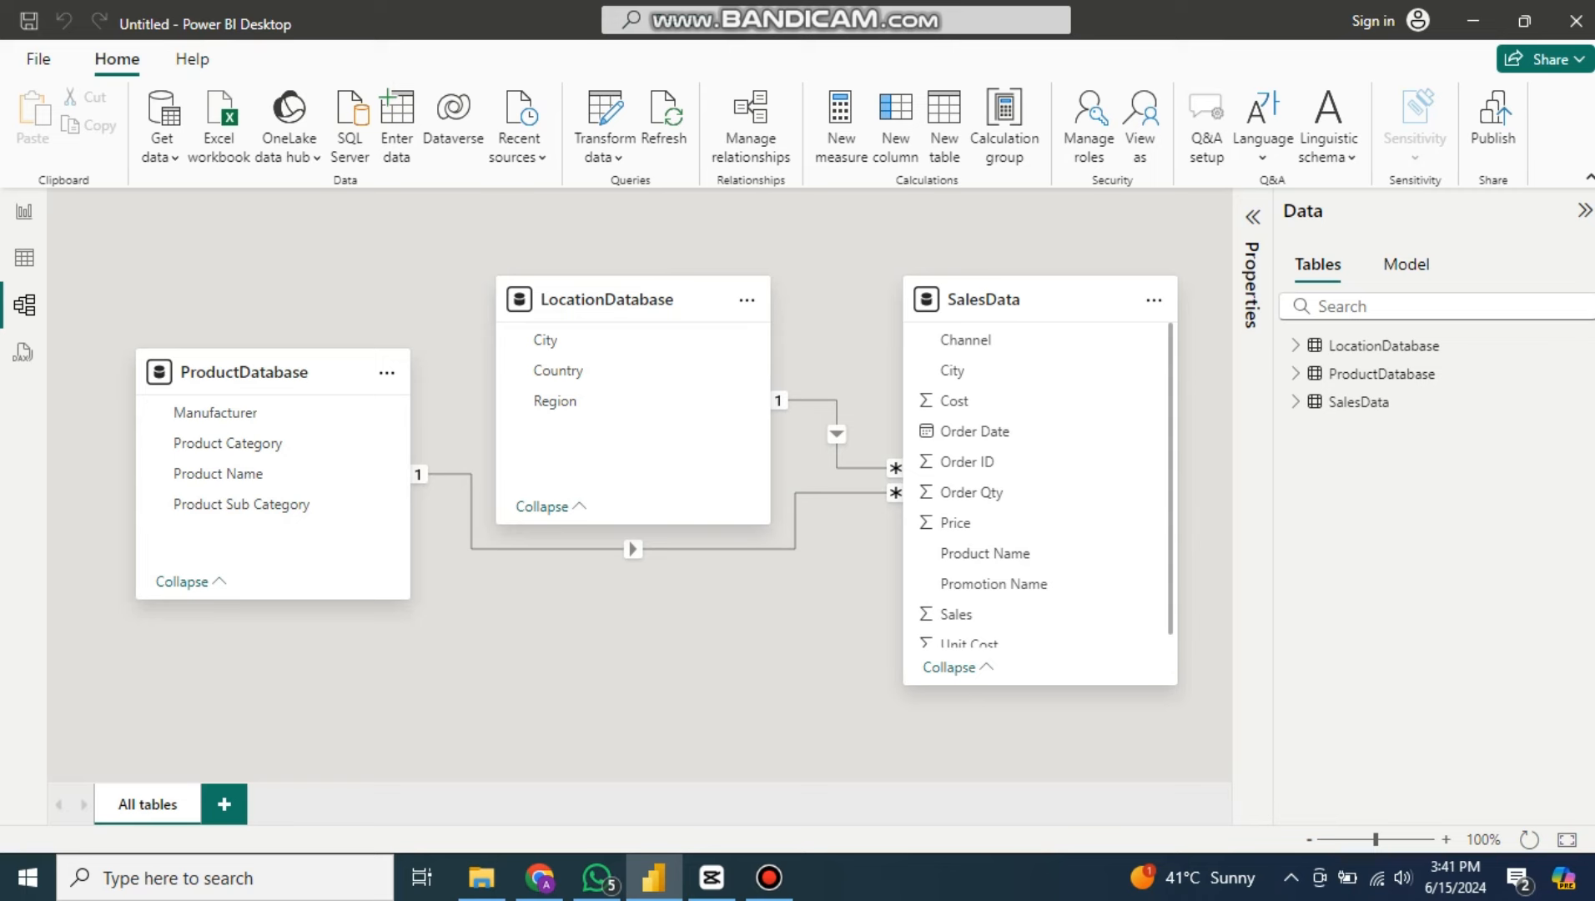
Step: Delete the relationships linking ProductDatabase and LocationDatabase to SalesData
right_click(634, 549)
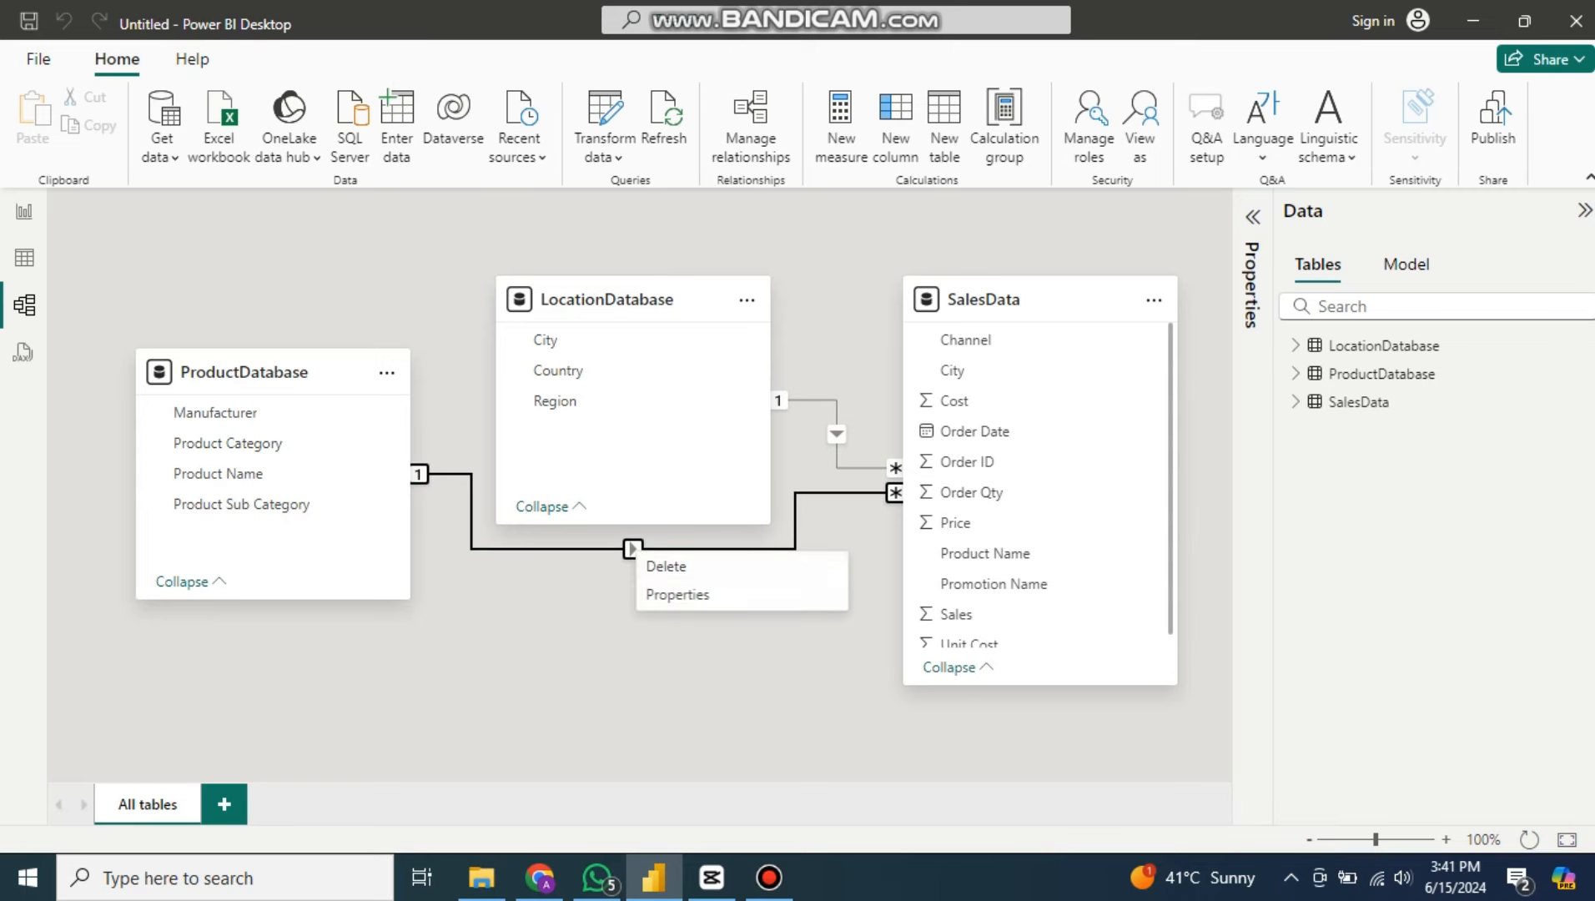
left_click(665, 566)
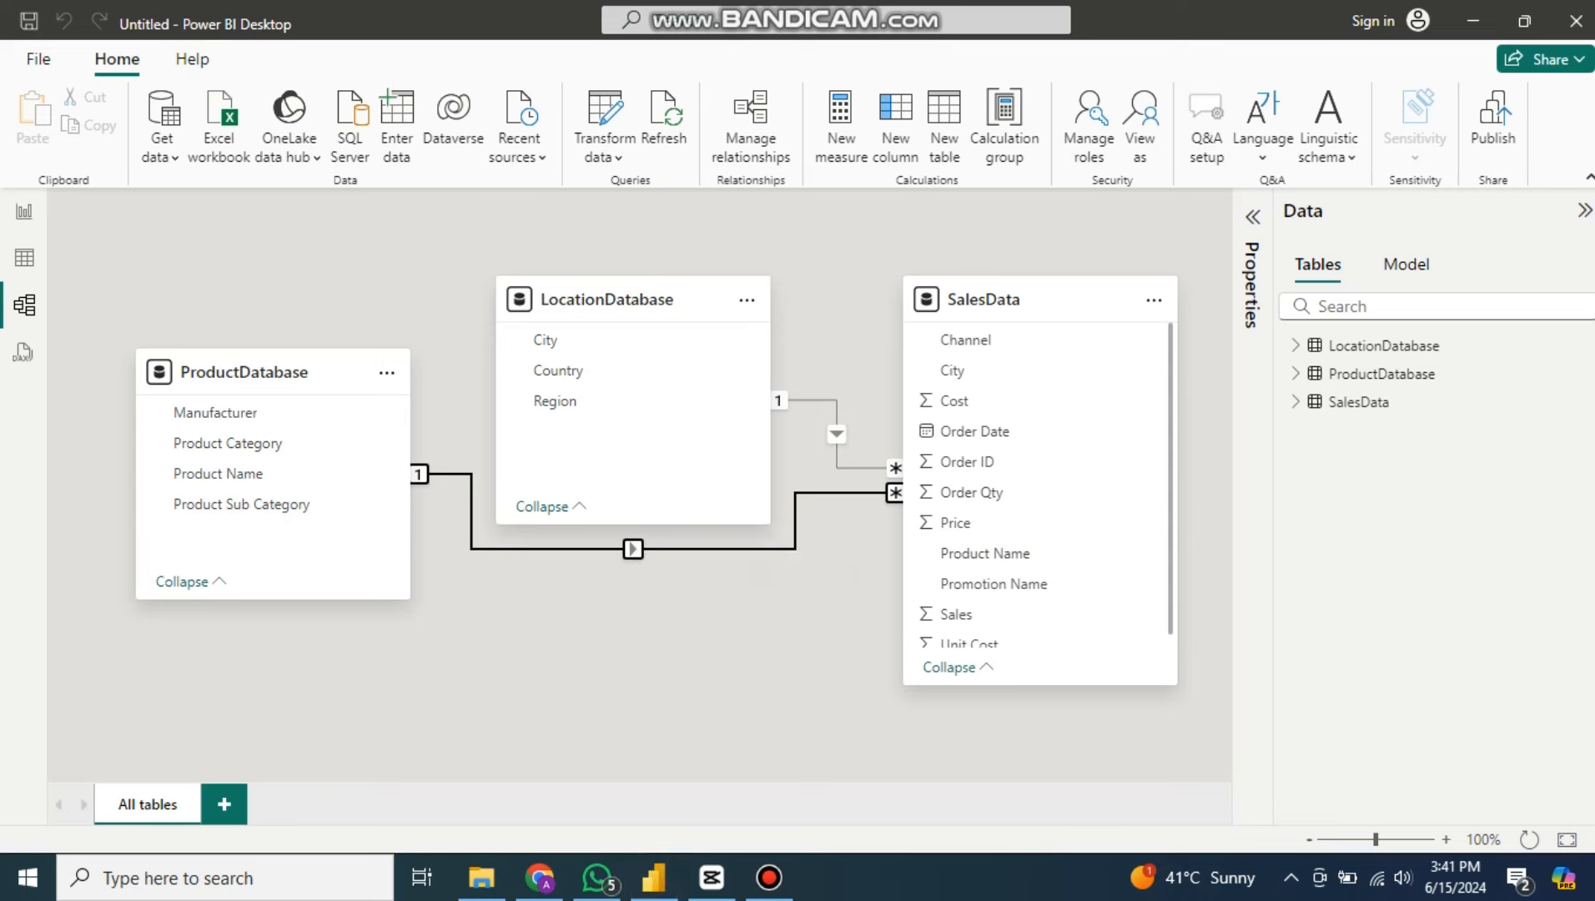
left_click(936, 491)
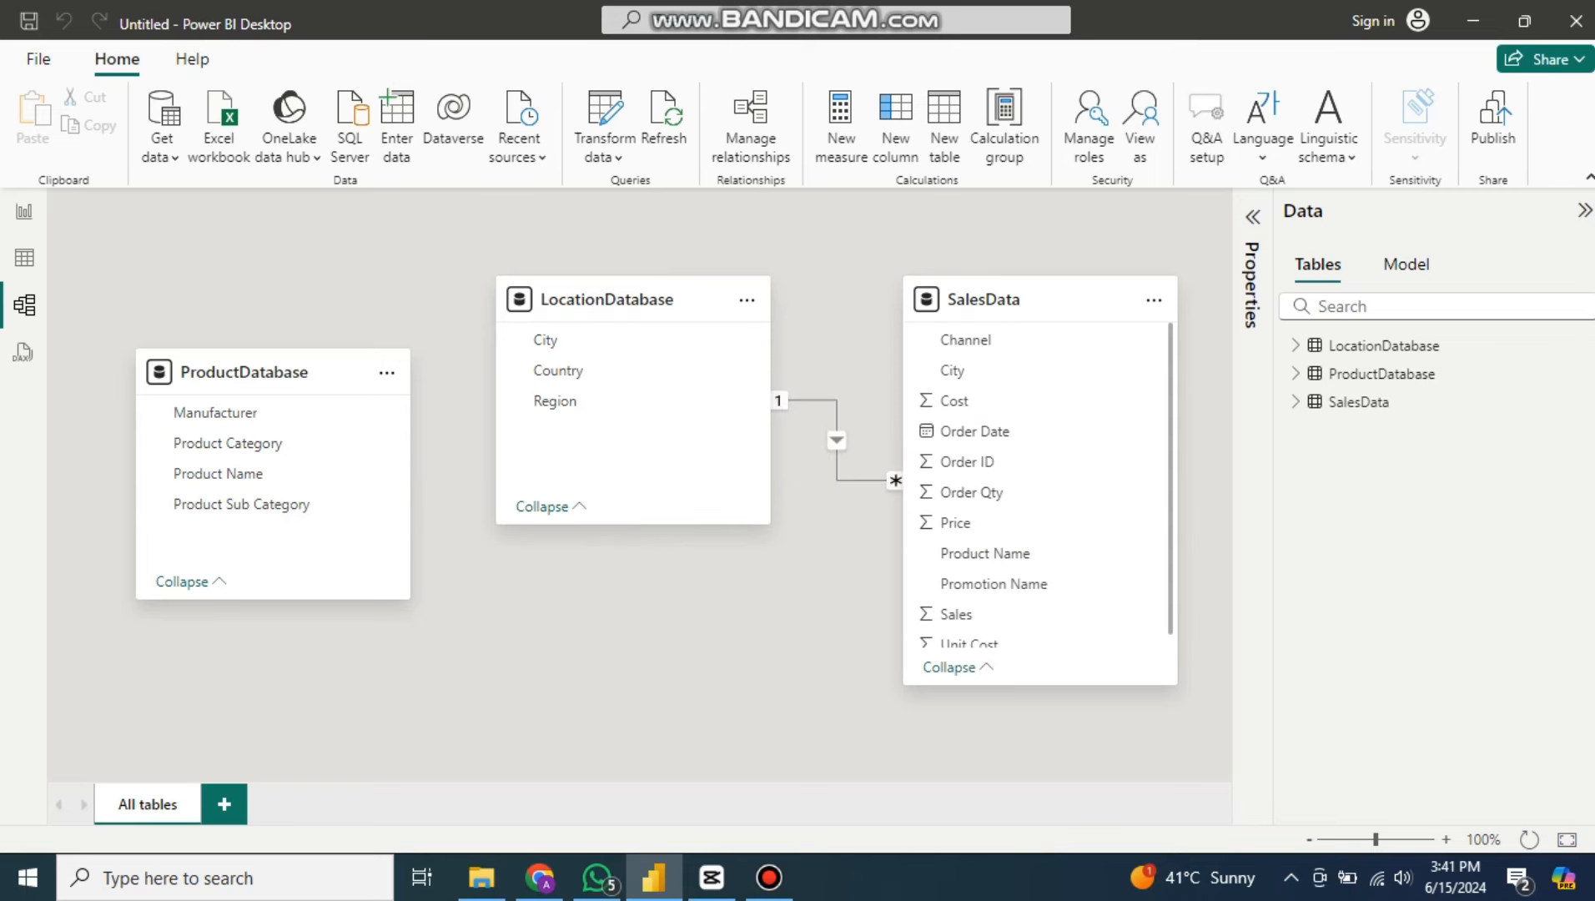
left_click(836, 440)
right_click(836, 440)
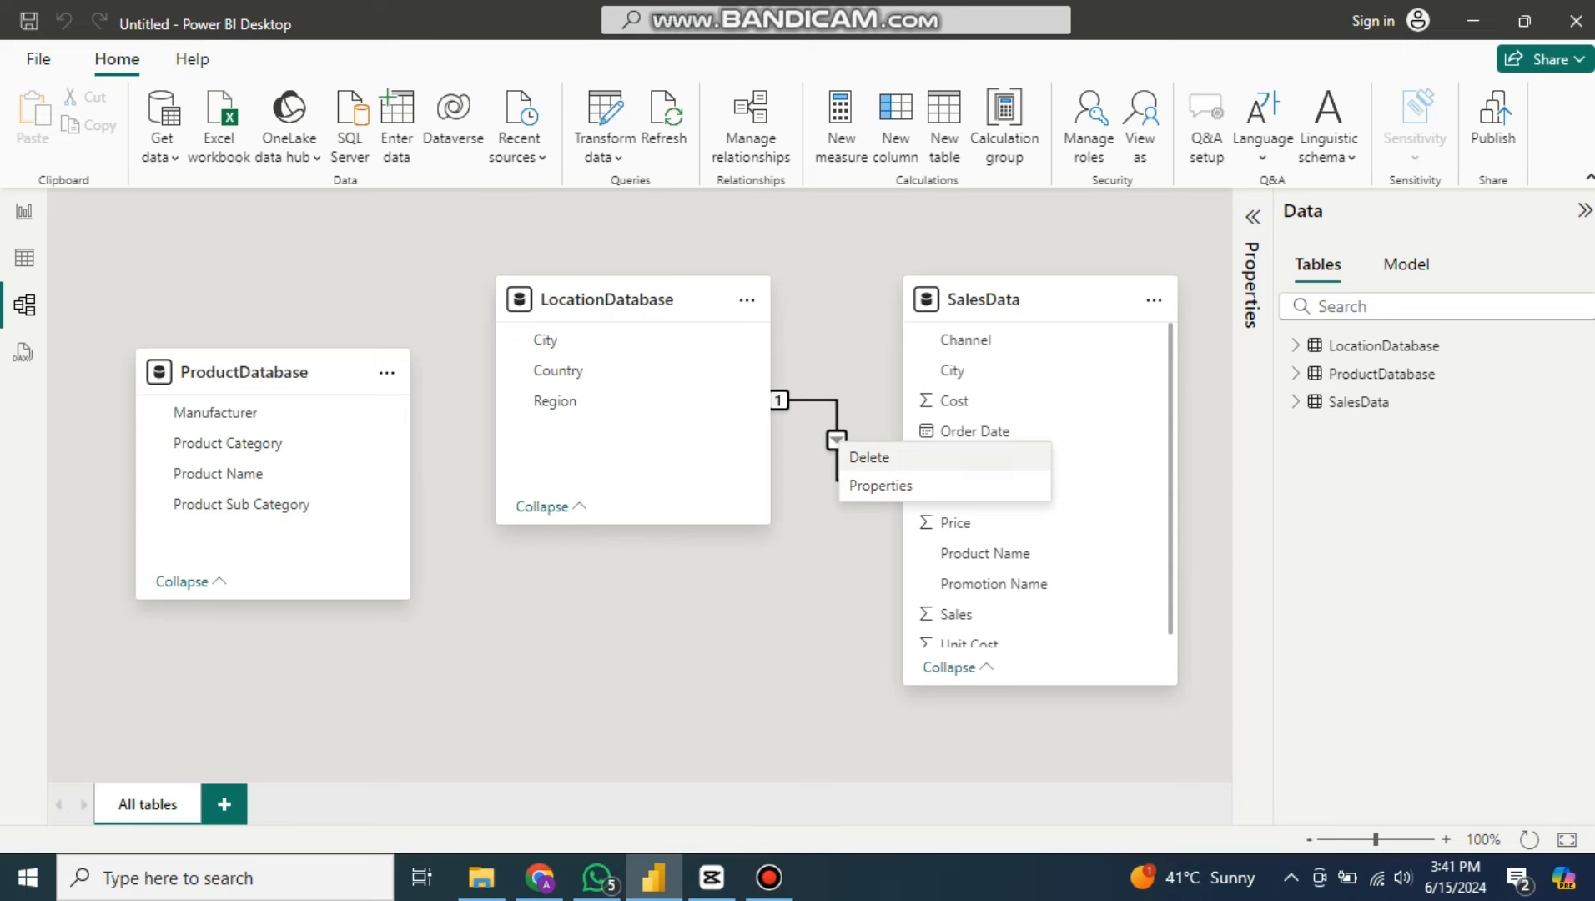
left_click(868, 457)
left_click(933, 488)
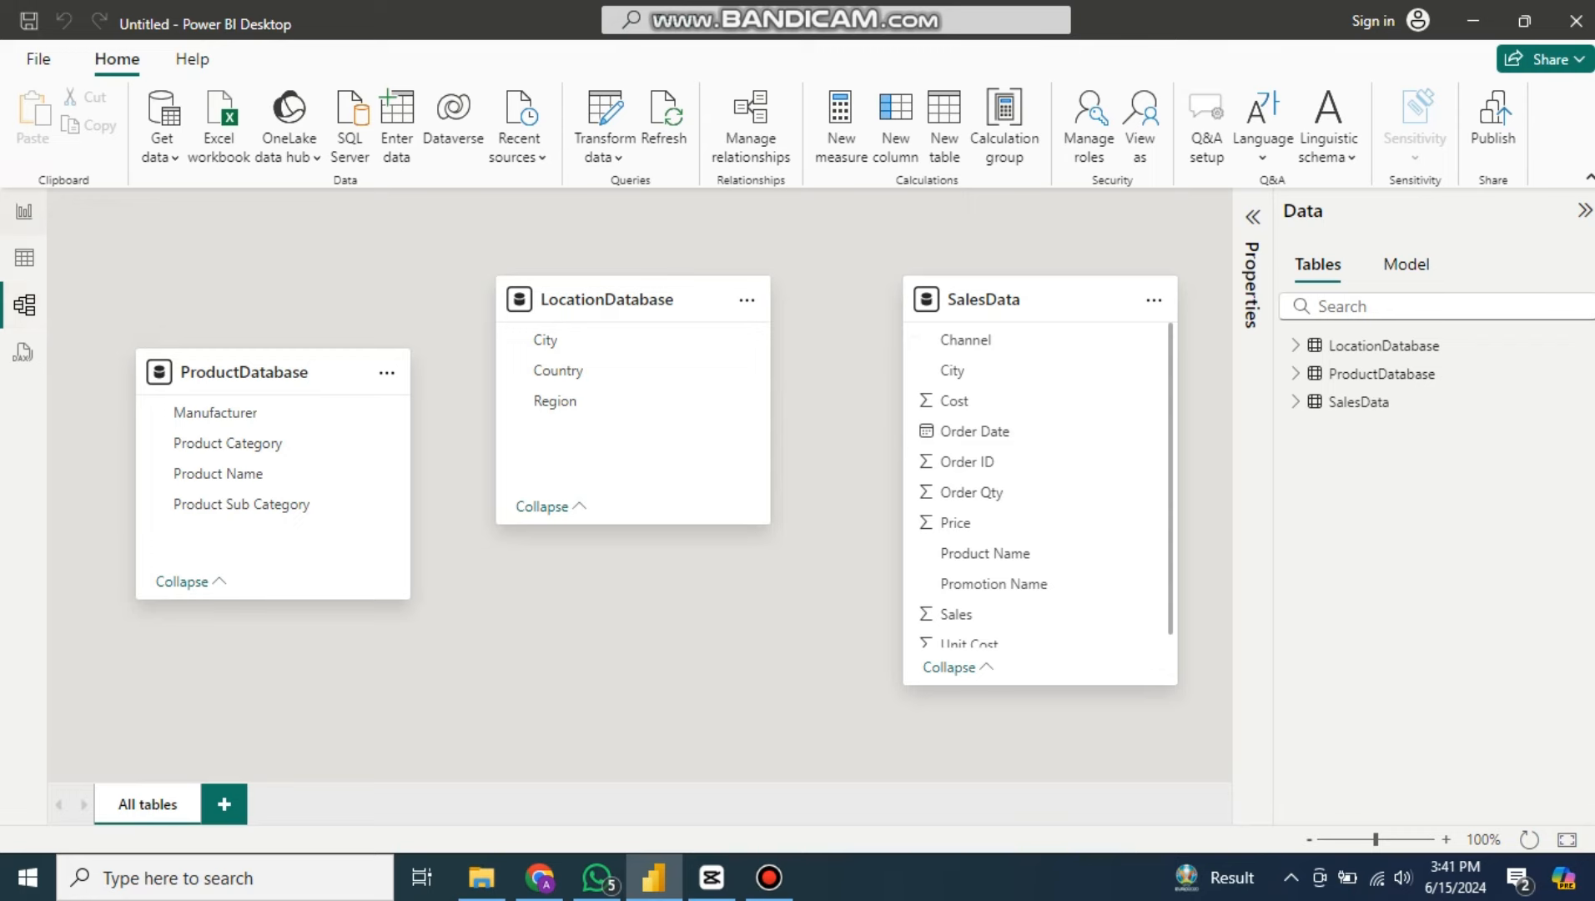
Step: In the report view, delete the LocationDatabase, ProductDatabase and SalesData tables from the model
left_click(24, 211)
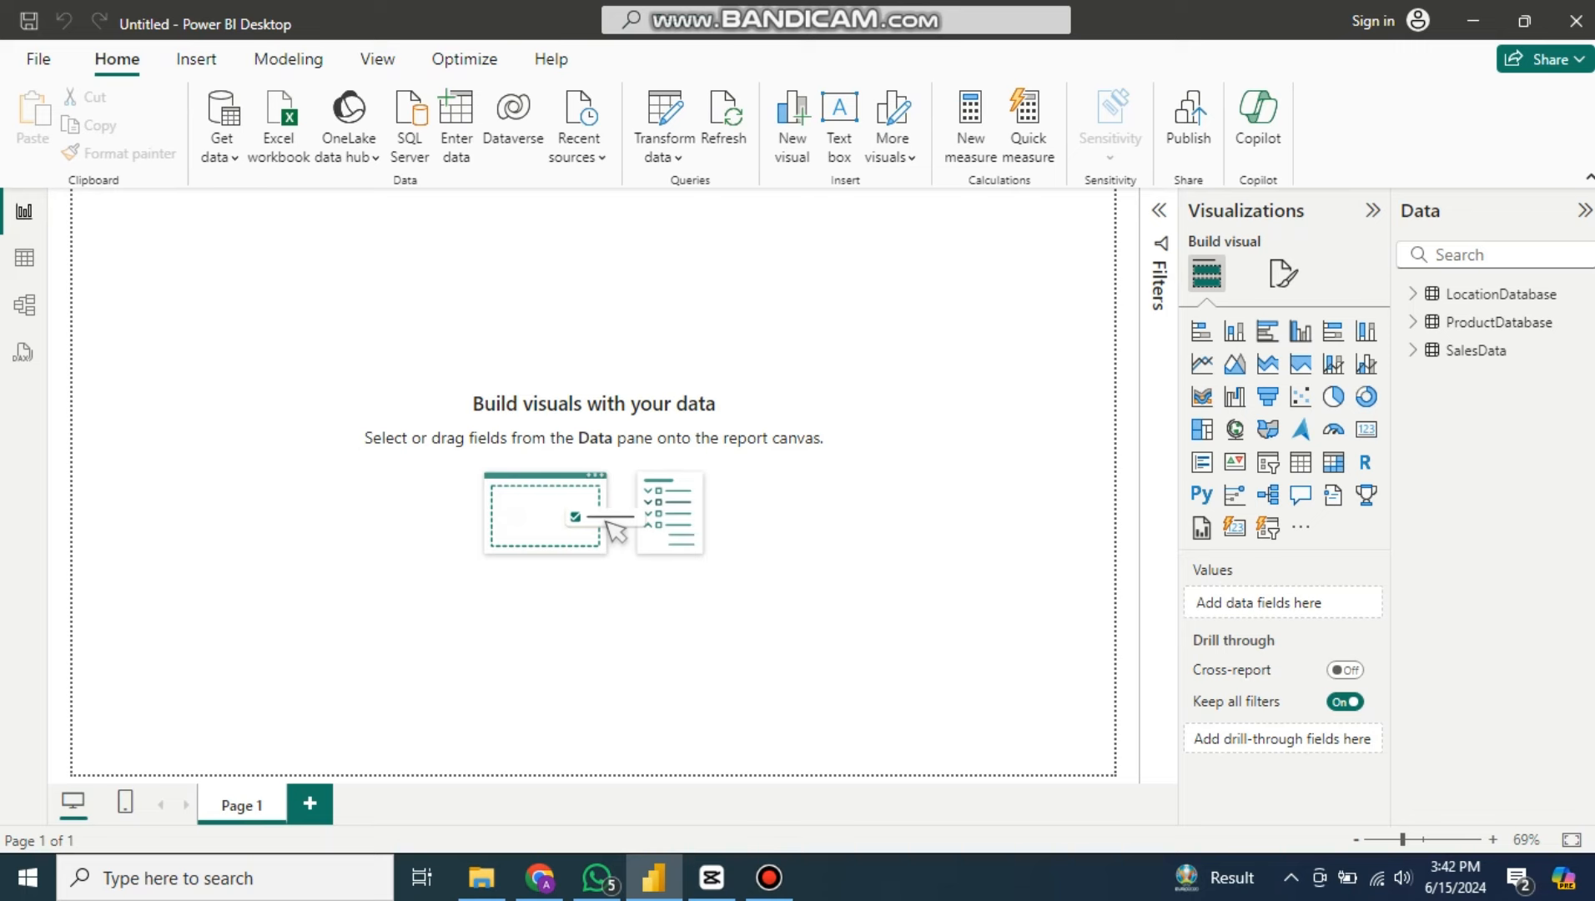
left_click(1579, 294)
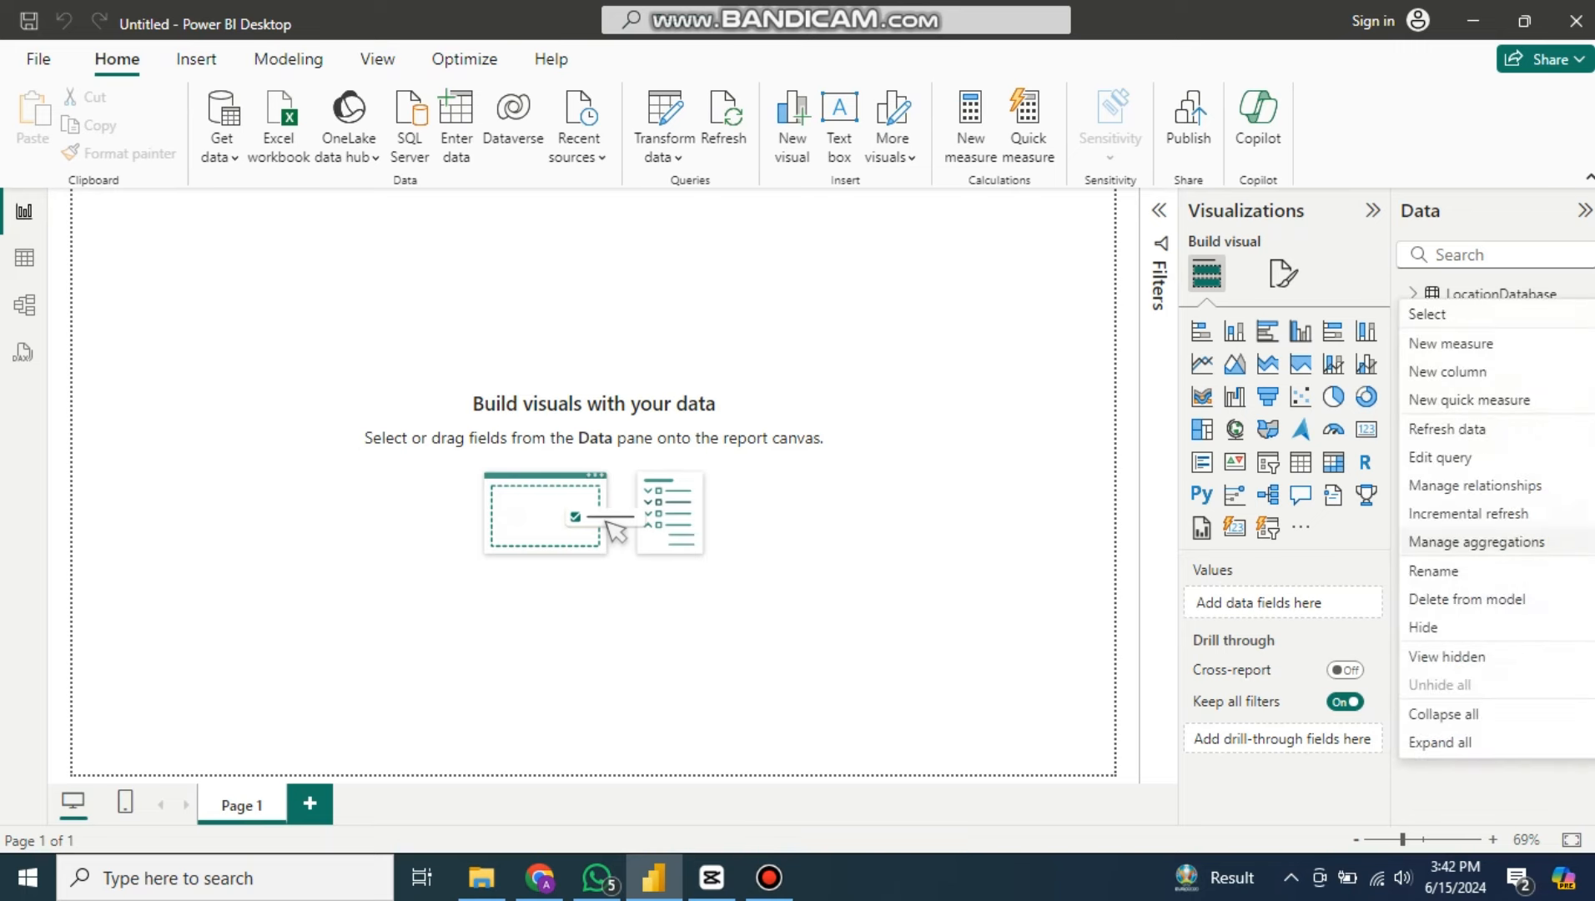
left_click(1467, 599)
left_click(933, 489)
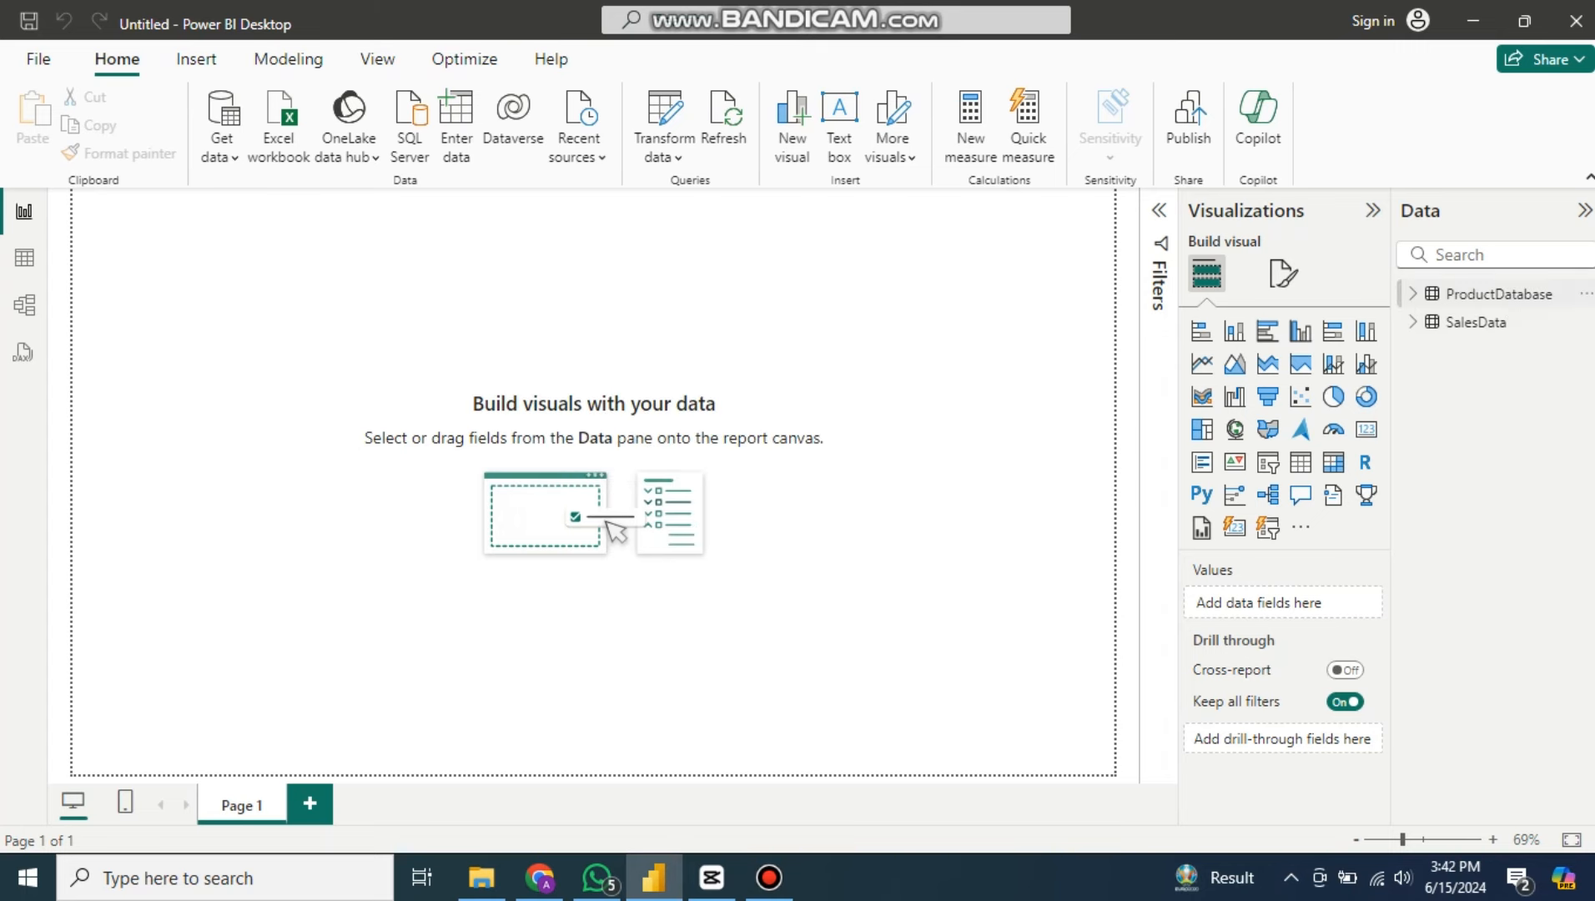
left_click(1585, 294)
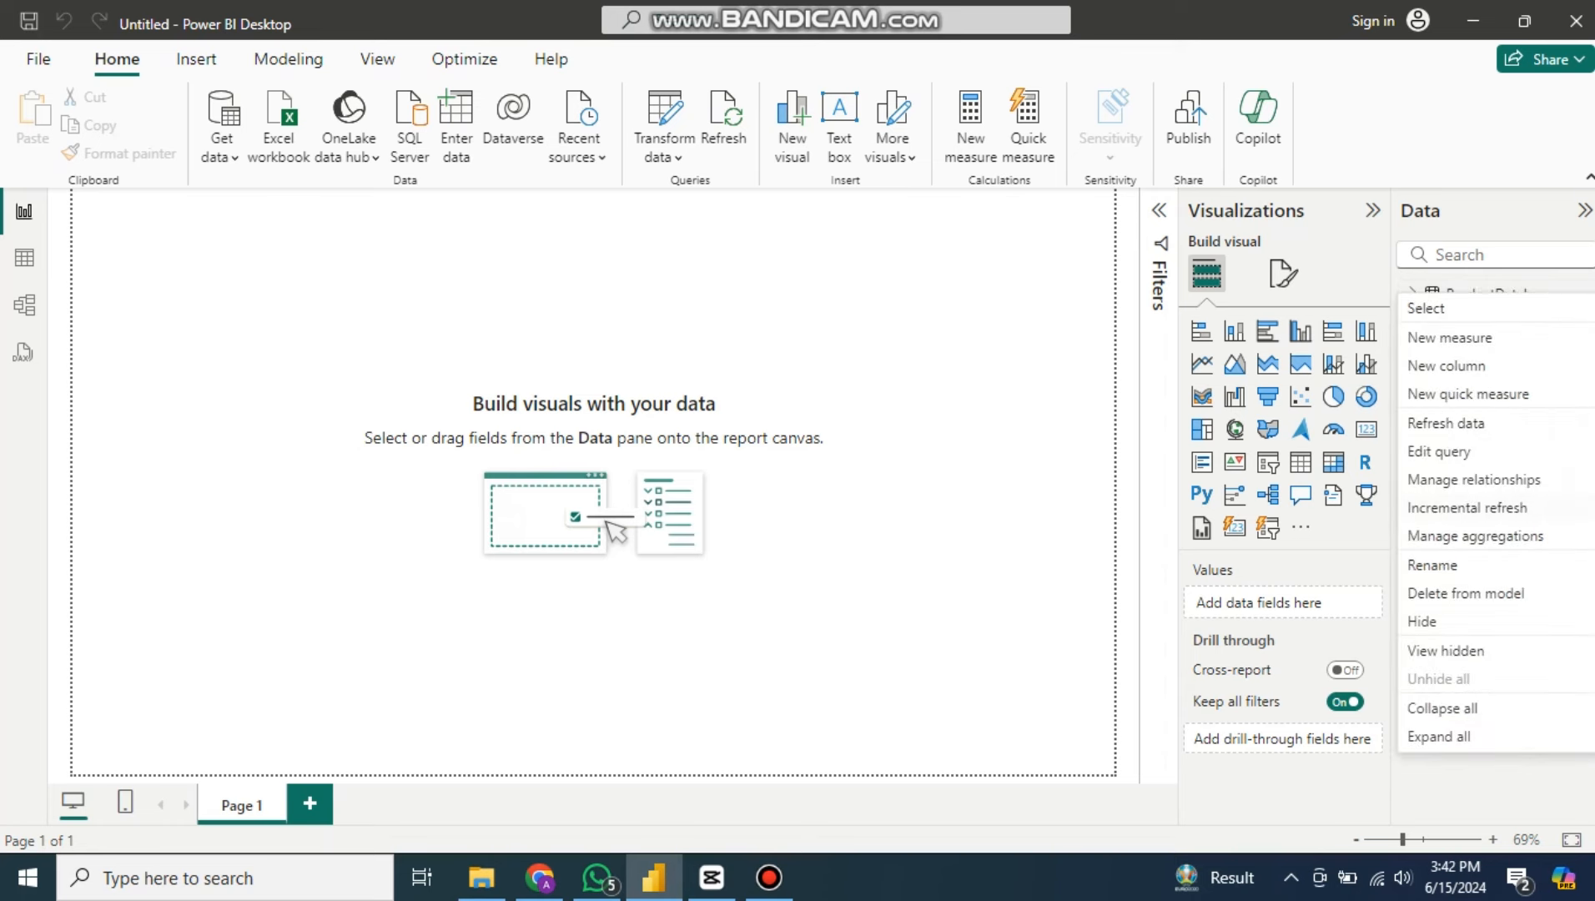
left_click(1473, 593)
left_click(935, 491)
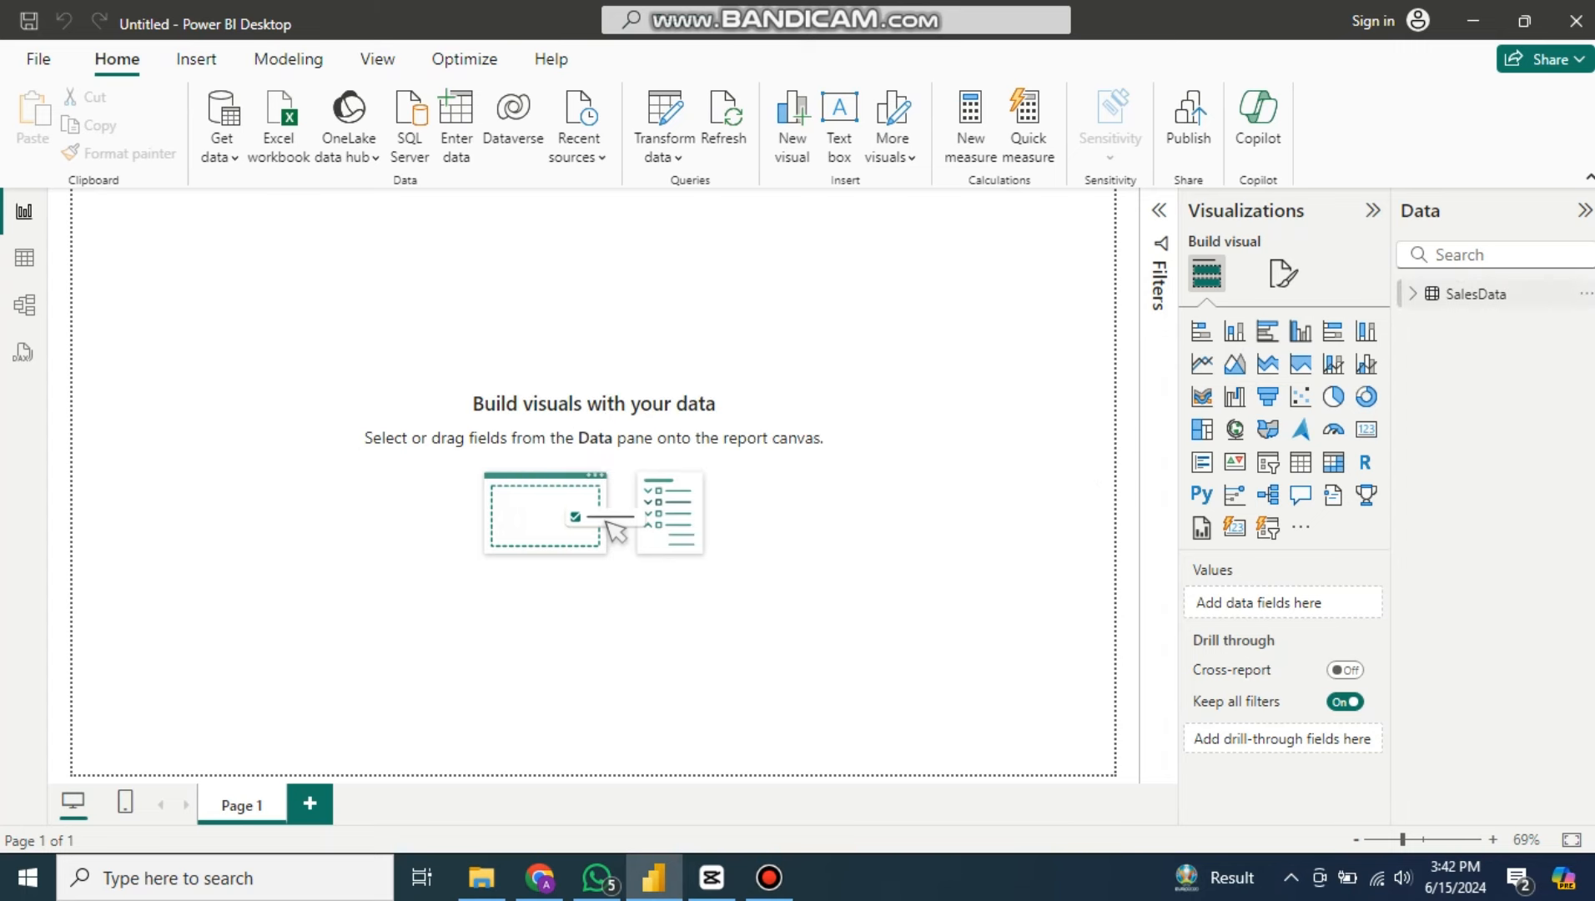
right_click(1478, 294)
left_click(1460, 567)
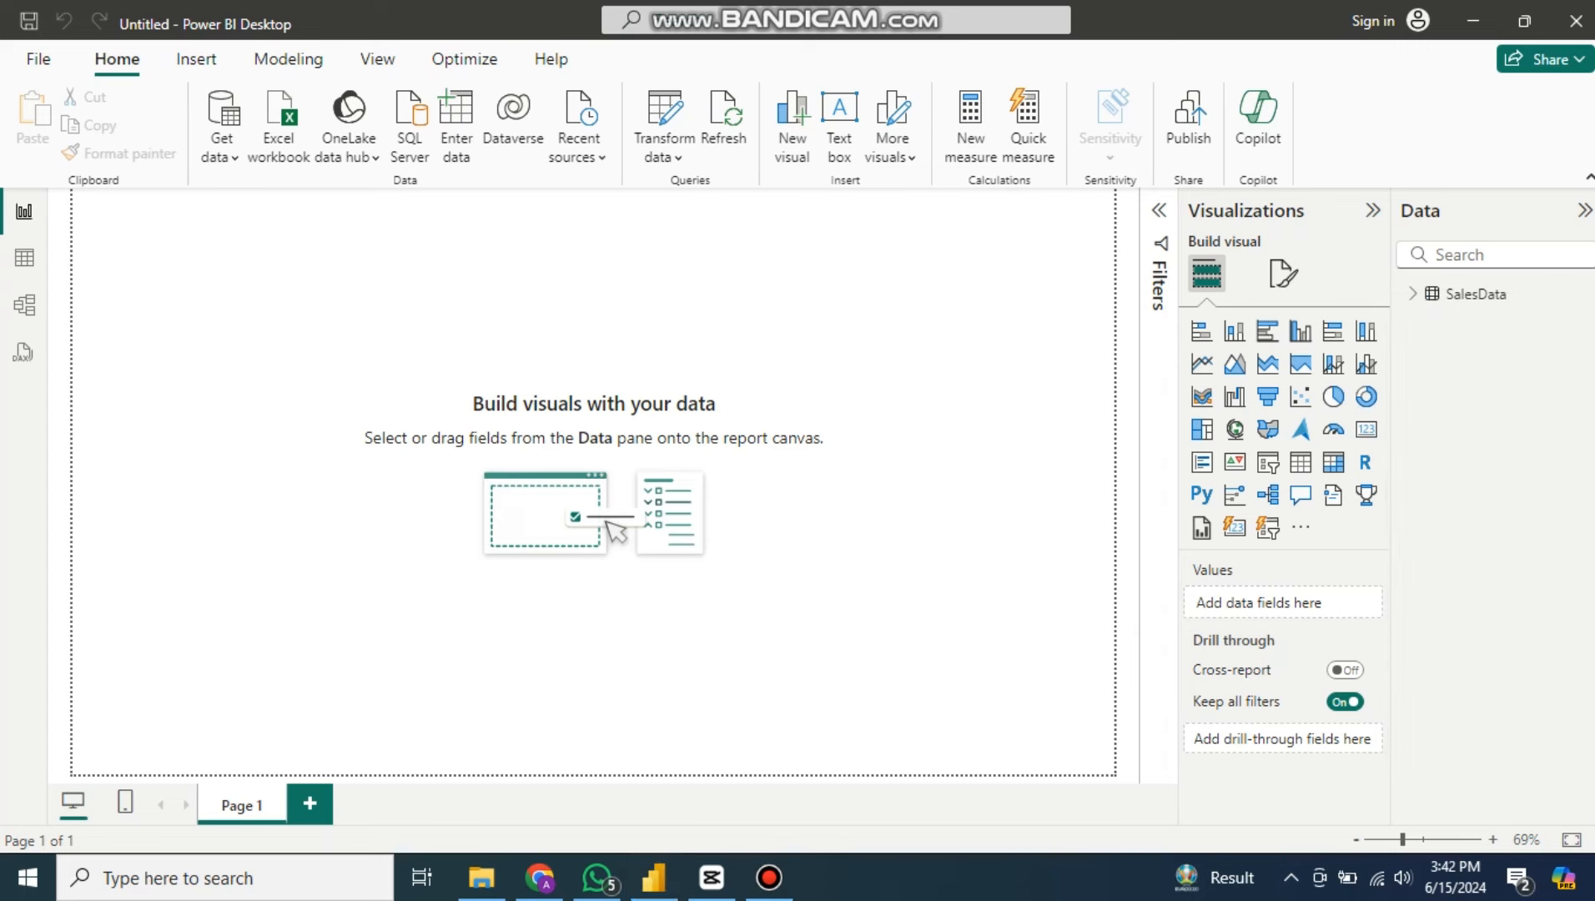
left_click(936, 490)
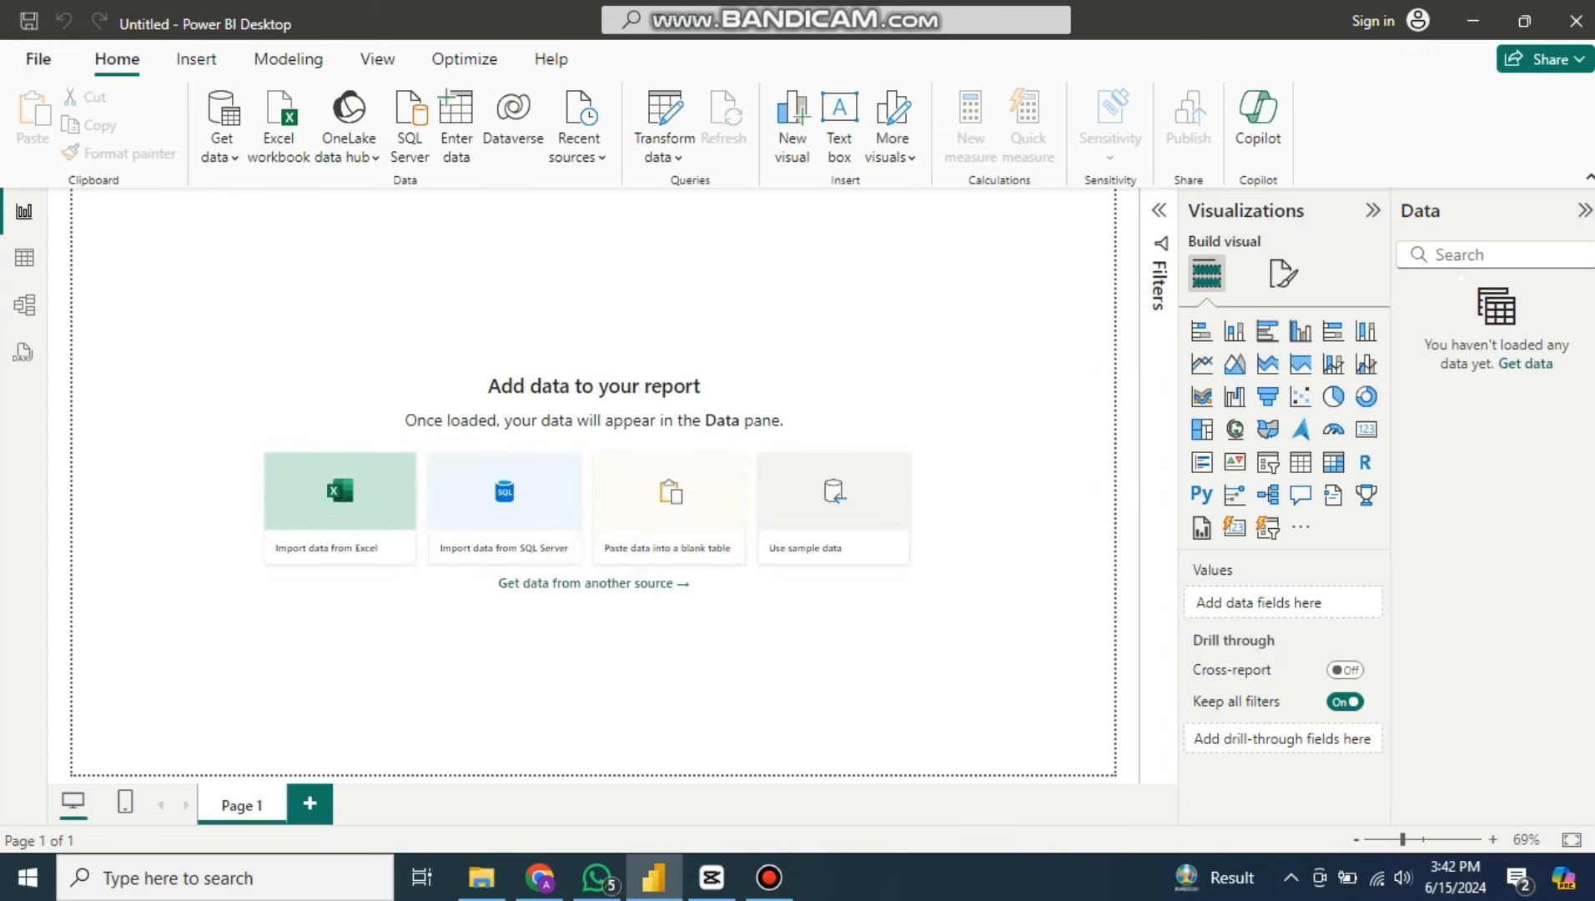
Step: Enable autodetection of new relationships after data is loaded in the current file's Data Load options
left_click(37, 58)
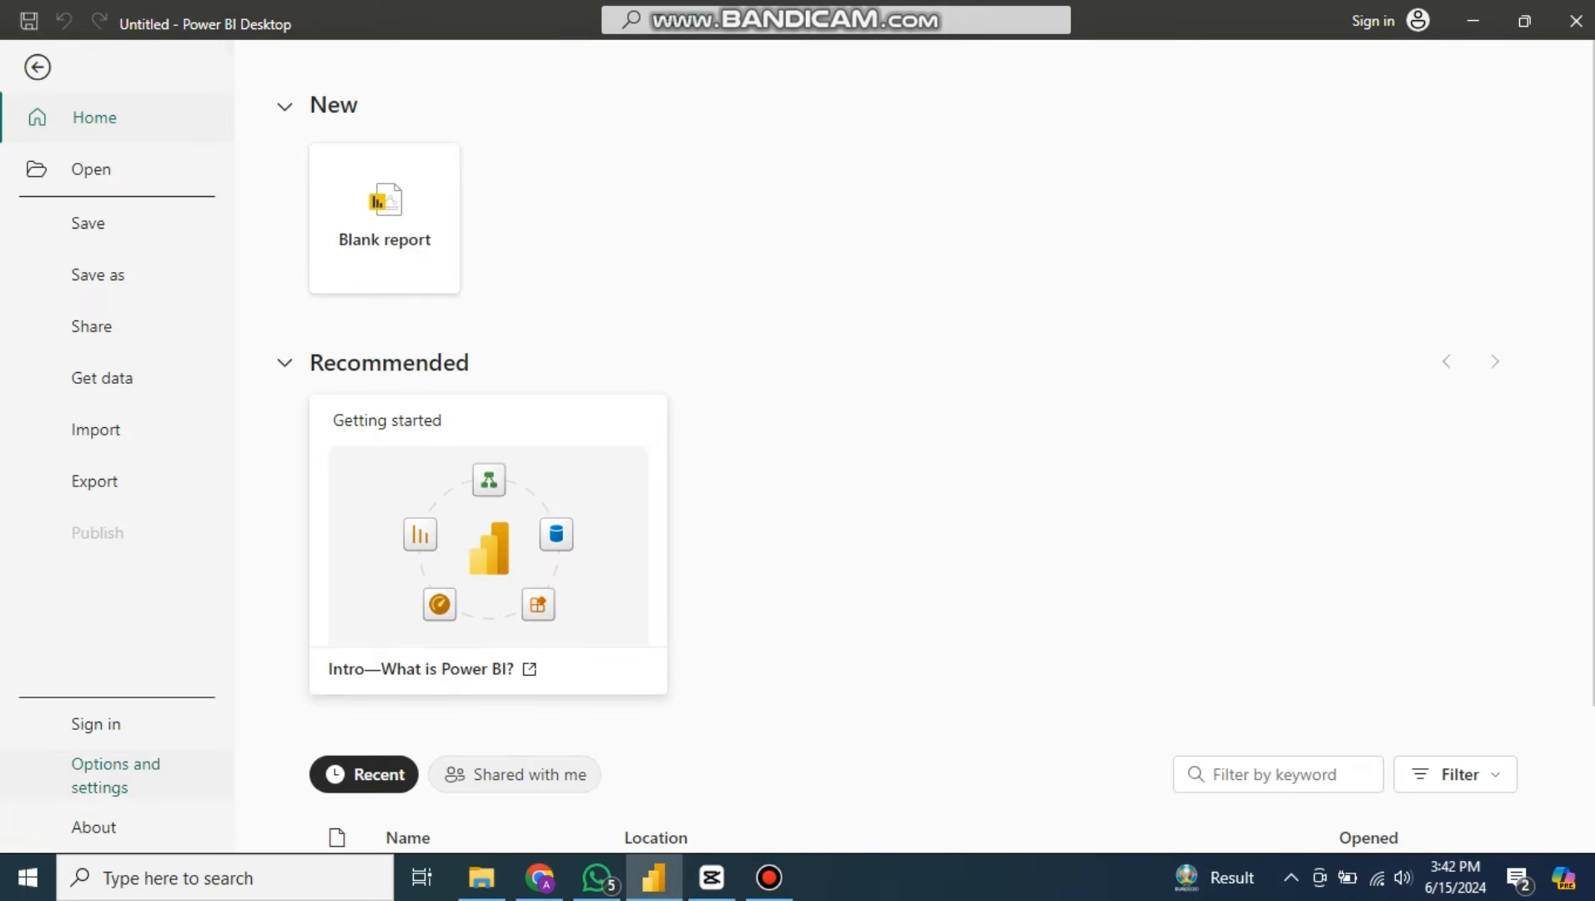
left_click(116, 775)
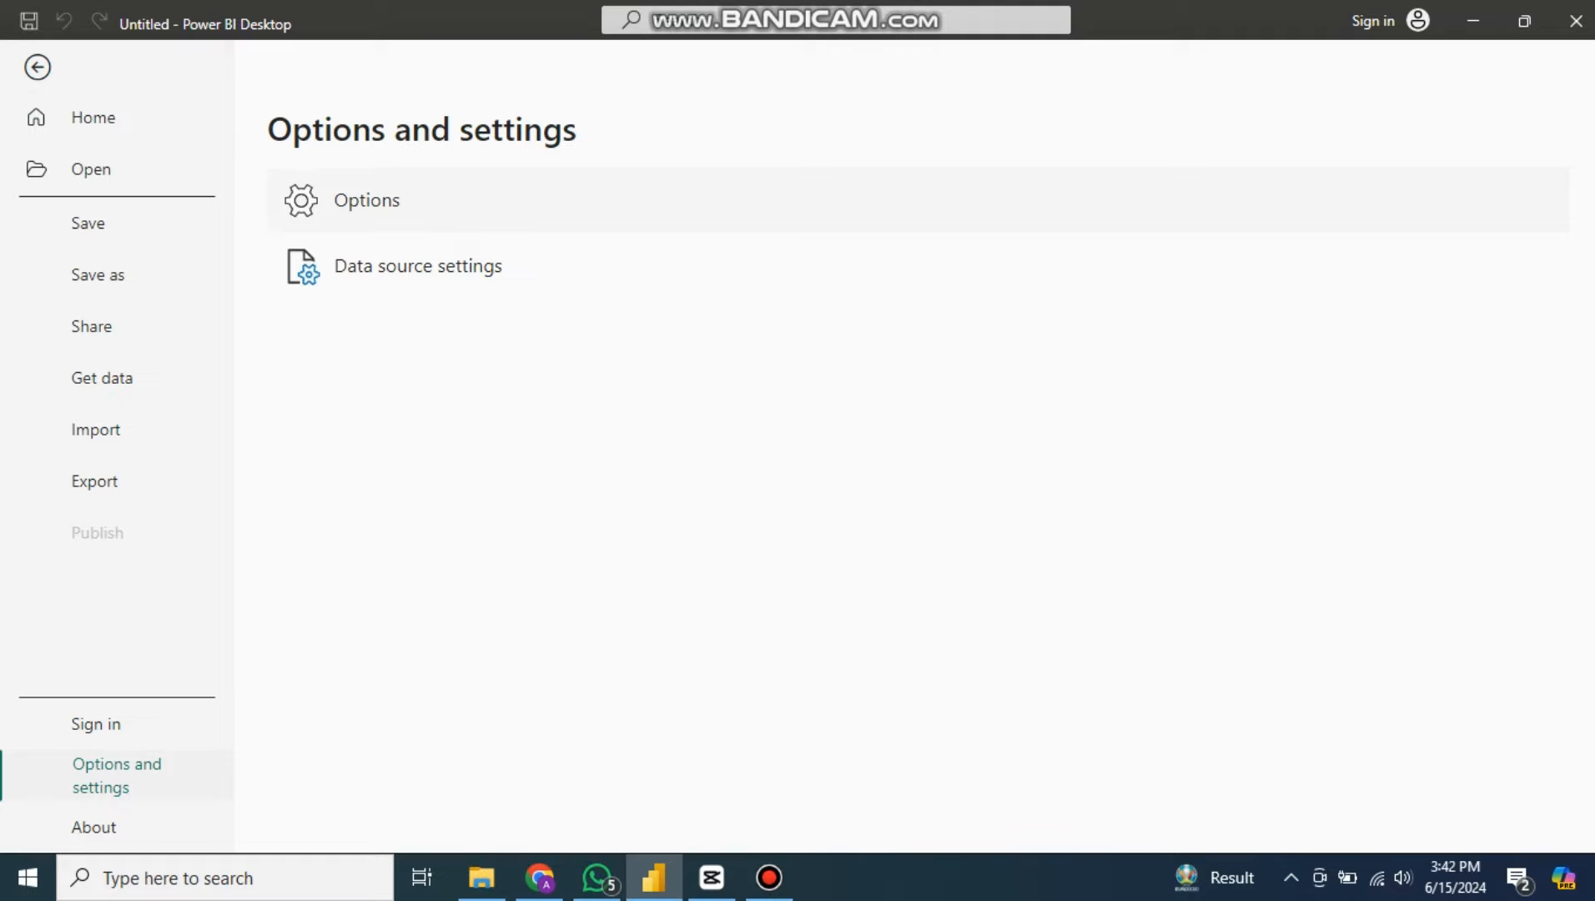
key("Escape")
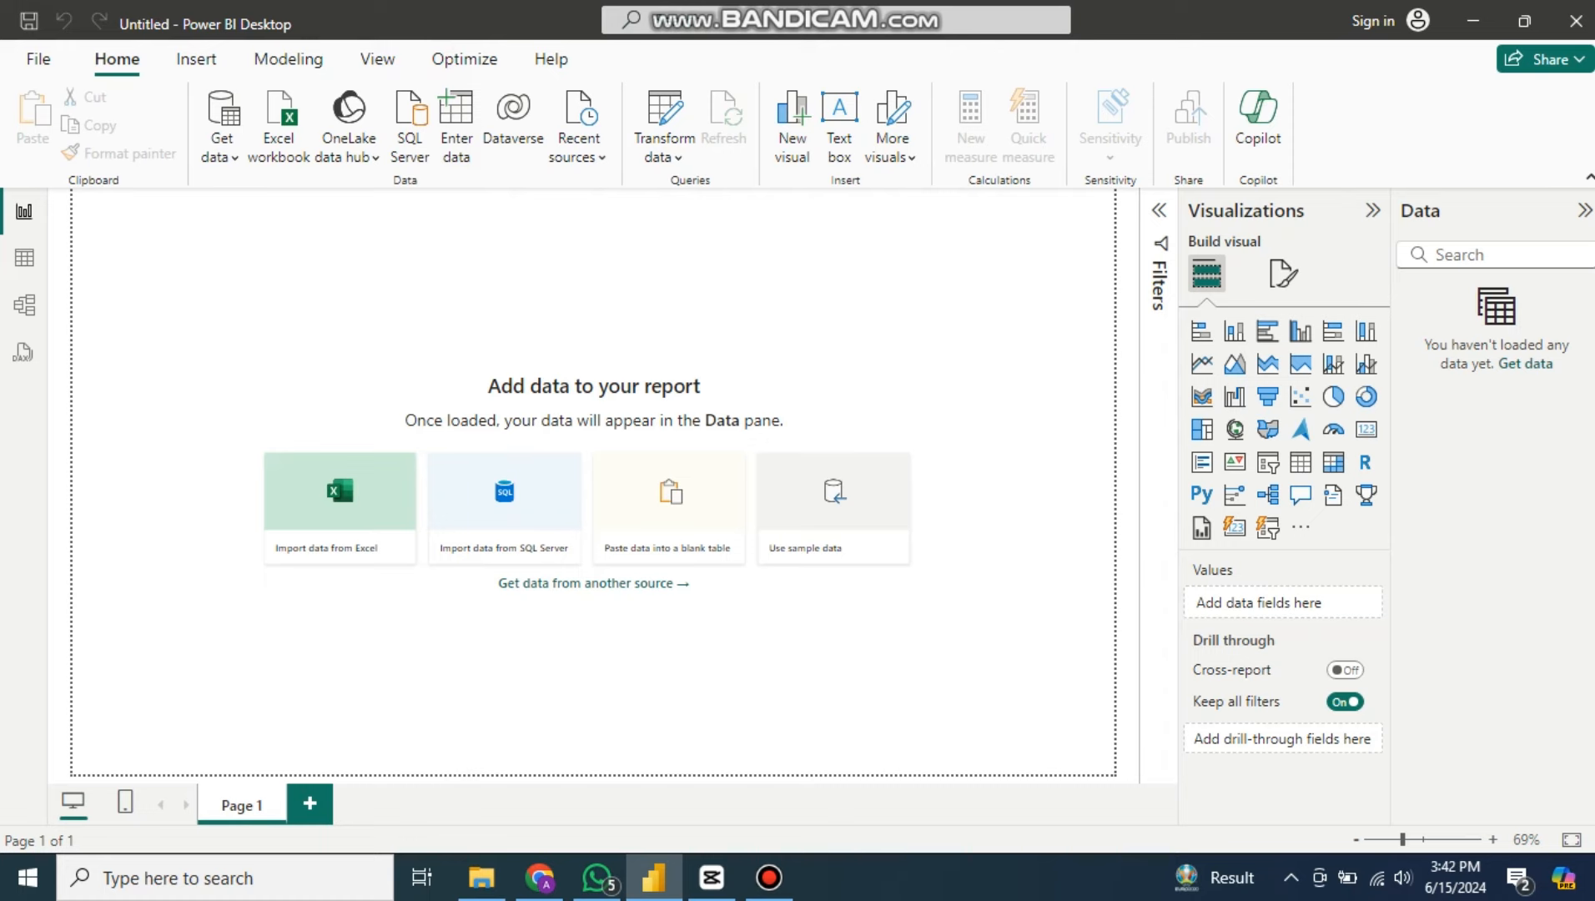
scroll(359, 398, "down", 2)
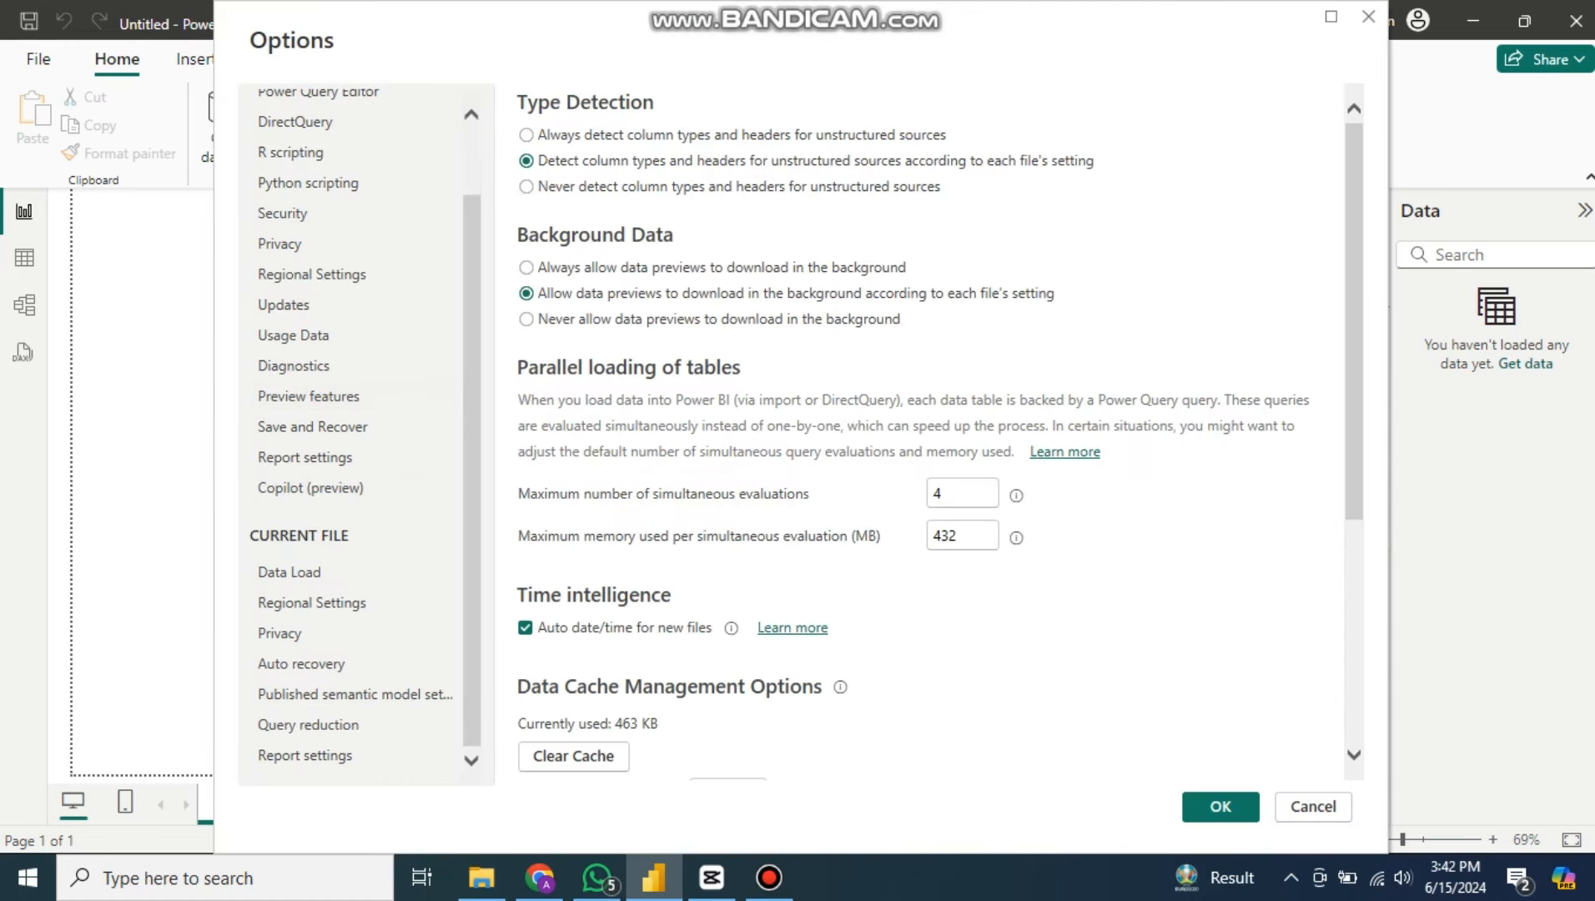
left_click(310, 573)
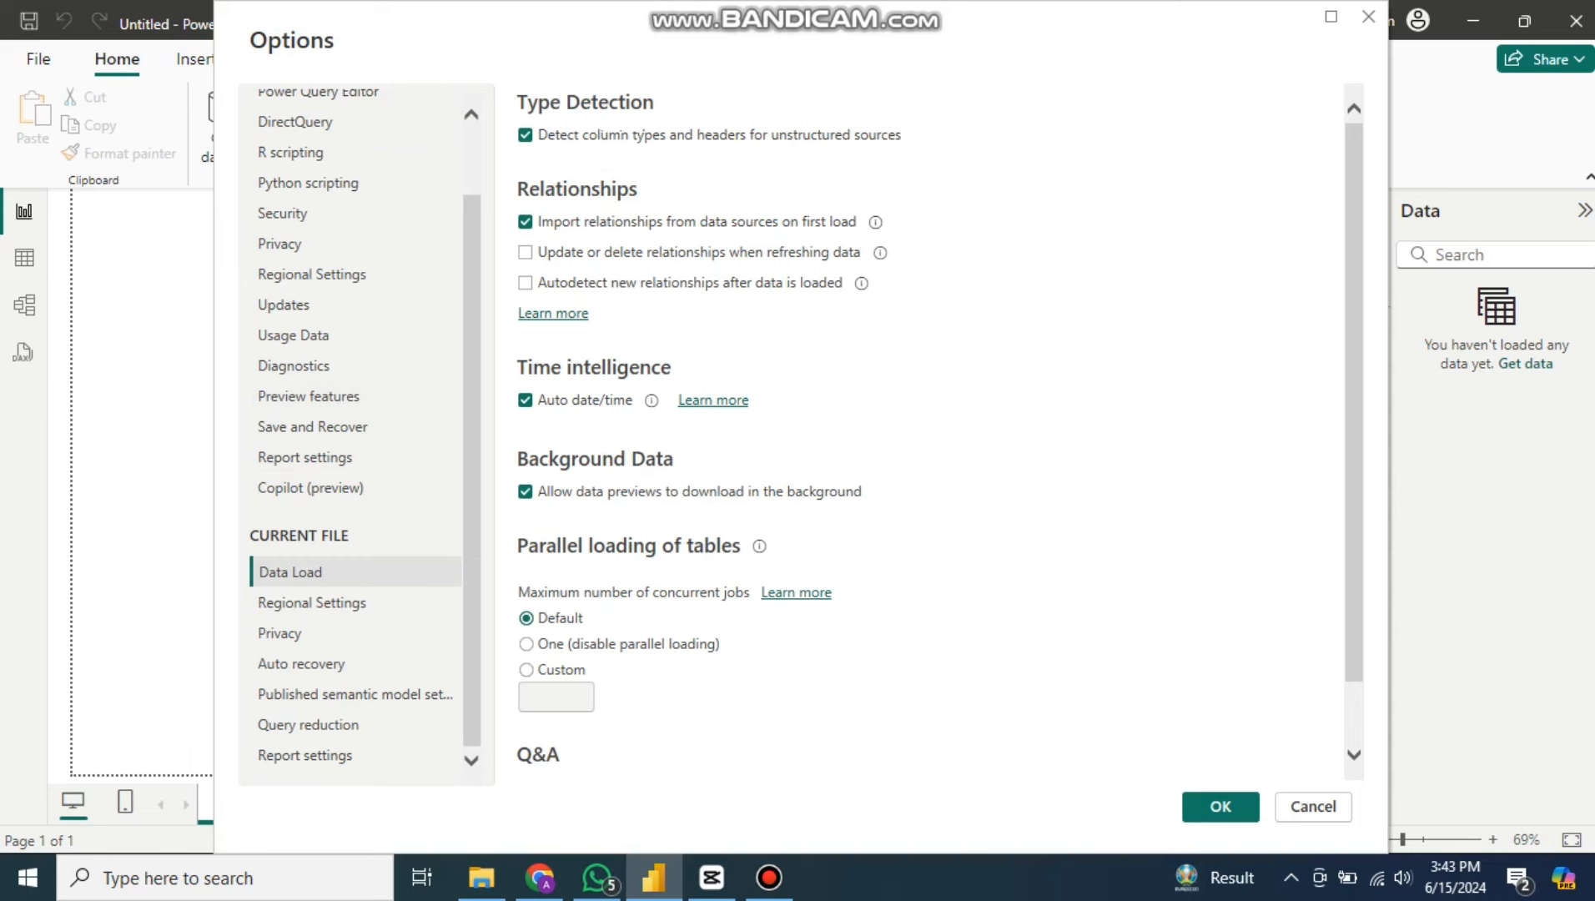
left_click(525, 282)
left_click(1221, 806)
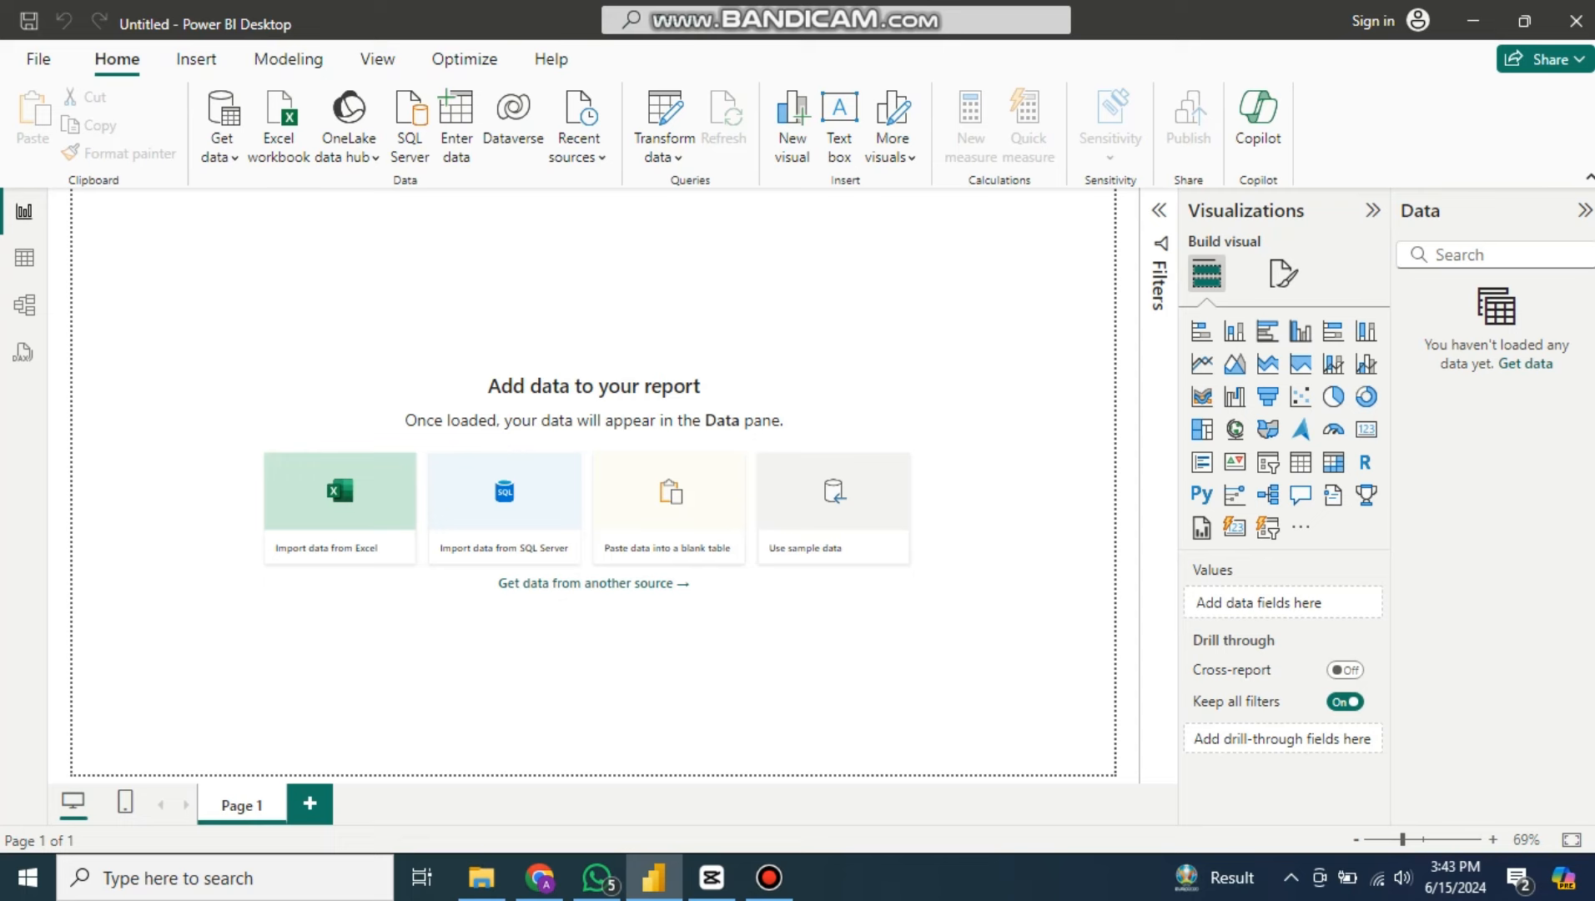
Step: Import the ProductDatabase table from the Excel workbook "1. Product Database"
left_click(278, 126)
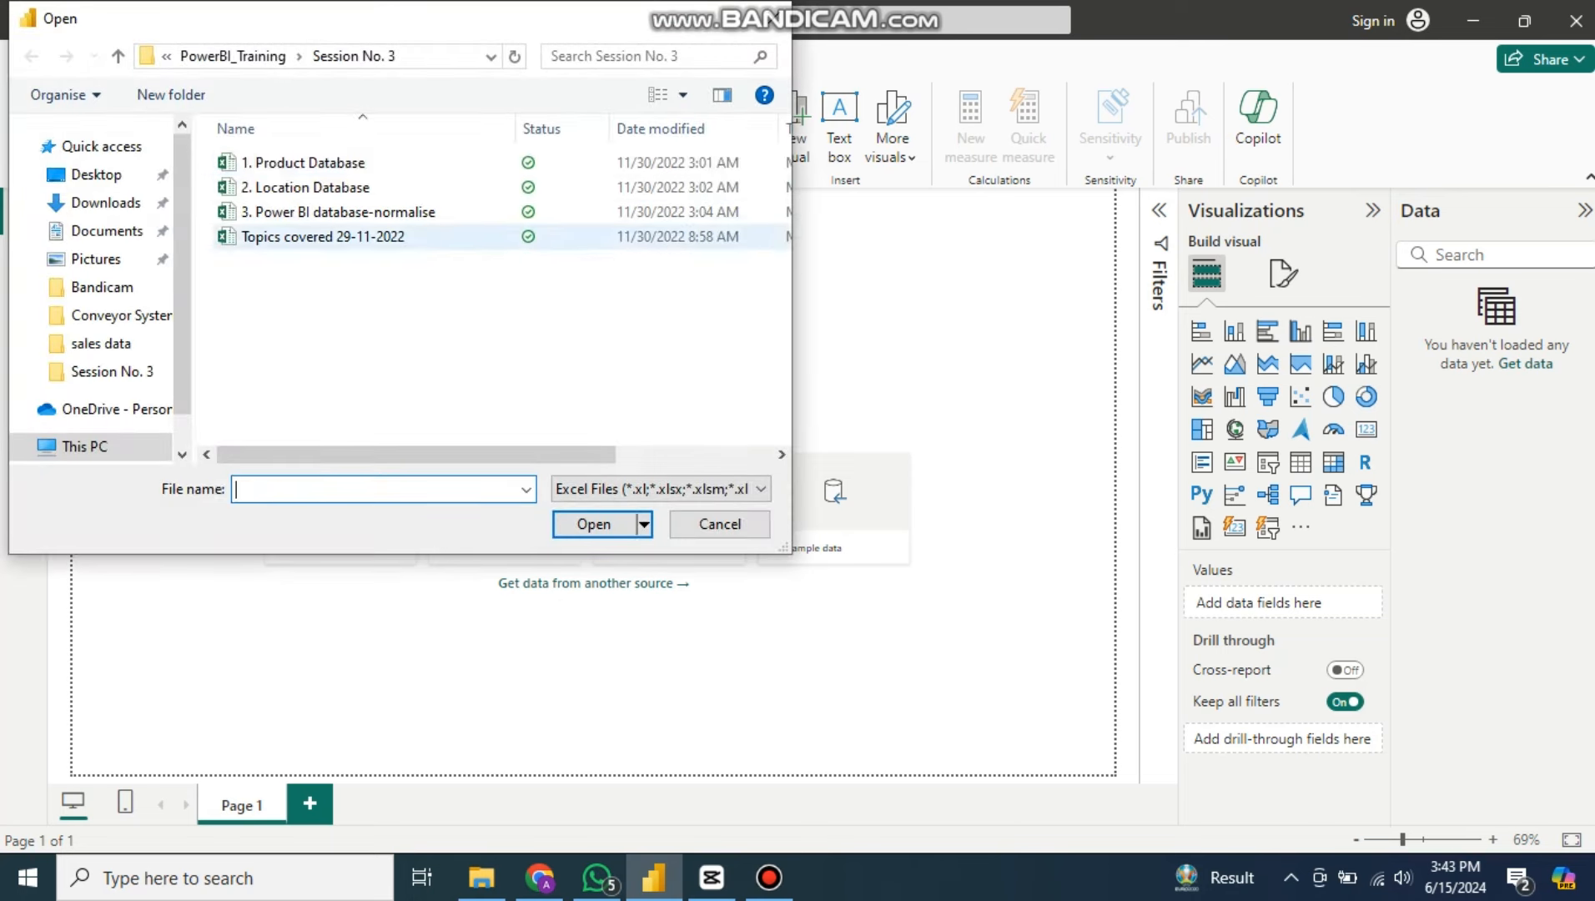
left_click(303, 163)
left_click(593, 524)
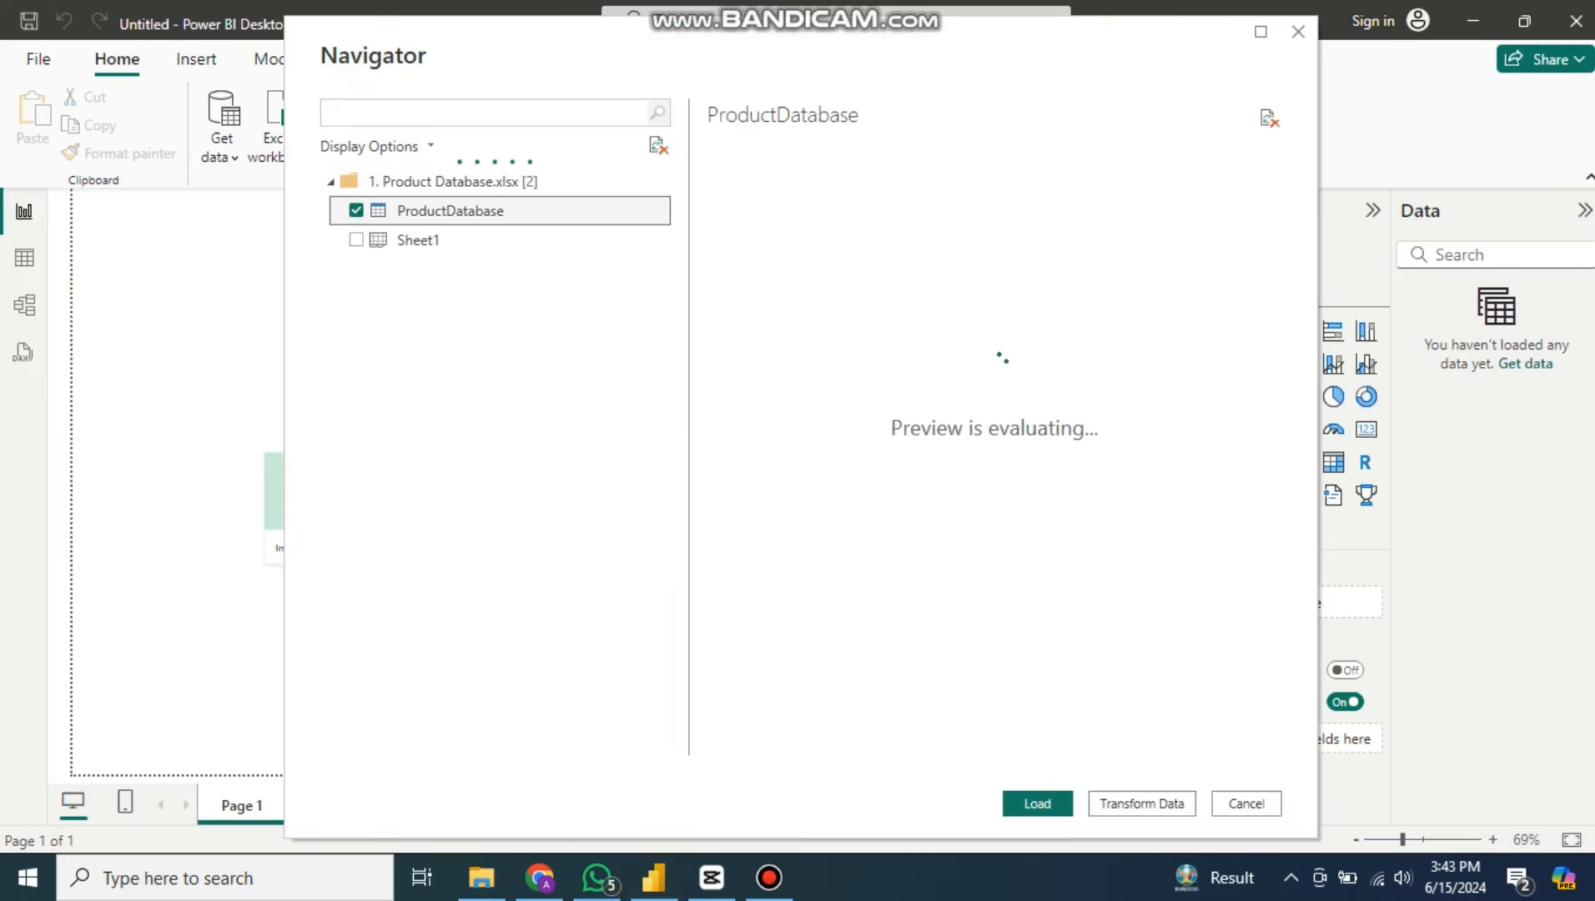
left_click(1037, 804)
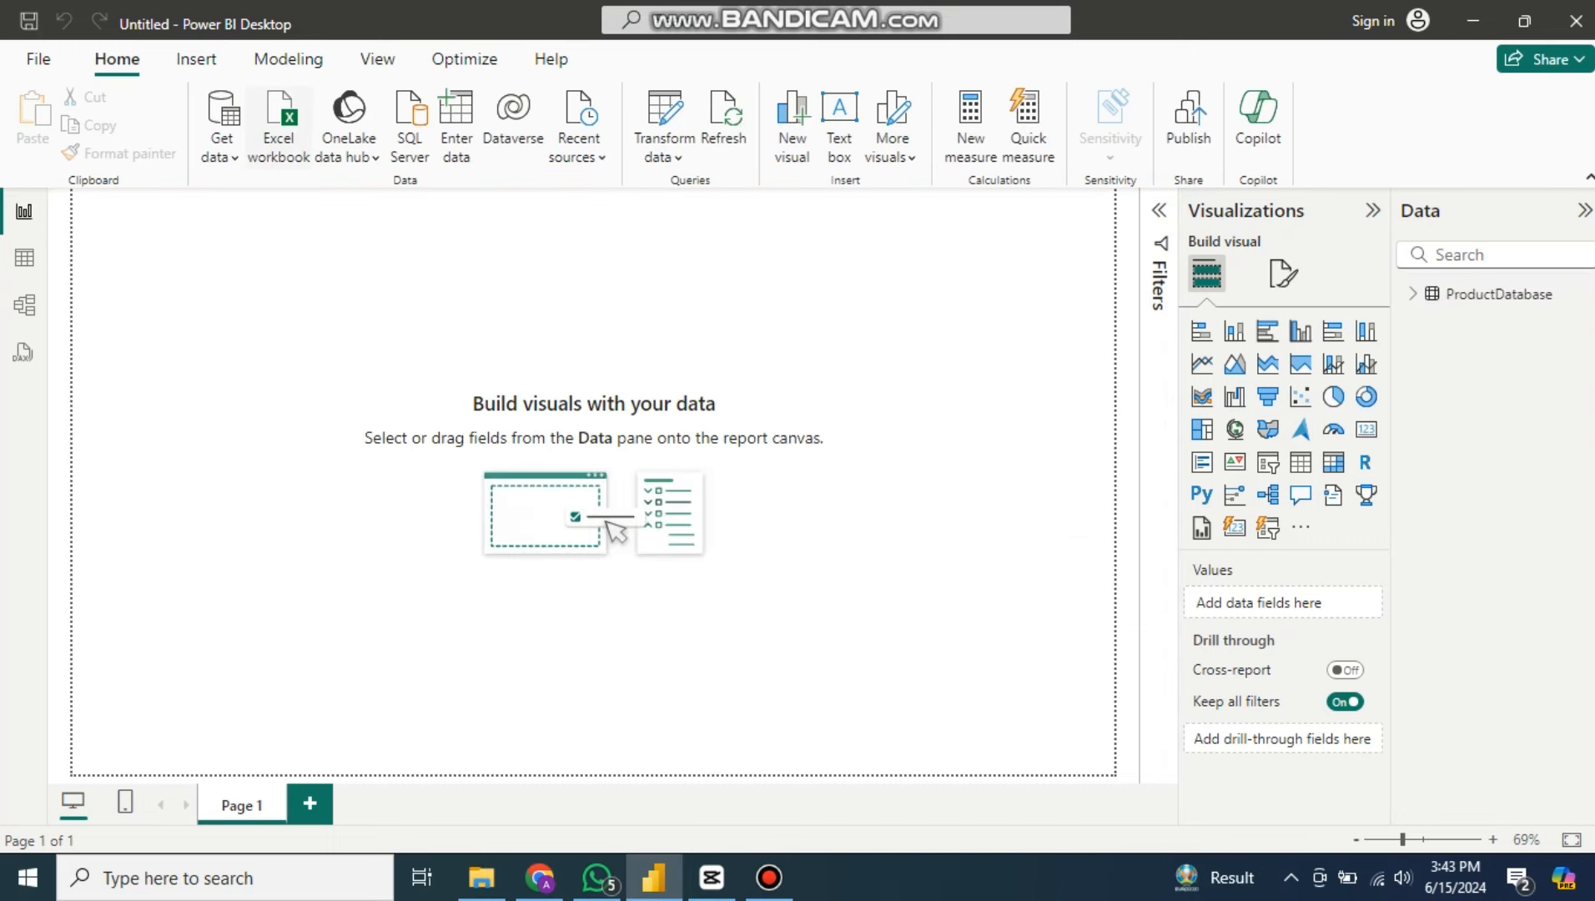
Step: Import the LocationDatabase table from the Excel workbook "2. Location Database"
left_click(278, 125)
left_click(306, 186)
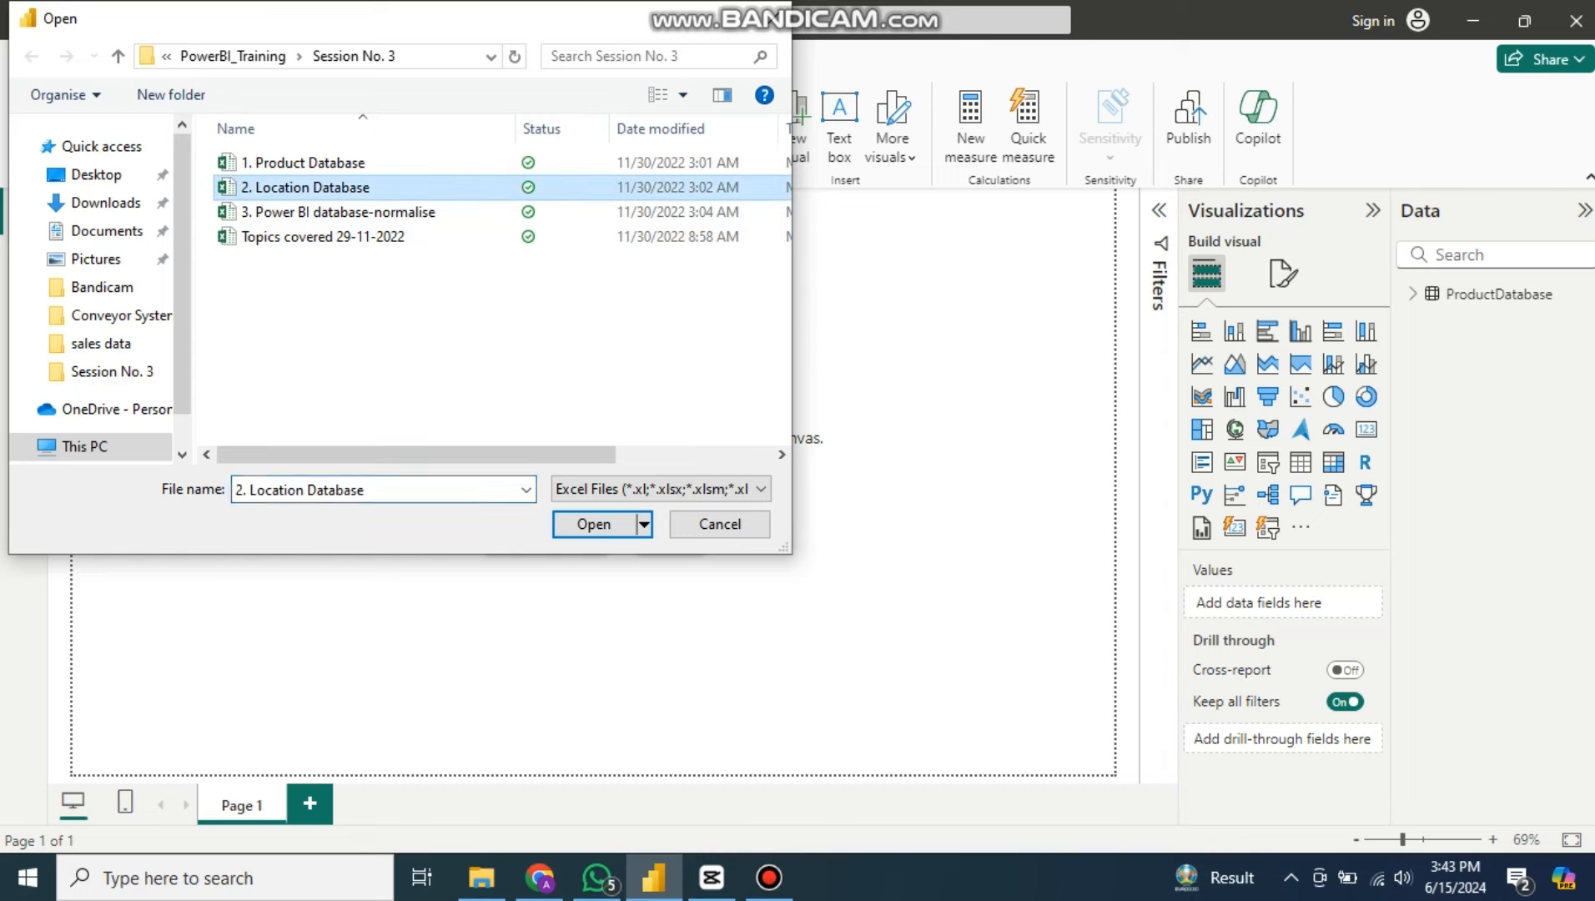
left_click(594, 524)
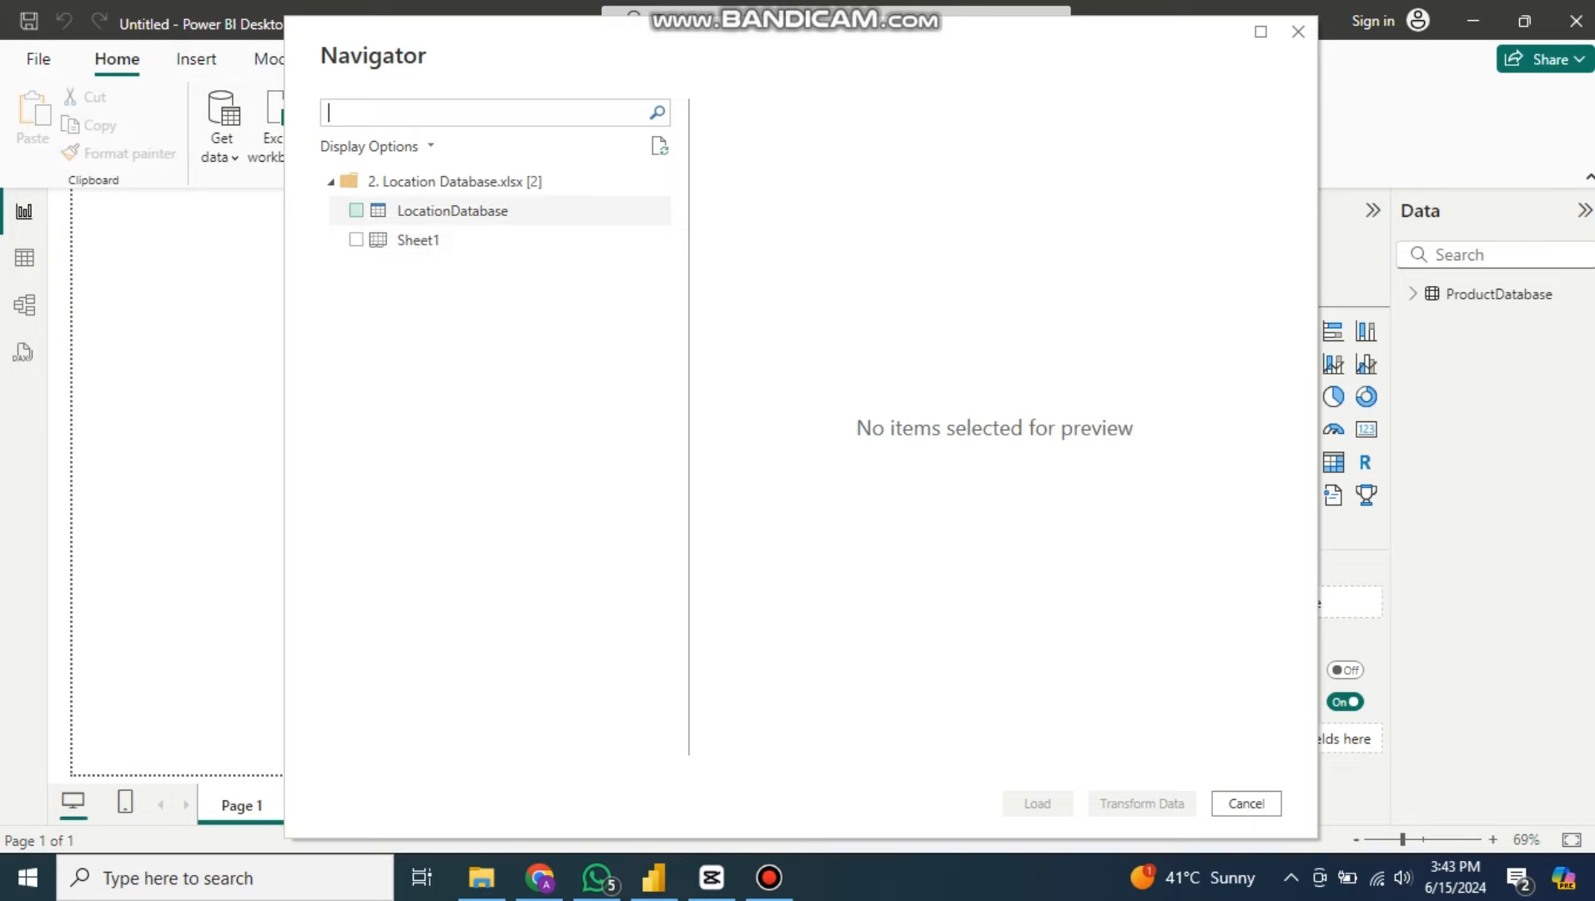
left_click(356, 211)
left_click(1037, 803)
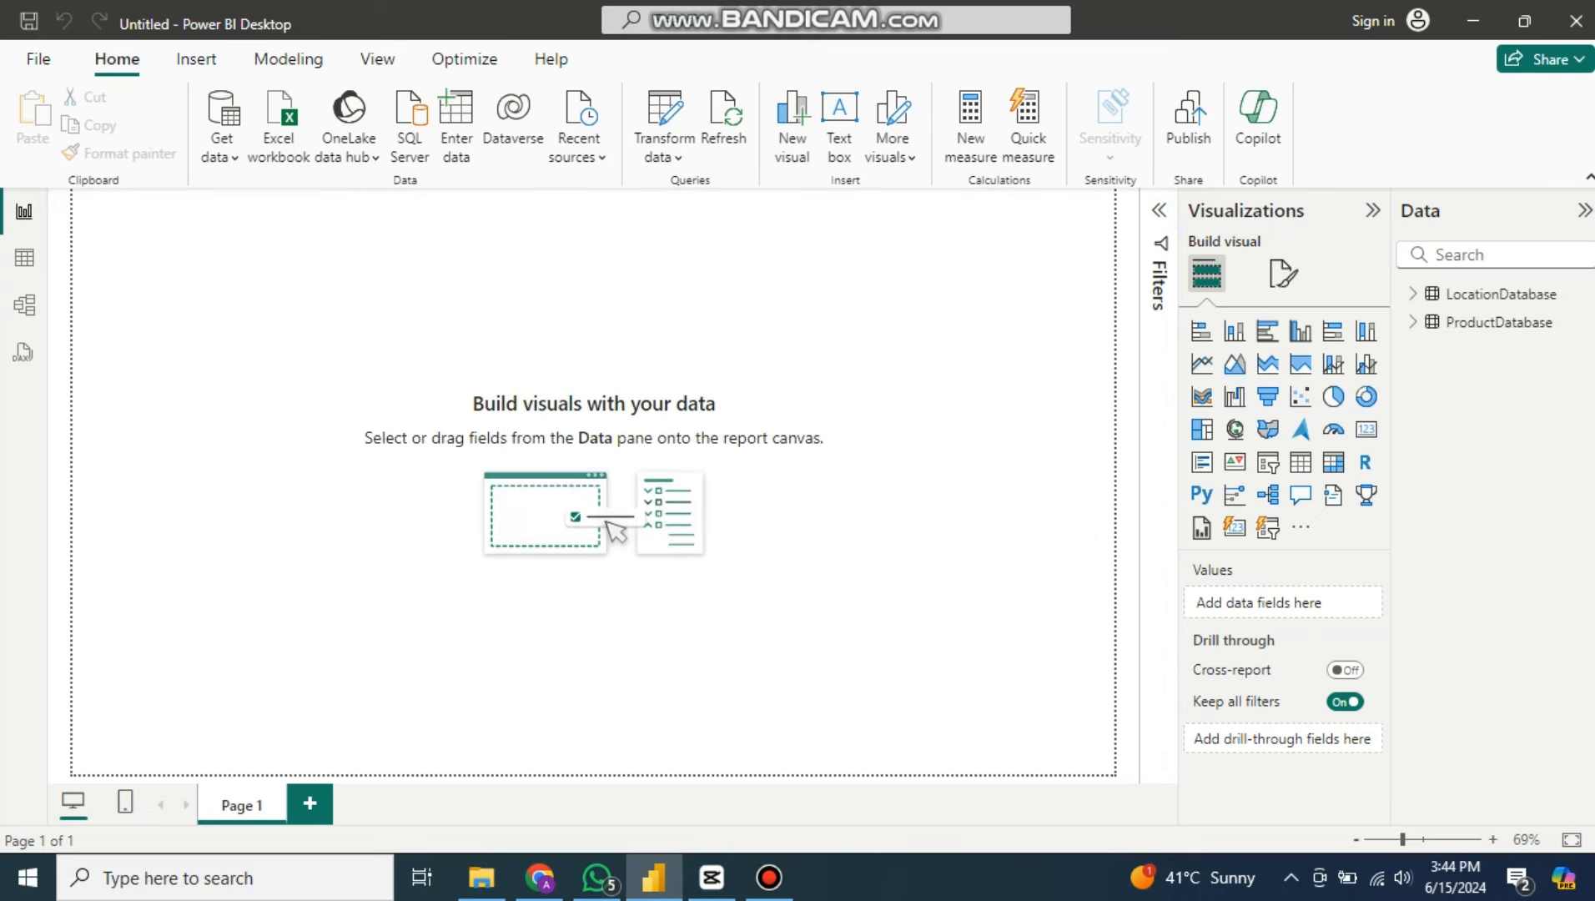
Step: Import the SalesData table from the Excel workbook "3. Power BI database-normalise"
left_click(278, 125)
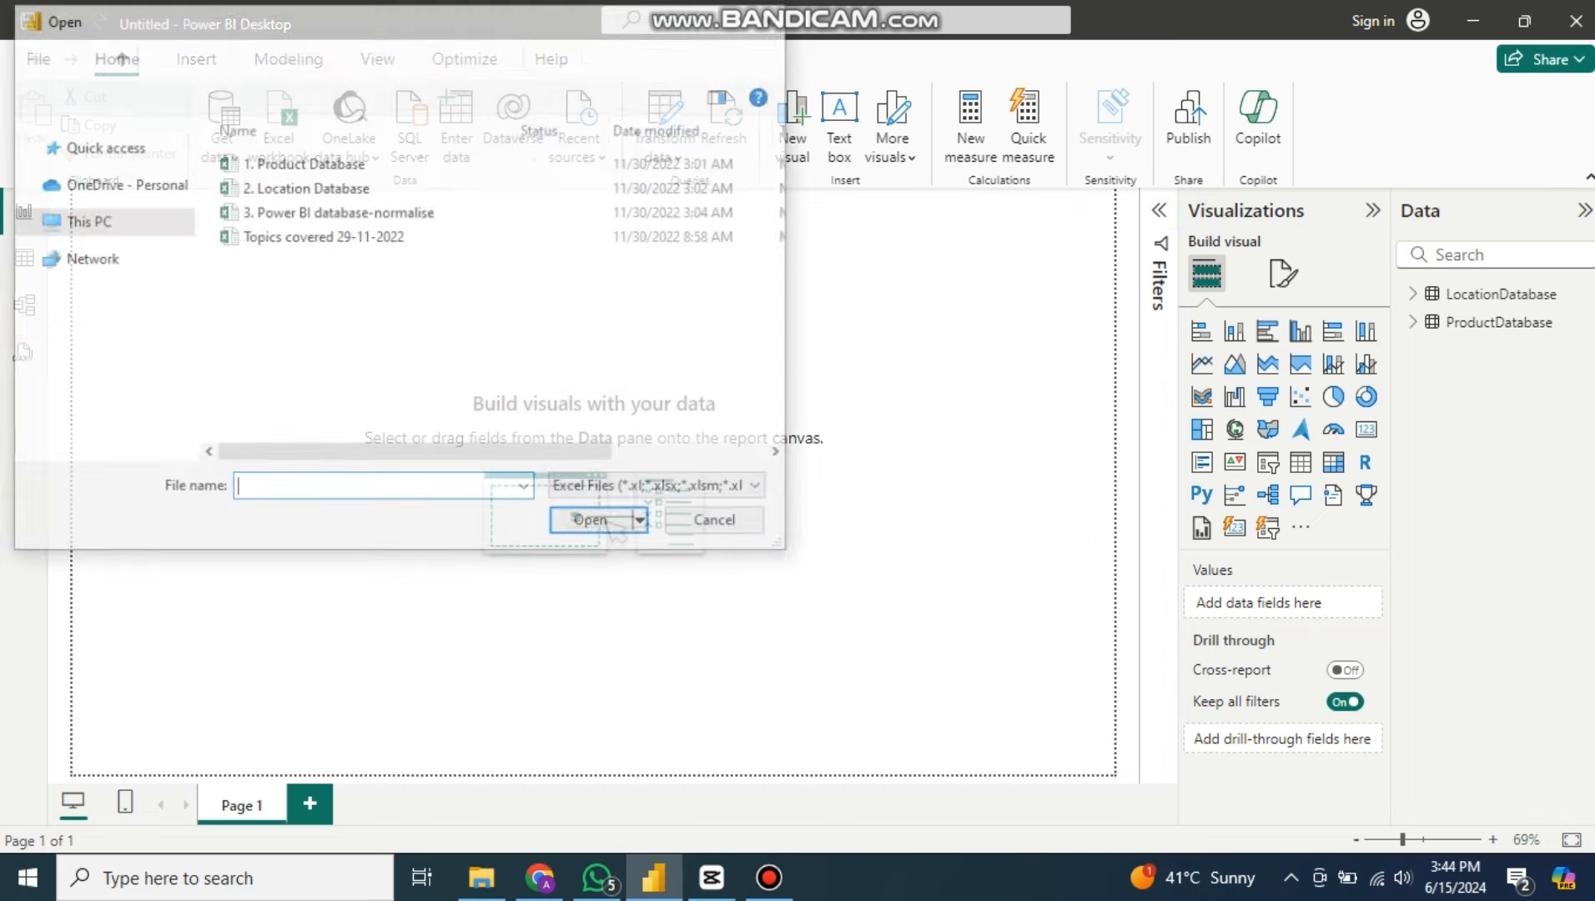
left_click(338, 212)
left_click(594, 524)
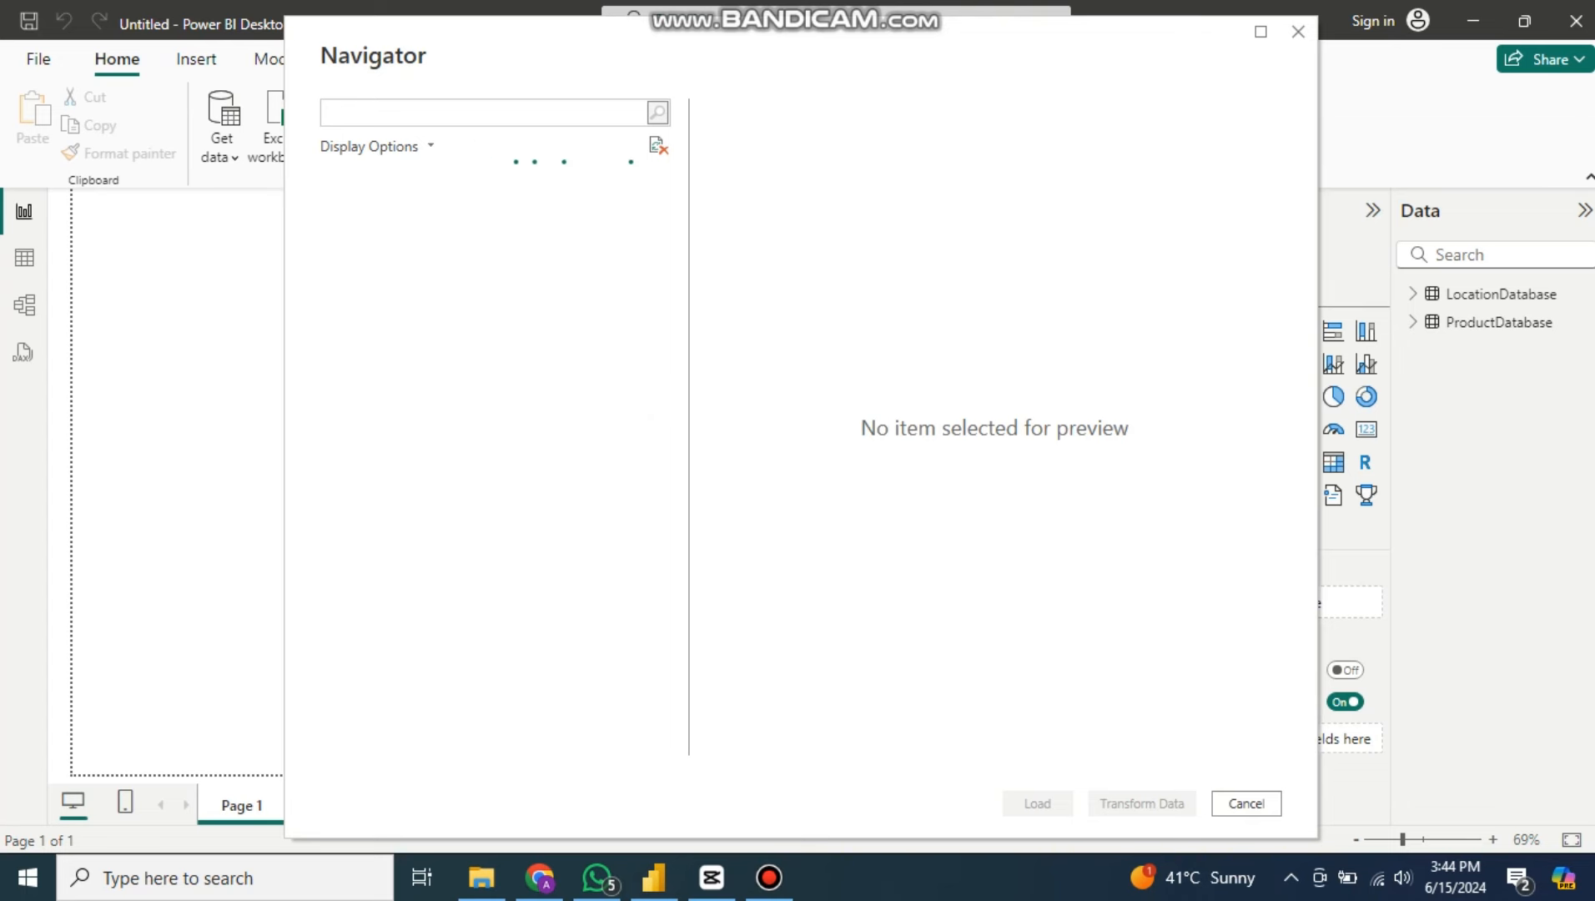
left_click(356, 211)
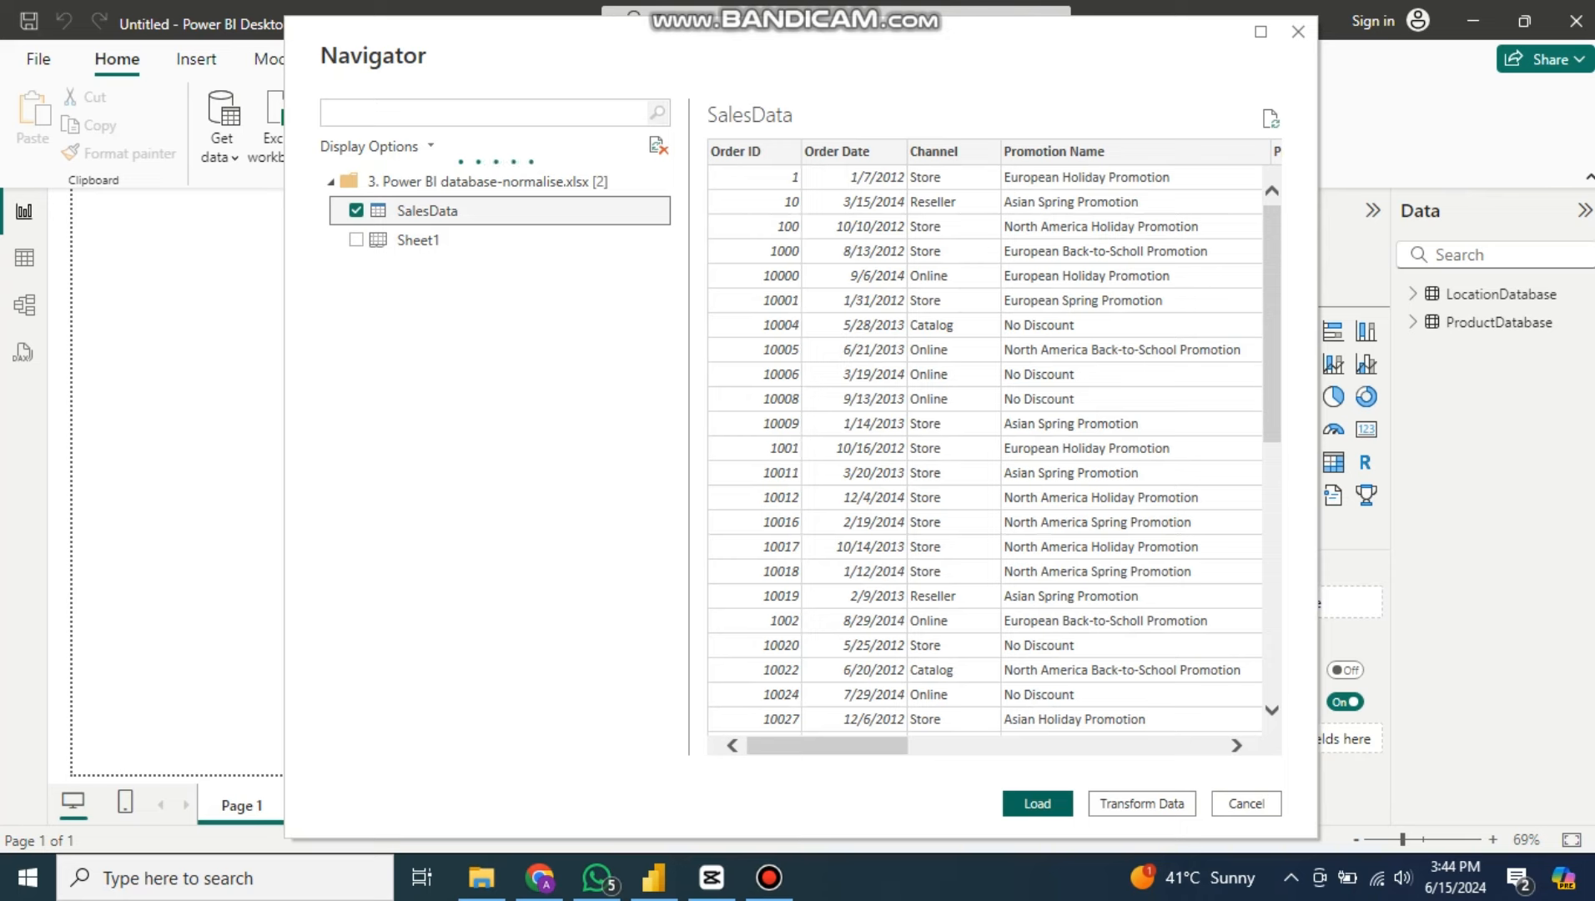
left_click(1037, 803)
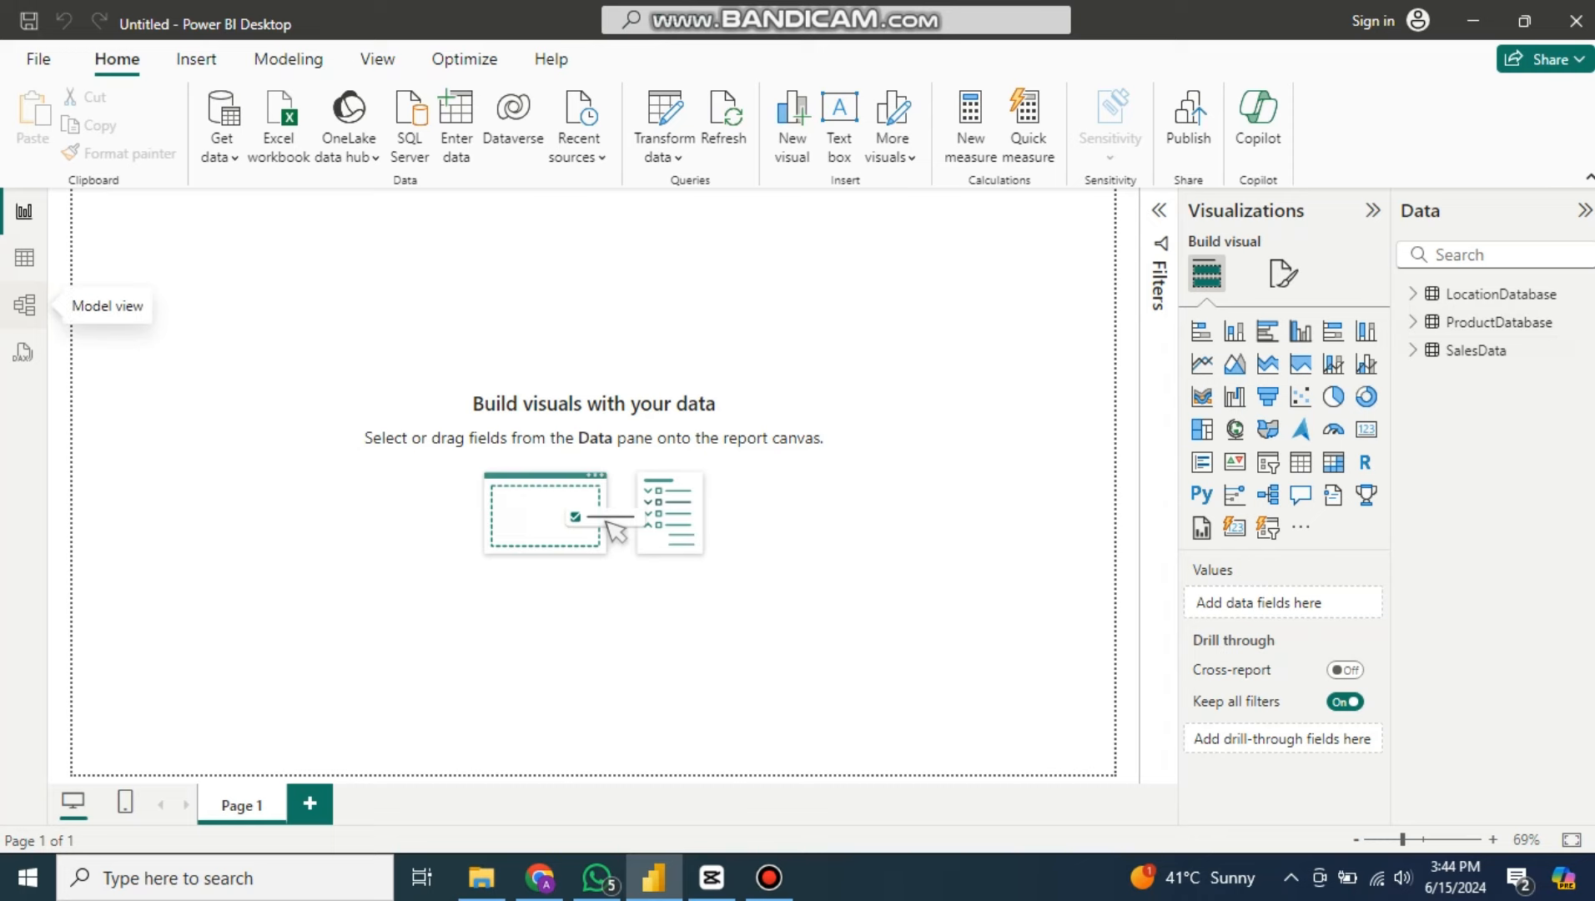
Step: In the model view, move LocationDatabase higher and SalesData farther away from it to separate the relationship lines
left_click(24, 304)
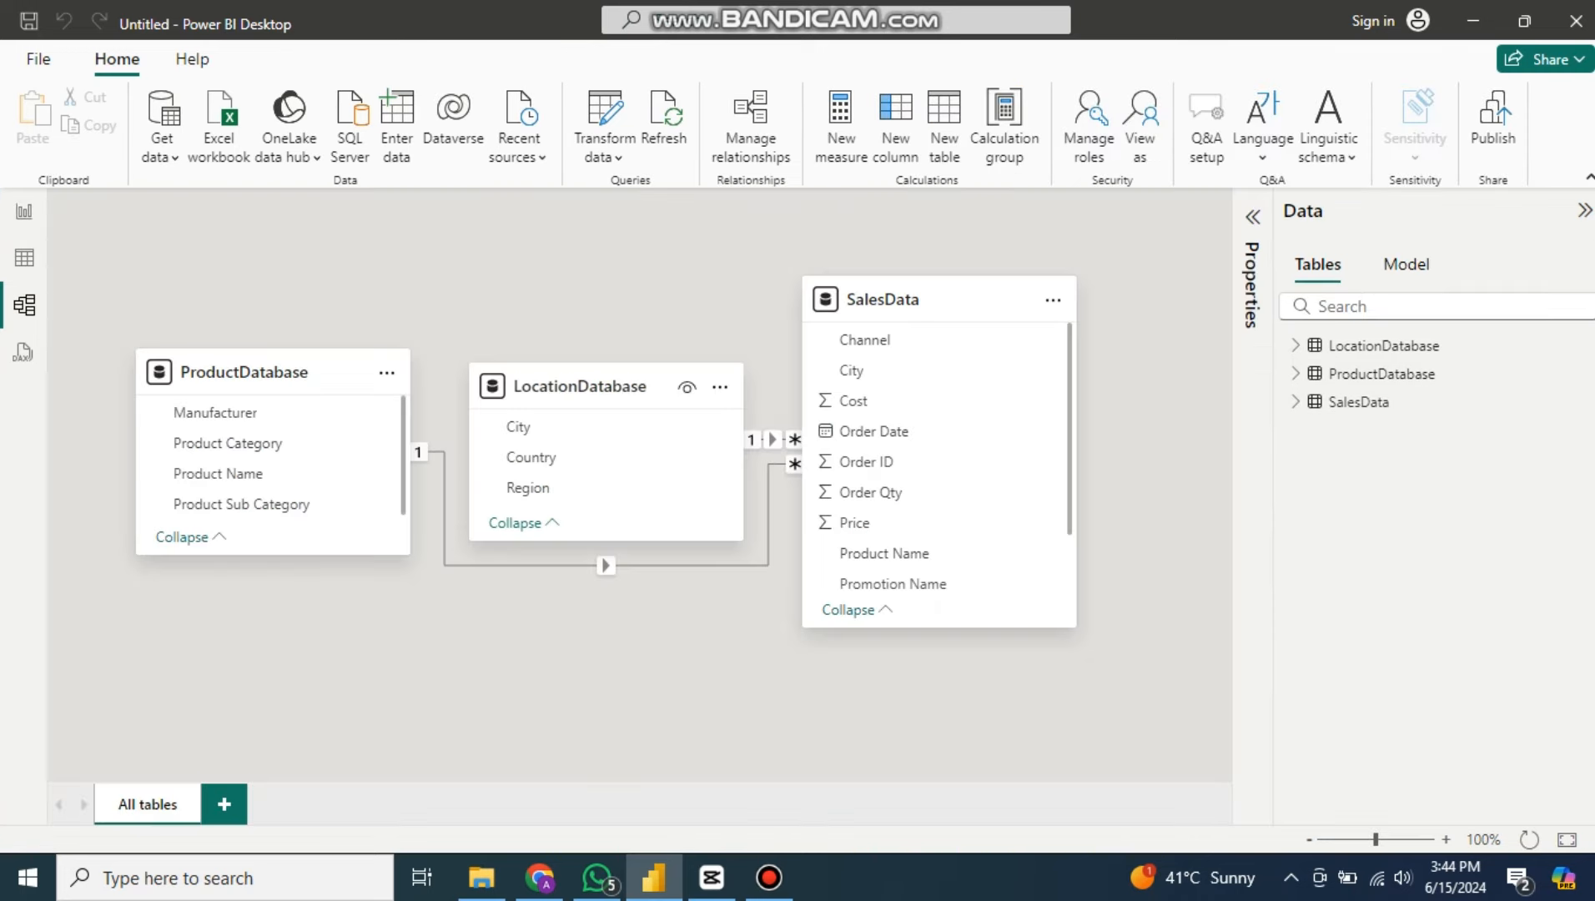
left_click_drag(518, 388, 504, 301)
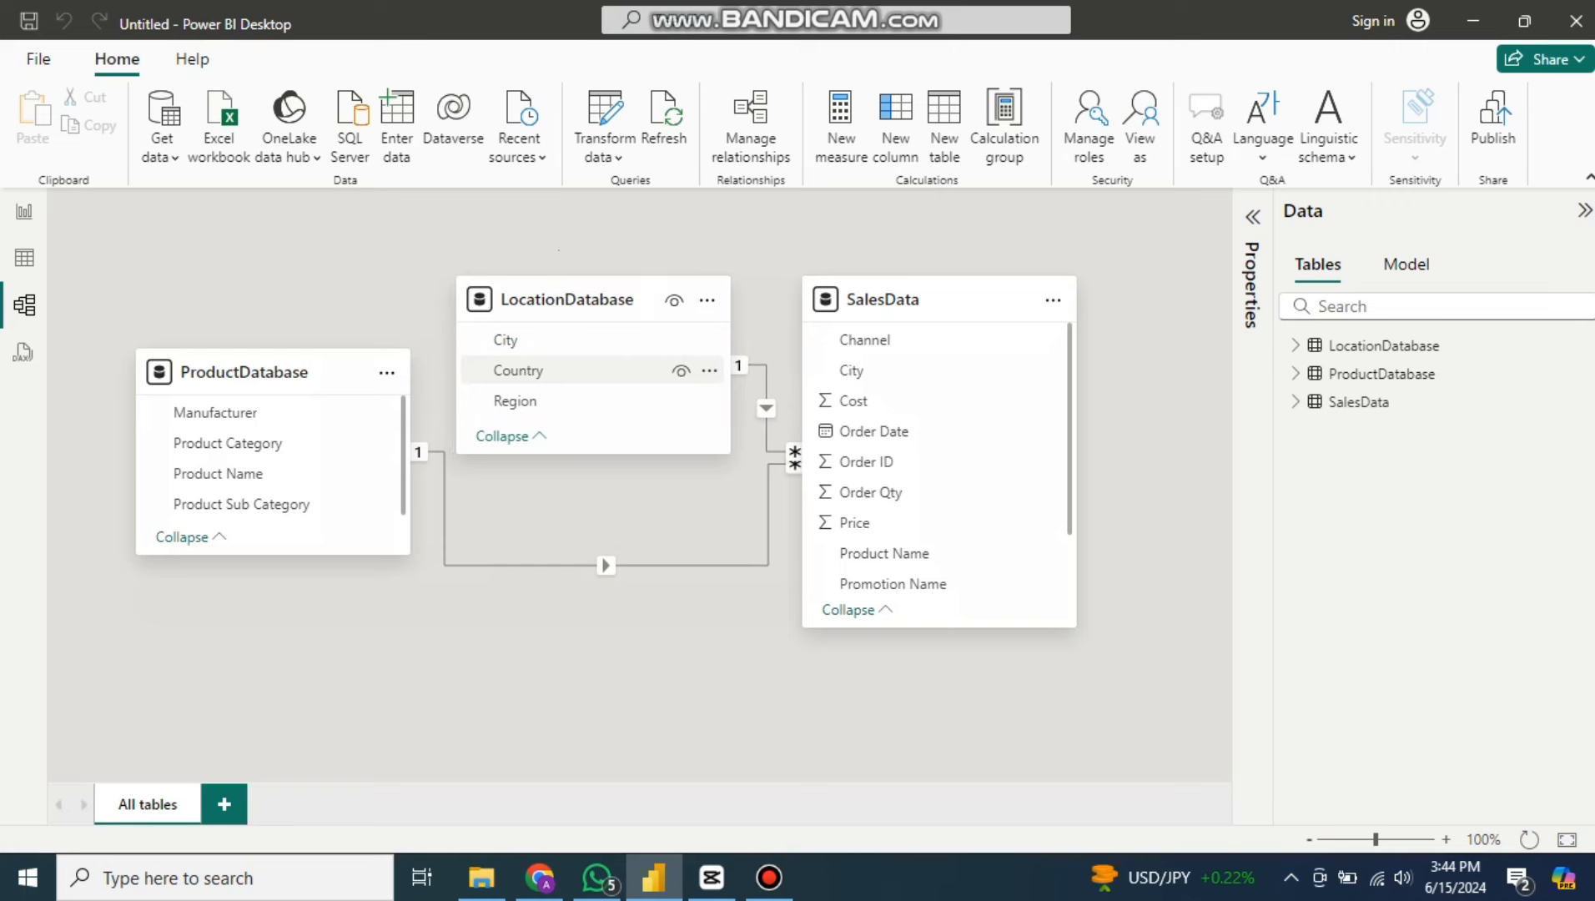
left_click_drag(934, 300, 1002, 302)
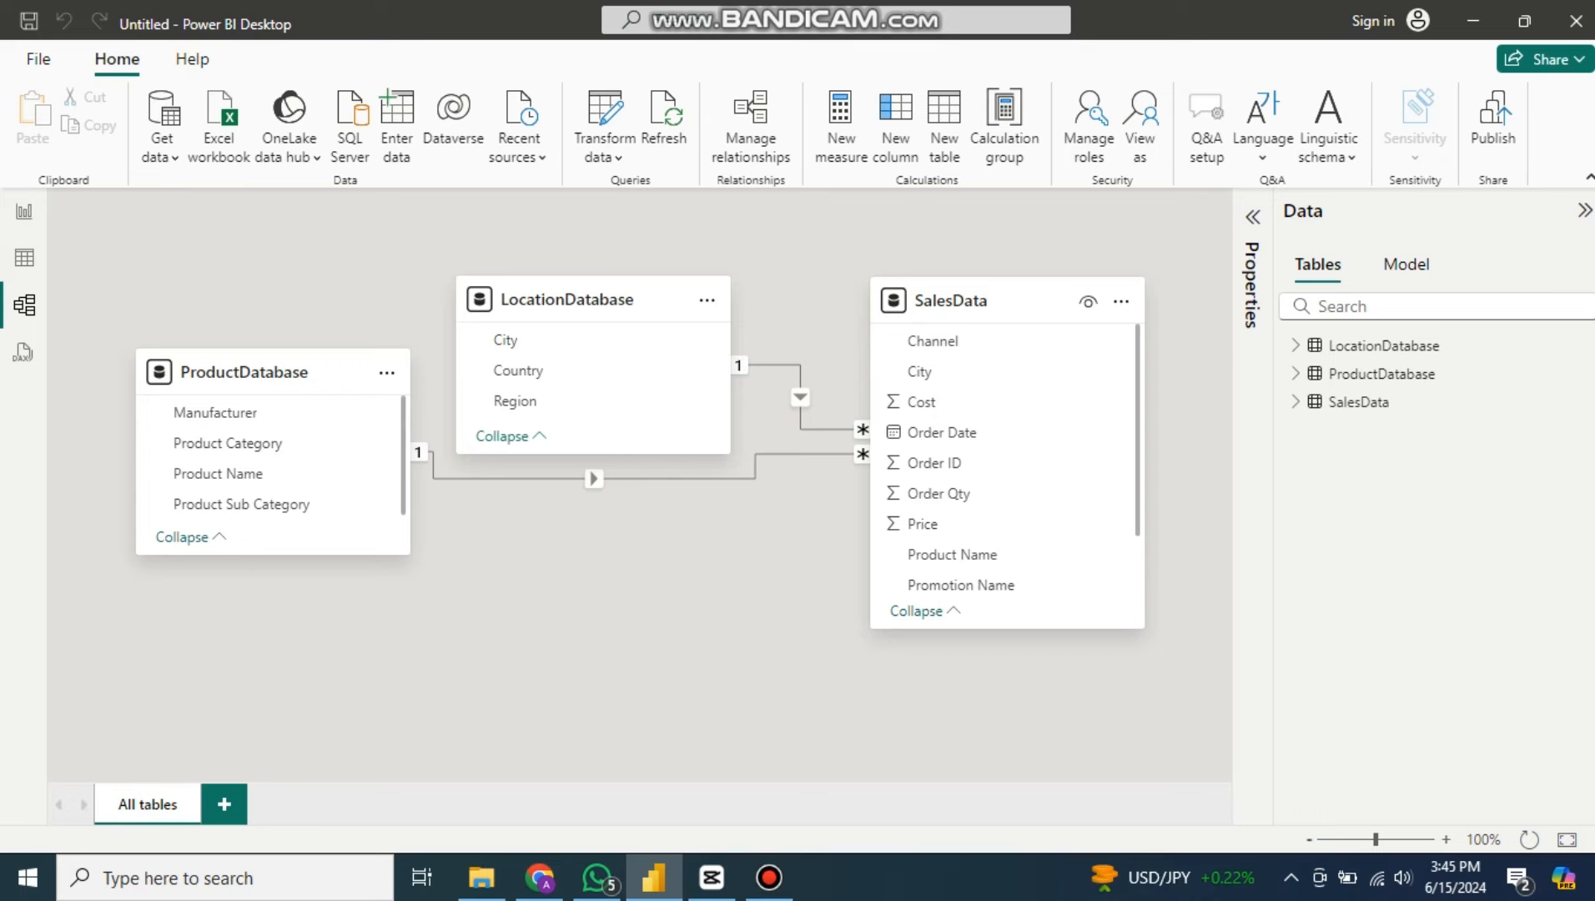
Step: Add a clustered column chart to the report with SalesData's Order Date on the X-axis, keeping only the Year and Month levels
left_click(24, 211)
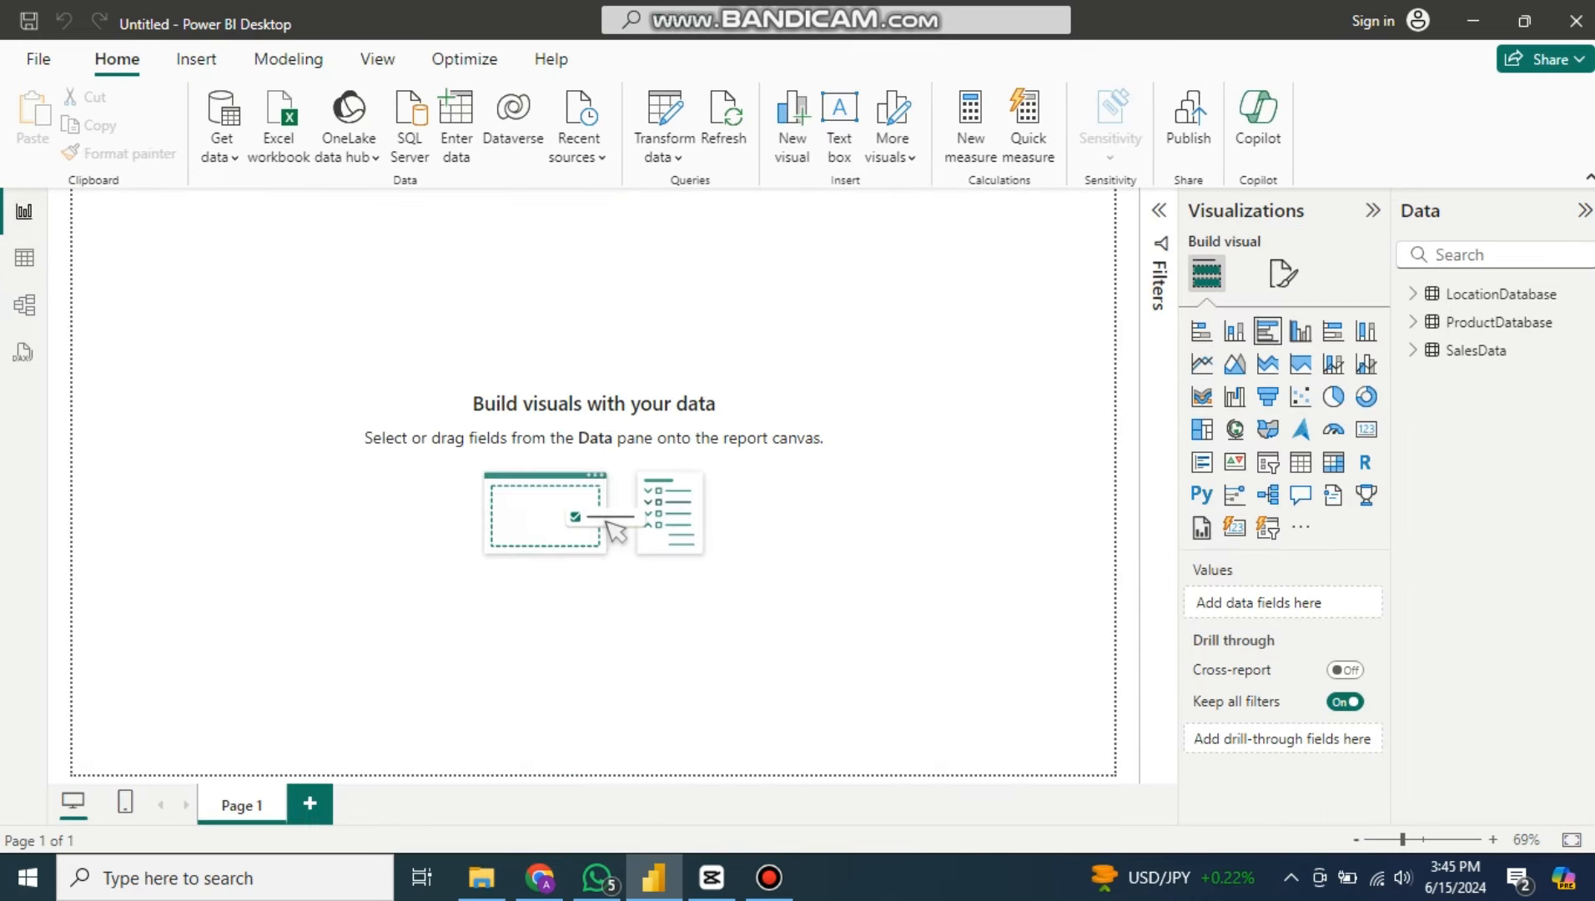
left_click(1300, 331)
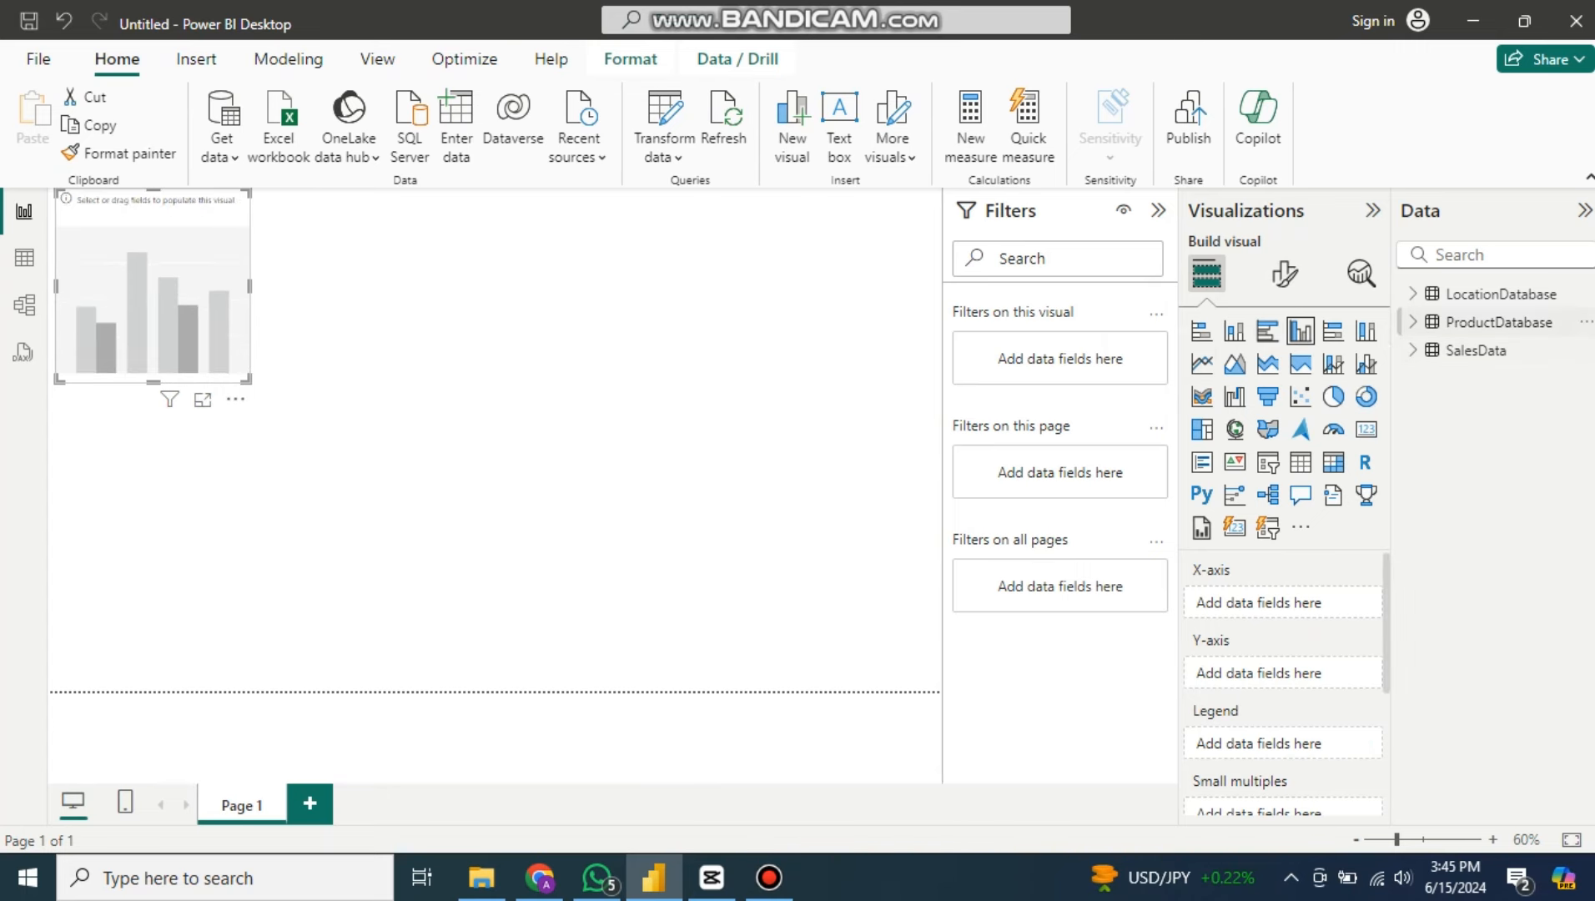
left_click(1475, 349)
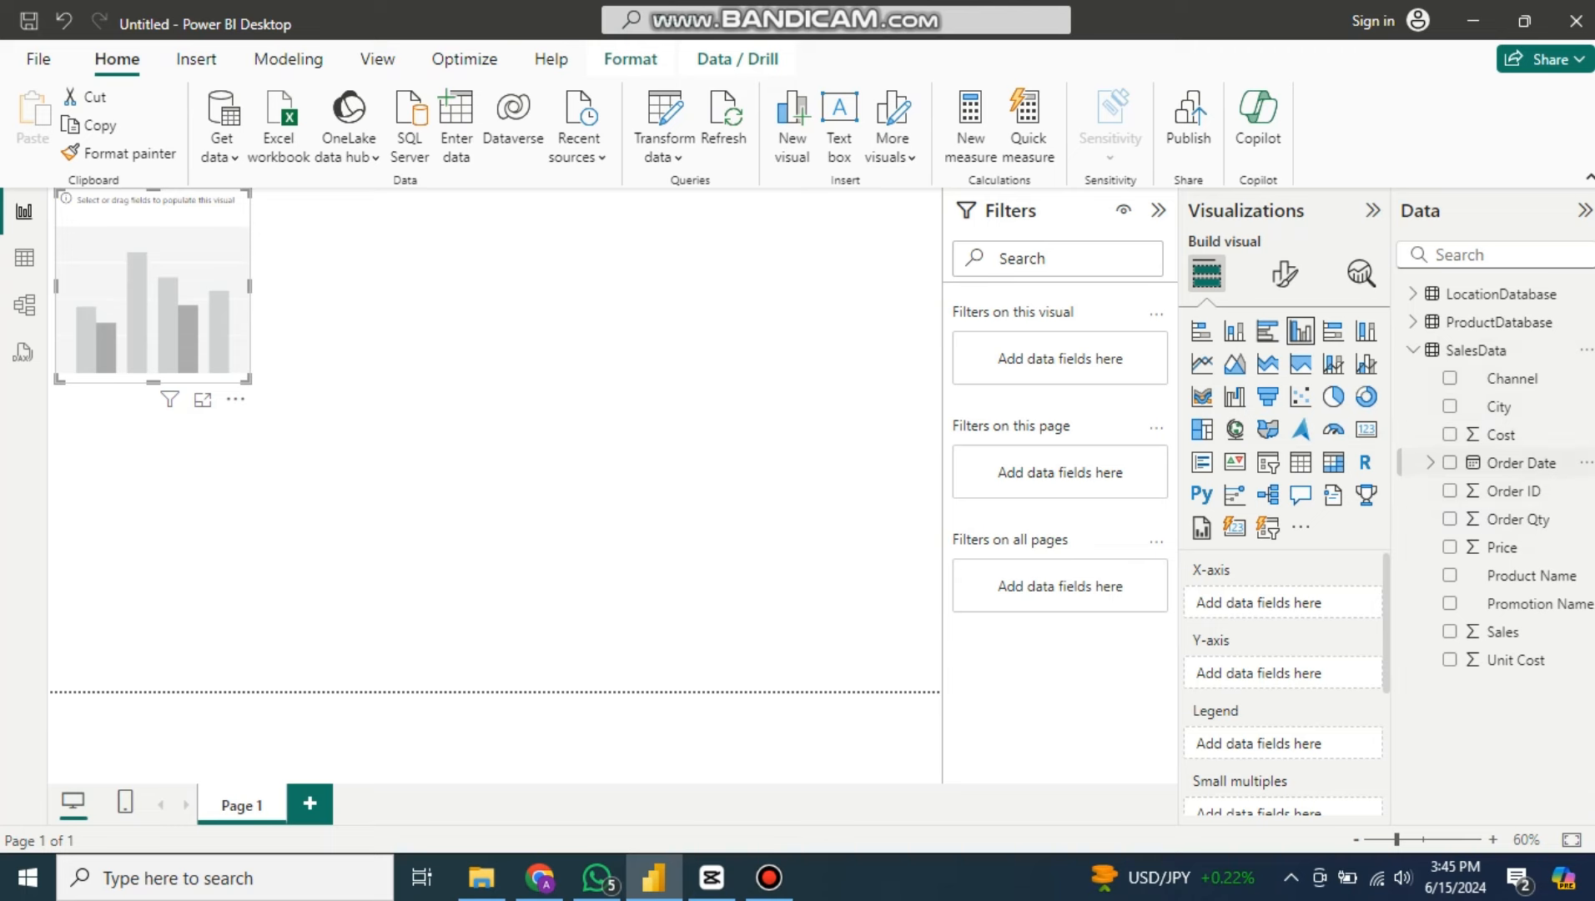
left_click(1430, 462)
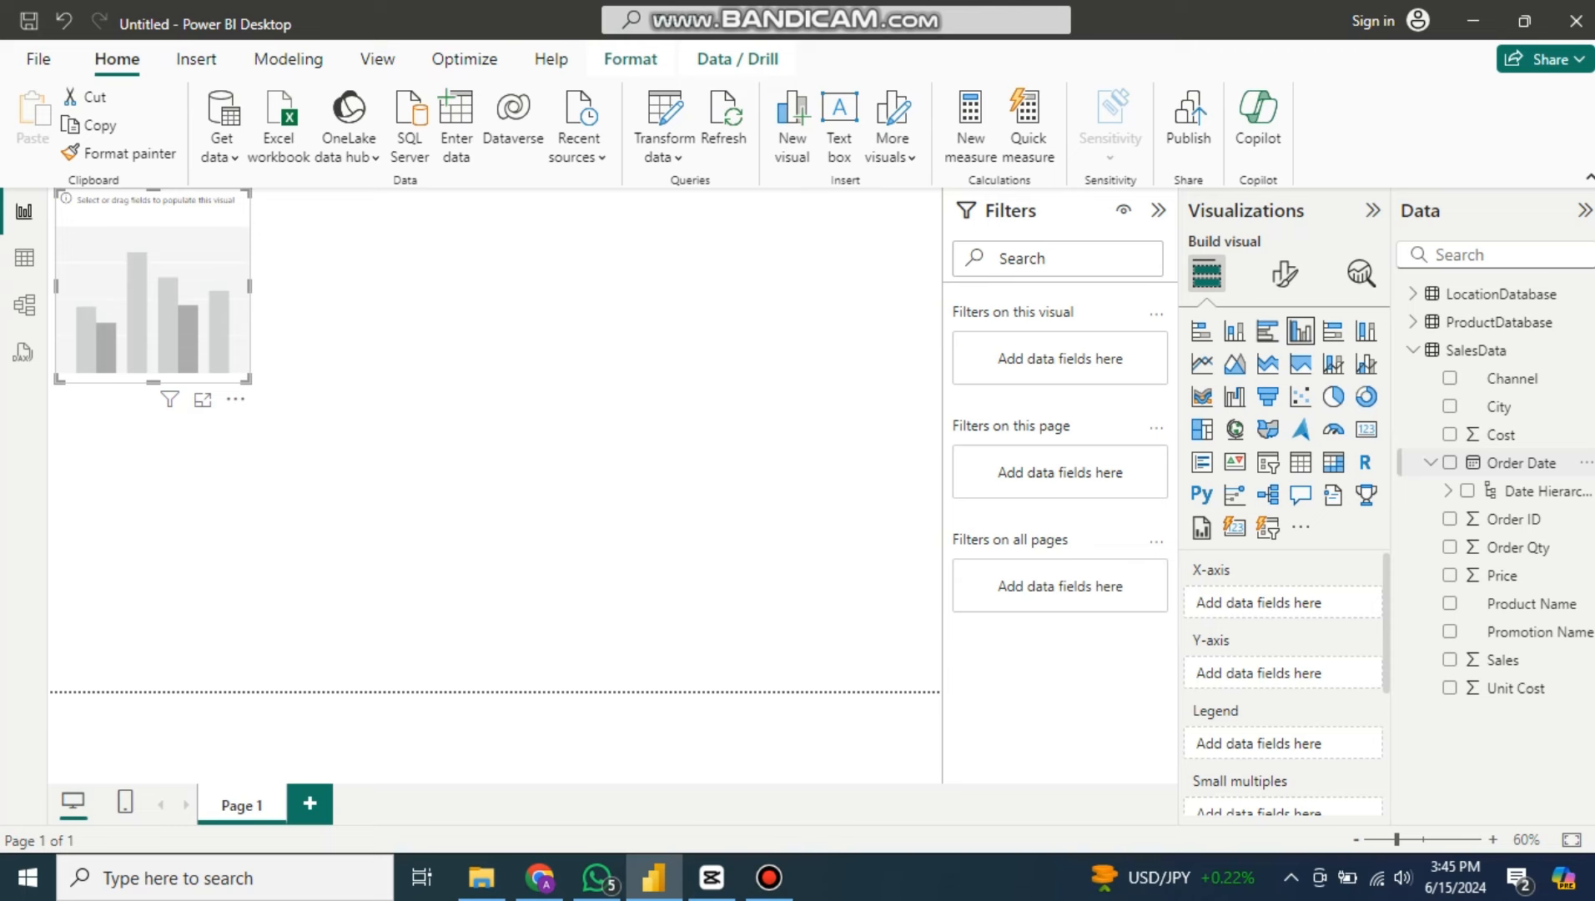
left_click(1450, 462)
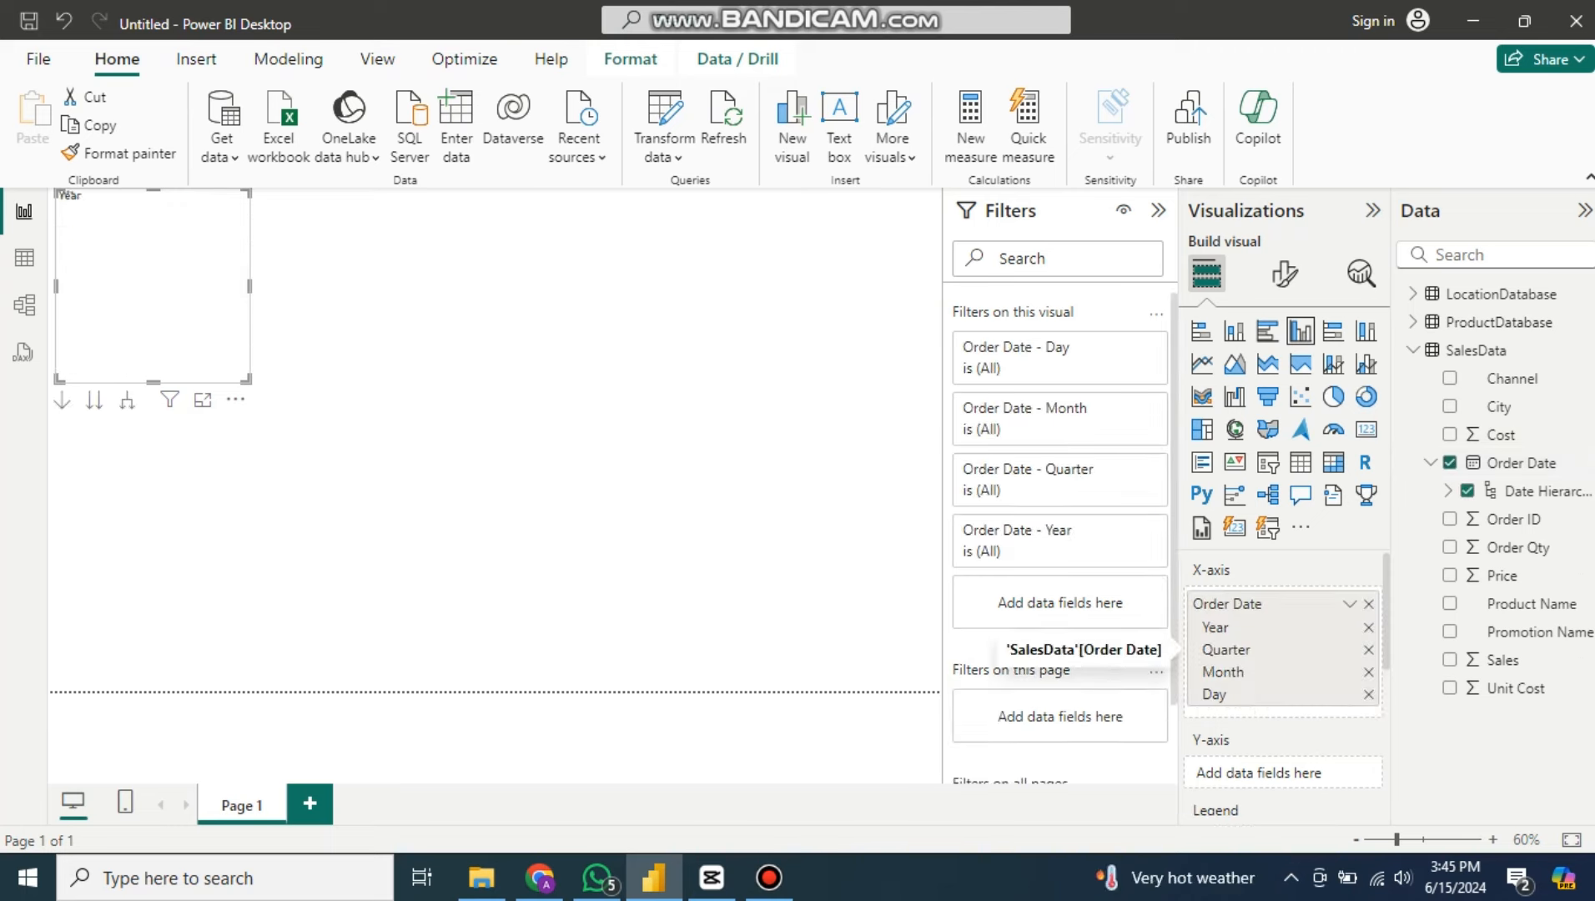
left_click(1368, 694)
left_click(1368, 649)
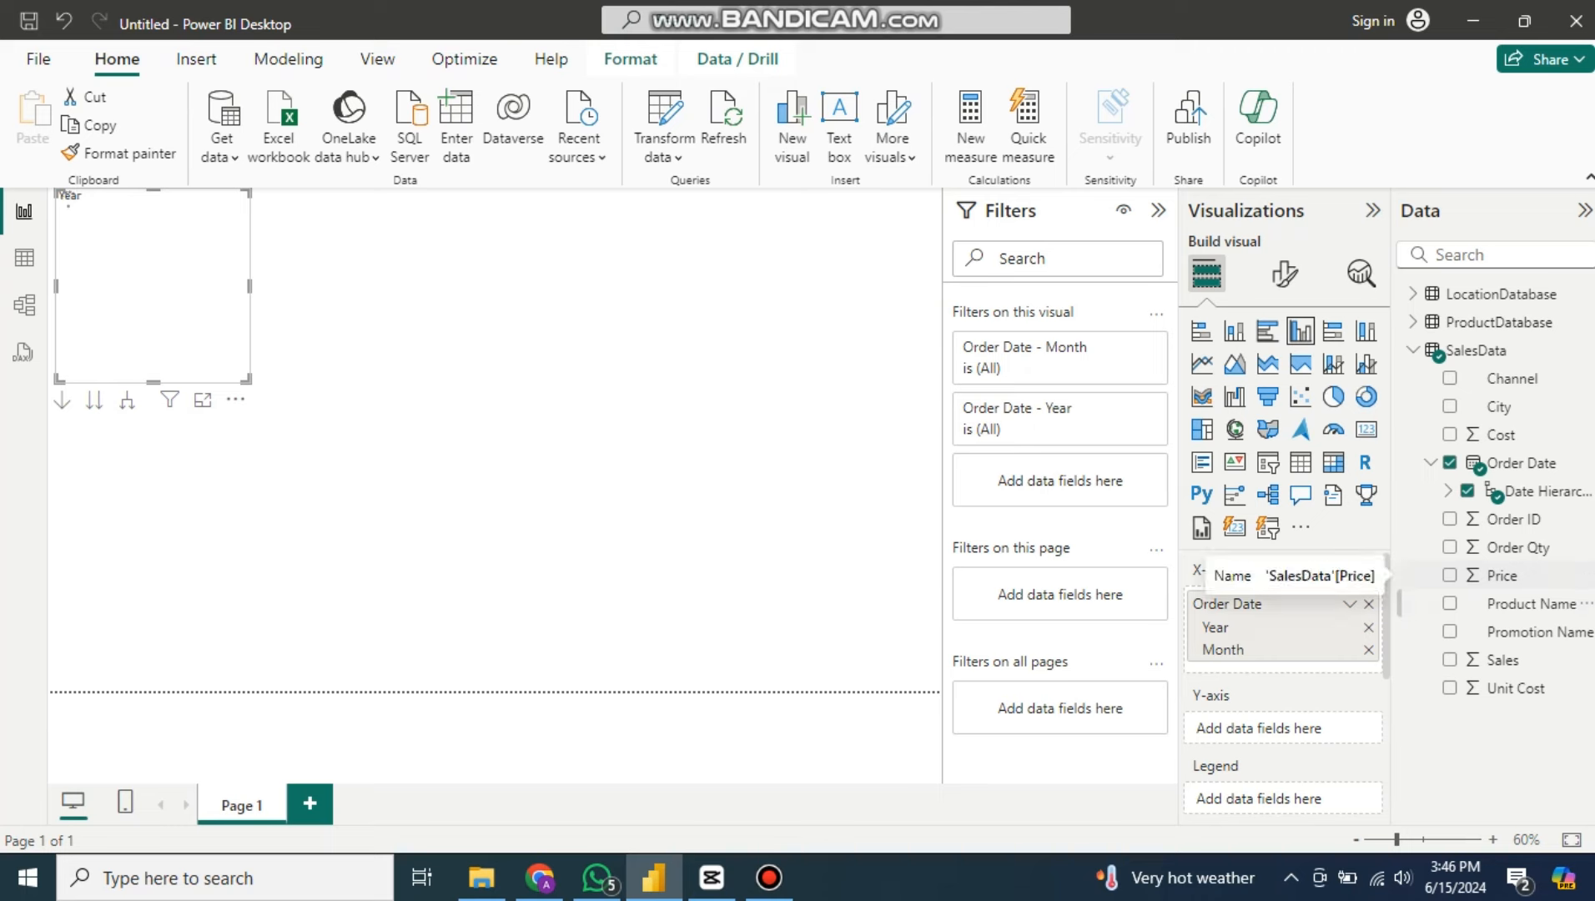
Step: Plot Sales on the chart's Y-axis and enlarge the chart to about 60% of the page's width and nearly its full height
left_click_drag(1502, 659, 1276, 733)
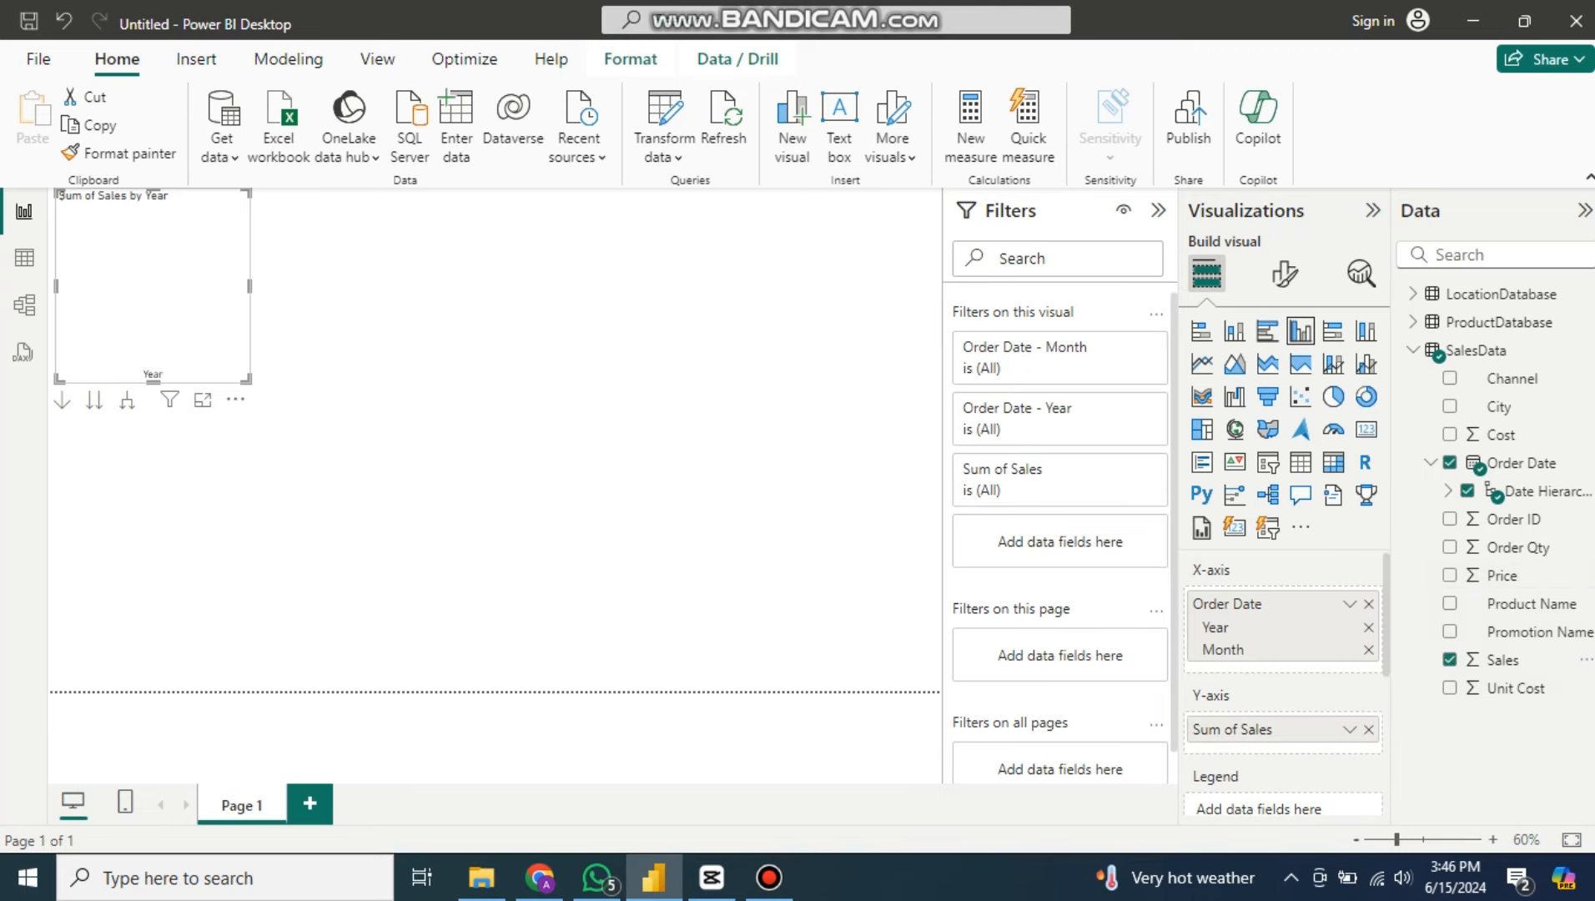
left_click_drag(248, 381, 602, 658)
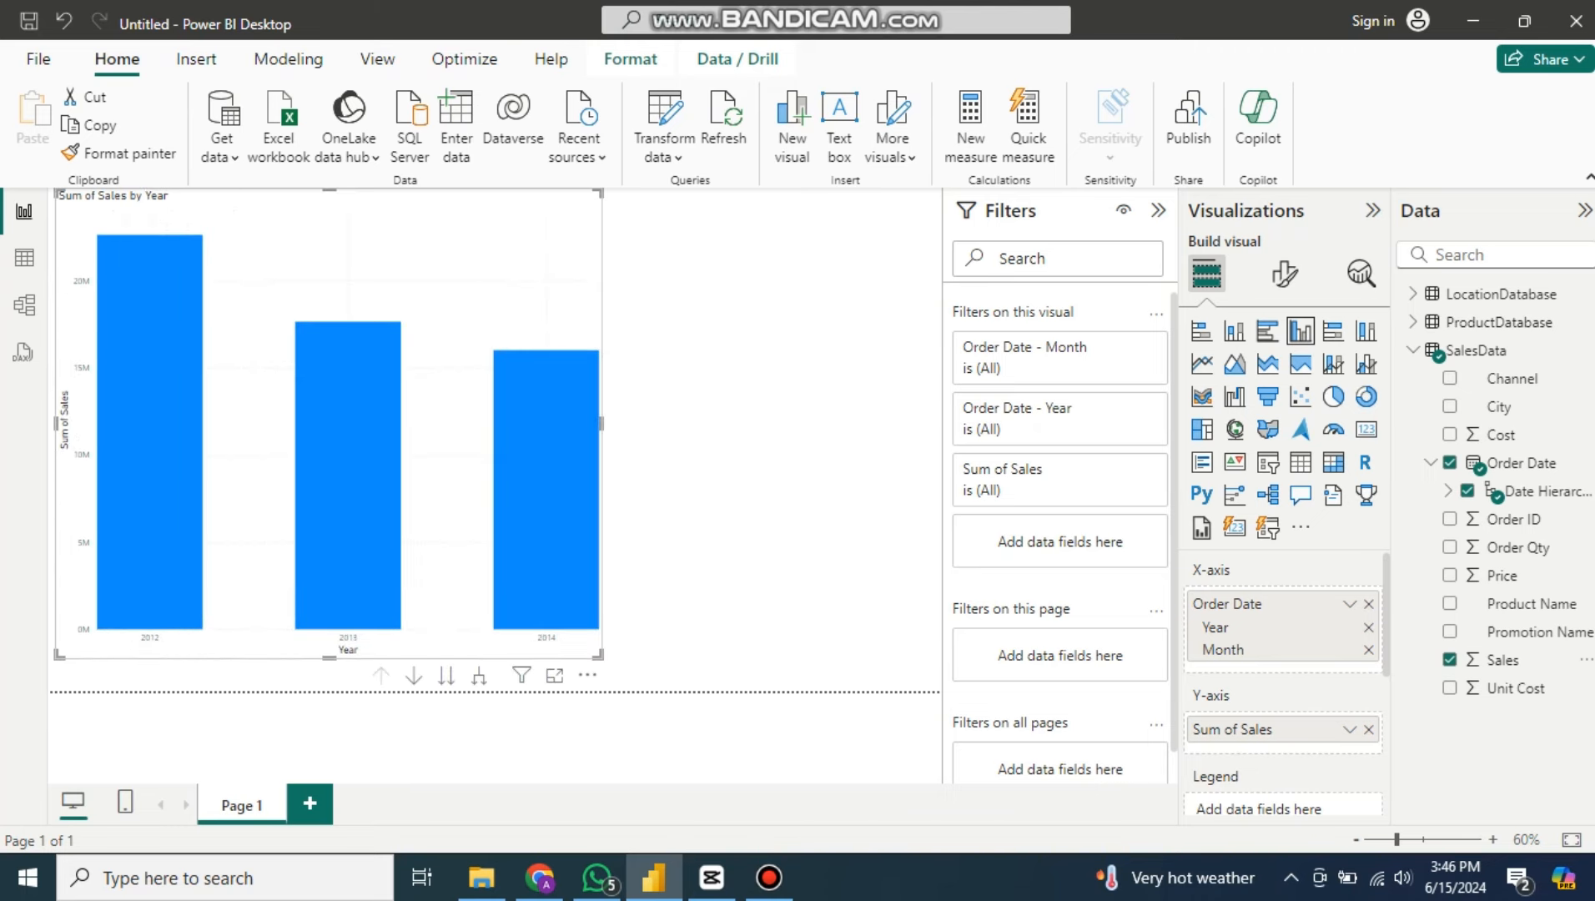
Step: Set the font size of the column chart's X-axis values to 21
left_click(1285, 272)
left_click(1226, 484)
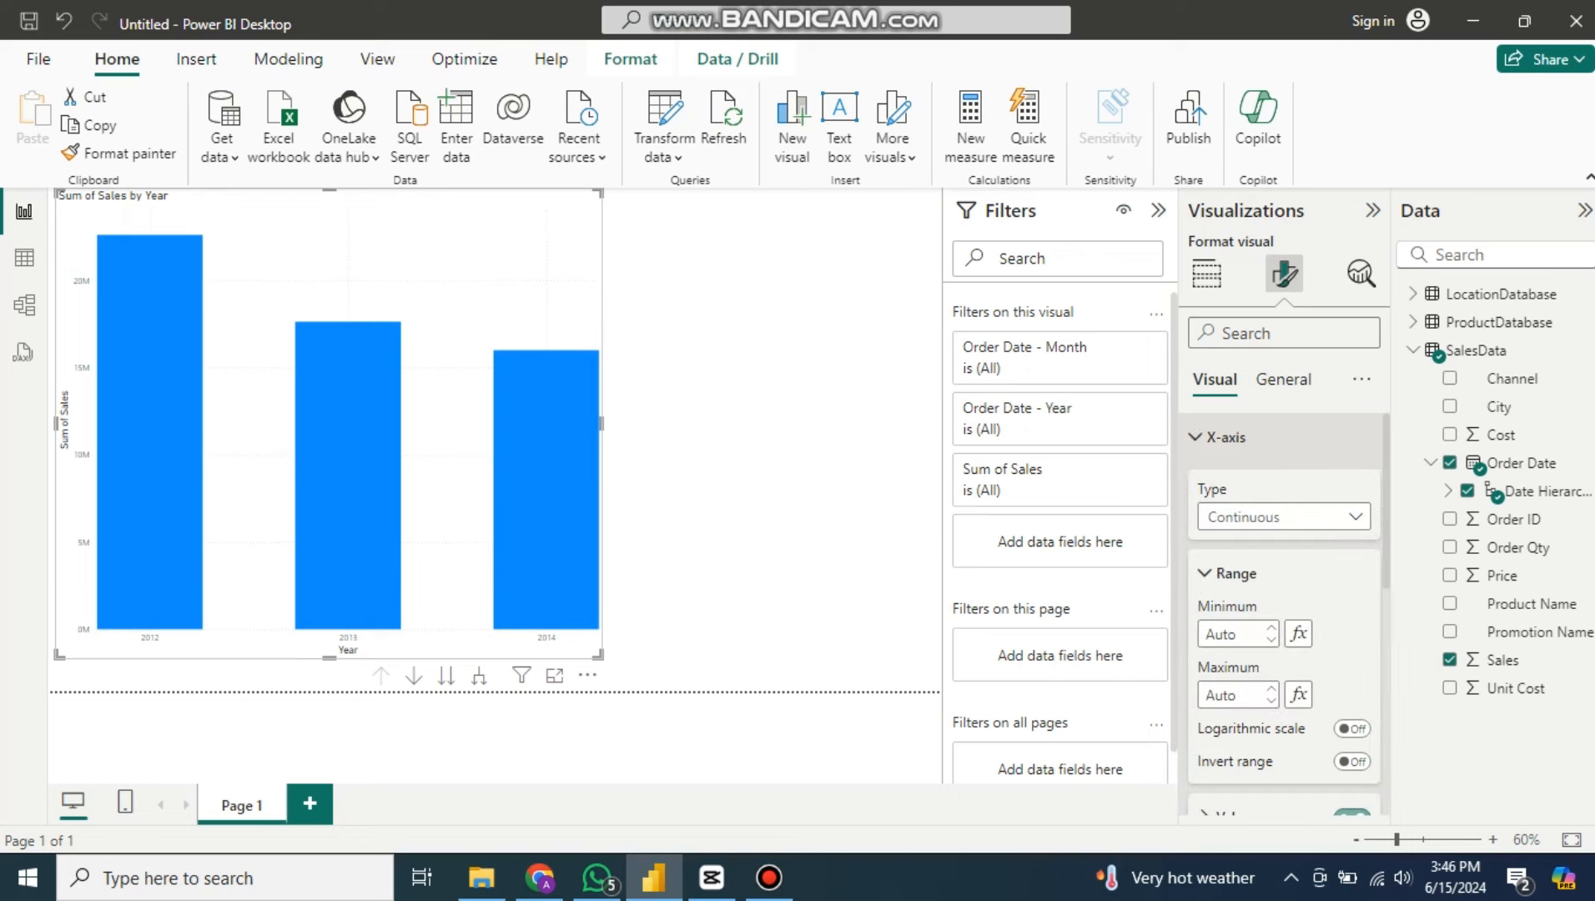
scroll(1285, 584, "down", 3)
scroll(1284, 609, "down", 1)
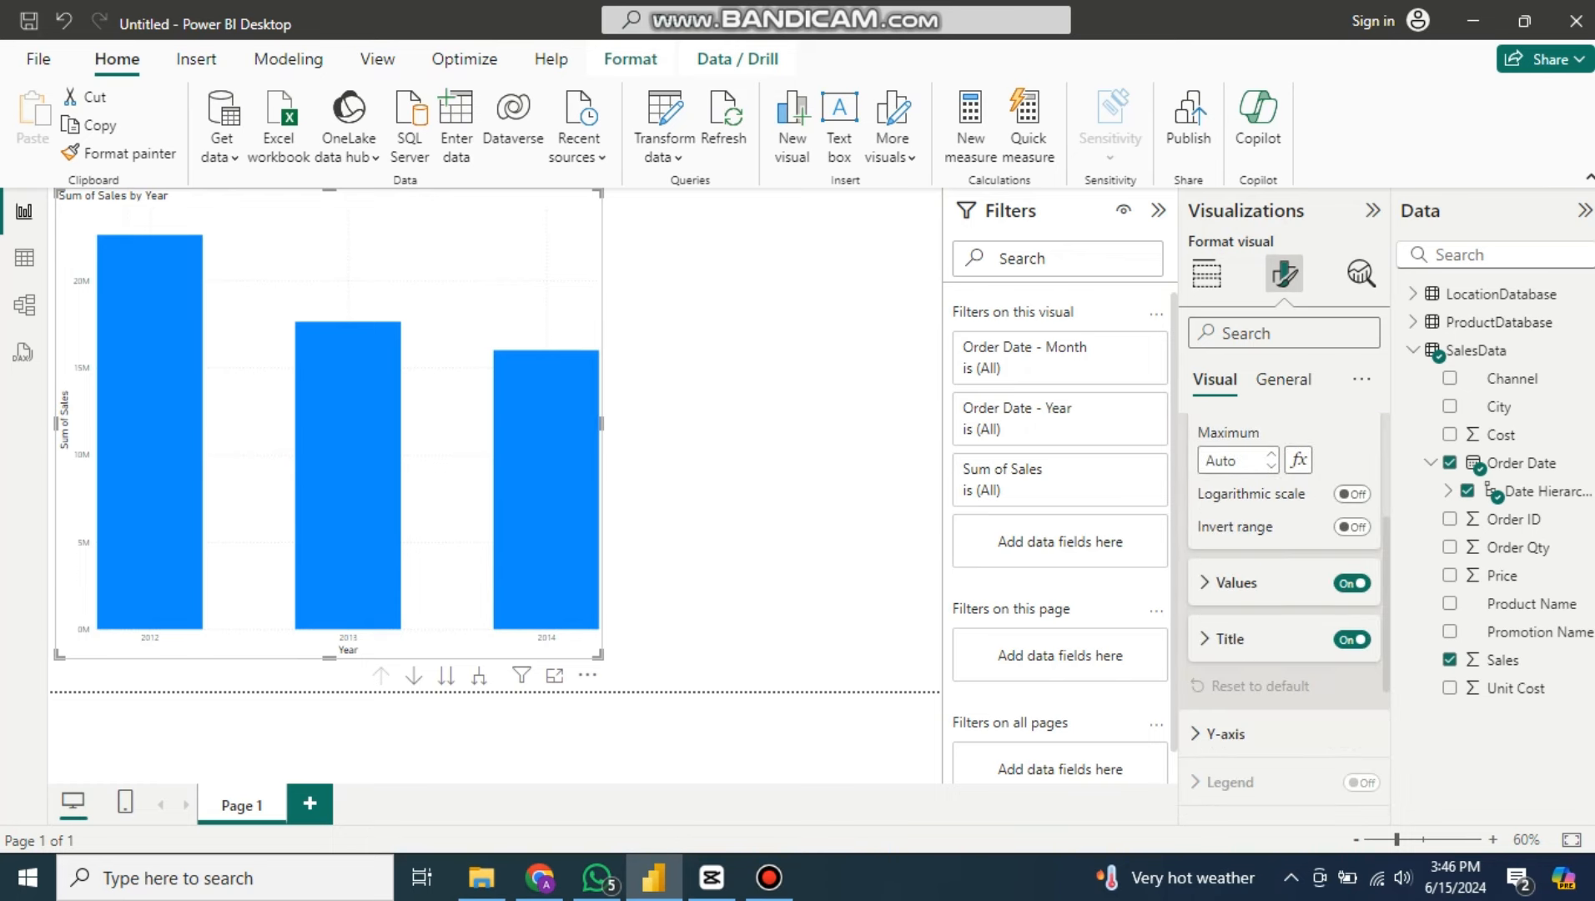
left_click(1235, 583)
left_click(1362, 637)
left_click(1362, 636)
left_click(1362, 637)
left_click(1363, 637)
left_click(1362, 637)
left_click(1362, 636)
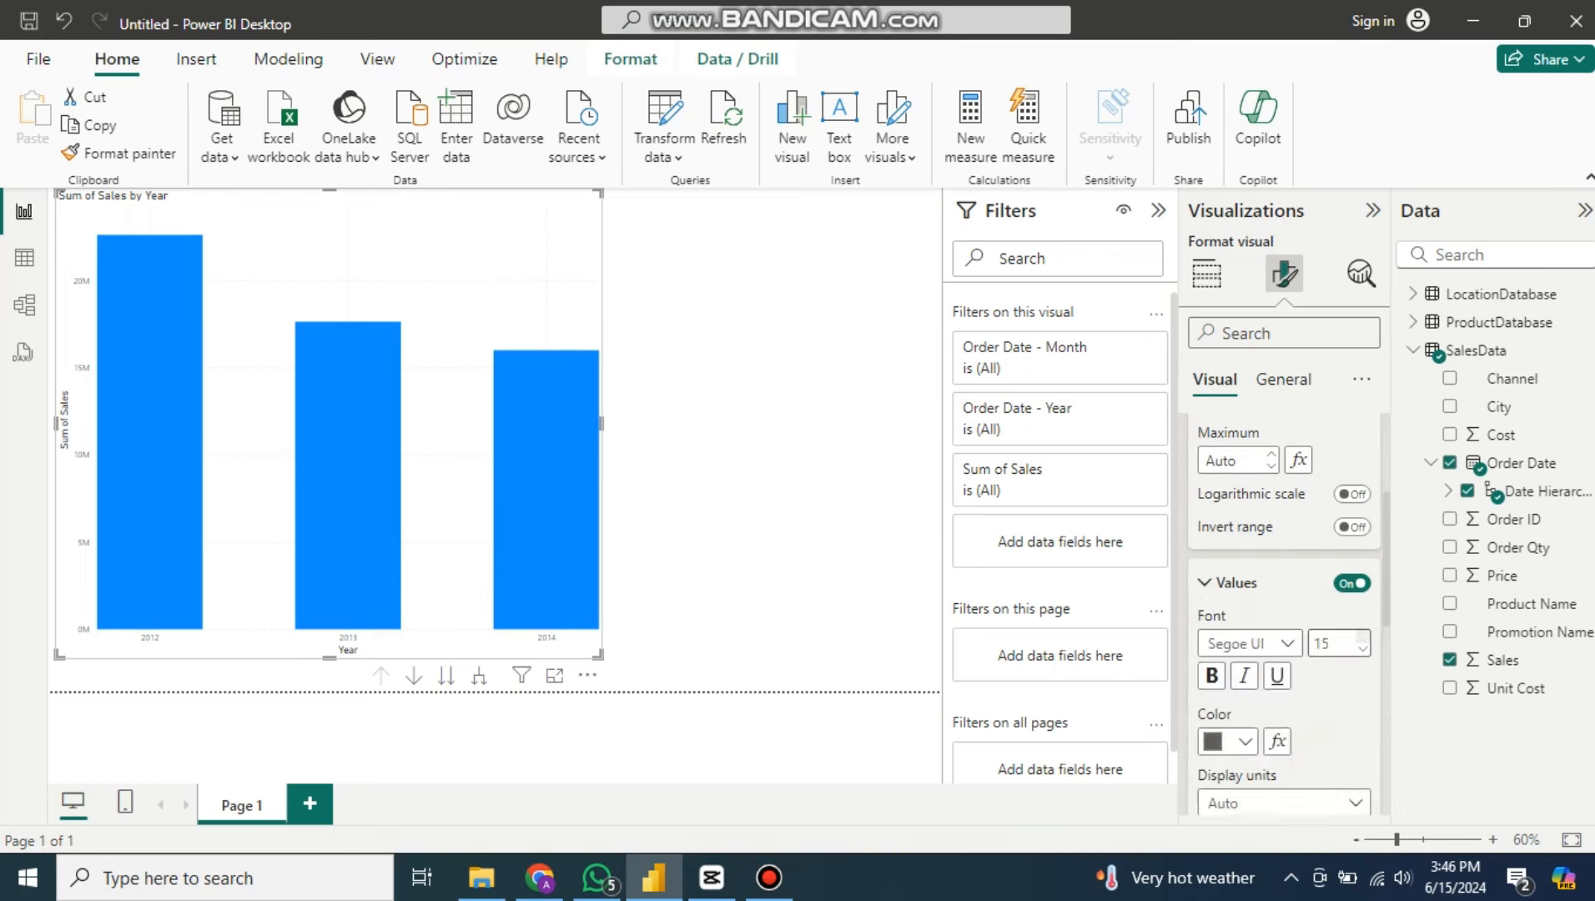
left_click(1362, 636)
left_click(1362, 636)
left_click(1362, 637)
left_click(1362, 636)
left_click(1362, 636)
left_click(1362, 636)
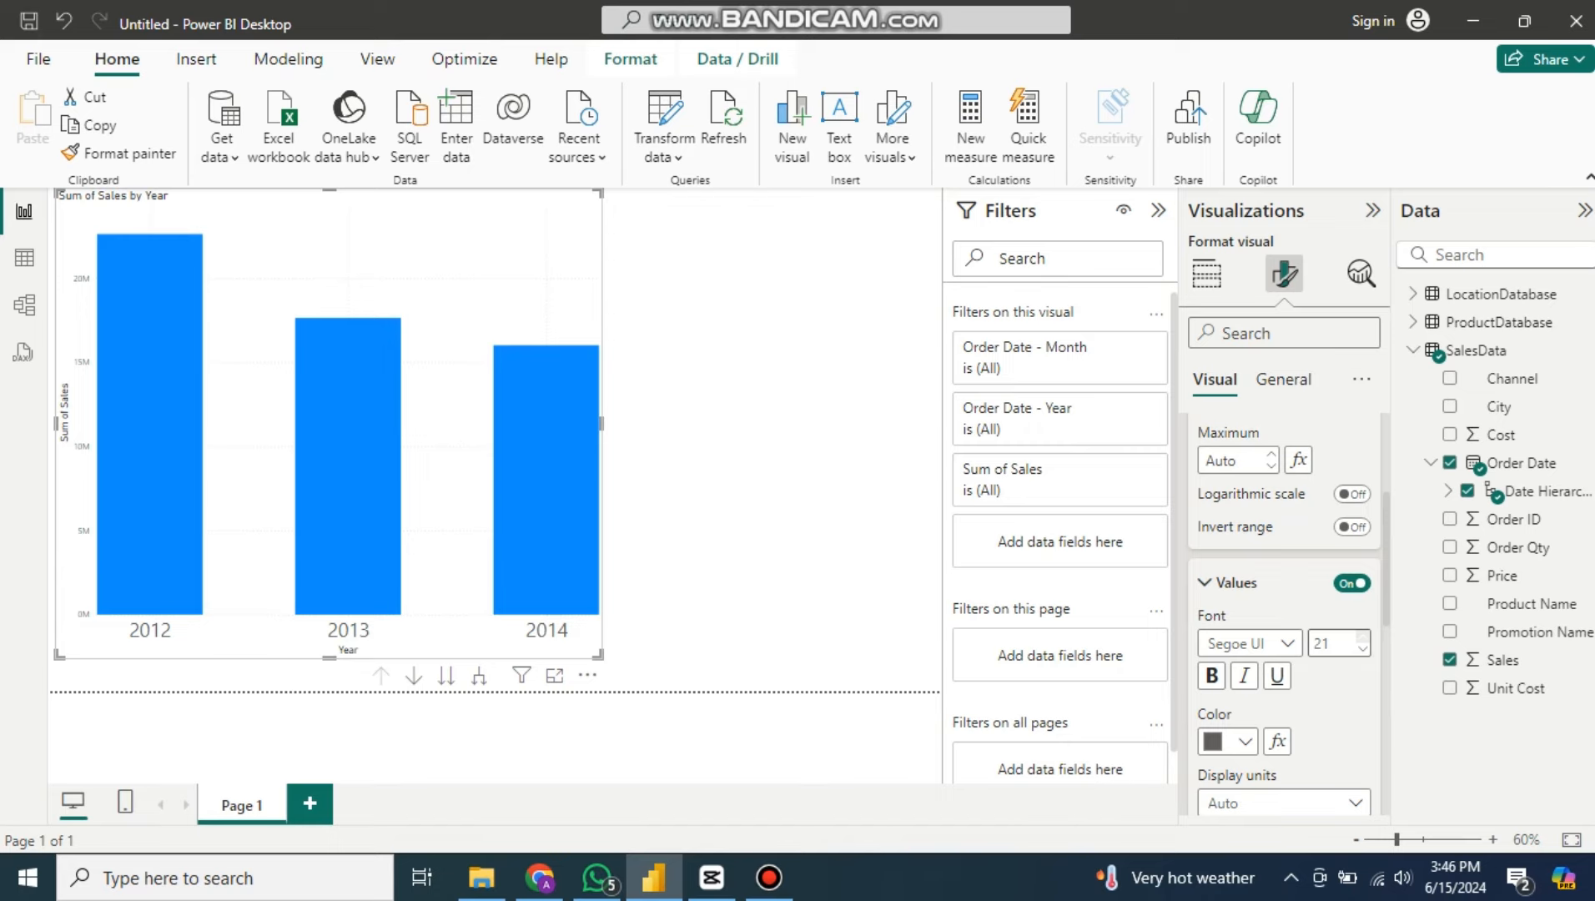
Step: Collapse the Filters pane, expand LocationDatabase's fields in place of SalesData's and deselect the chart
left_click(1158, 211)
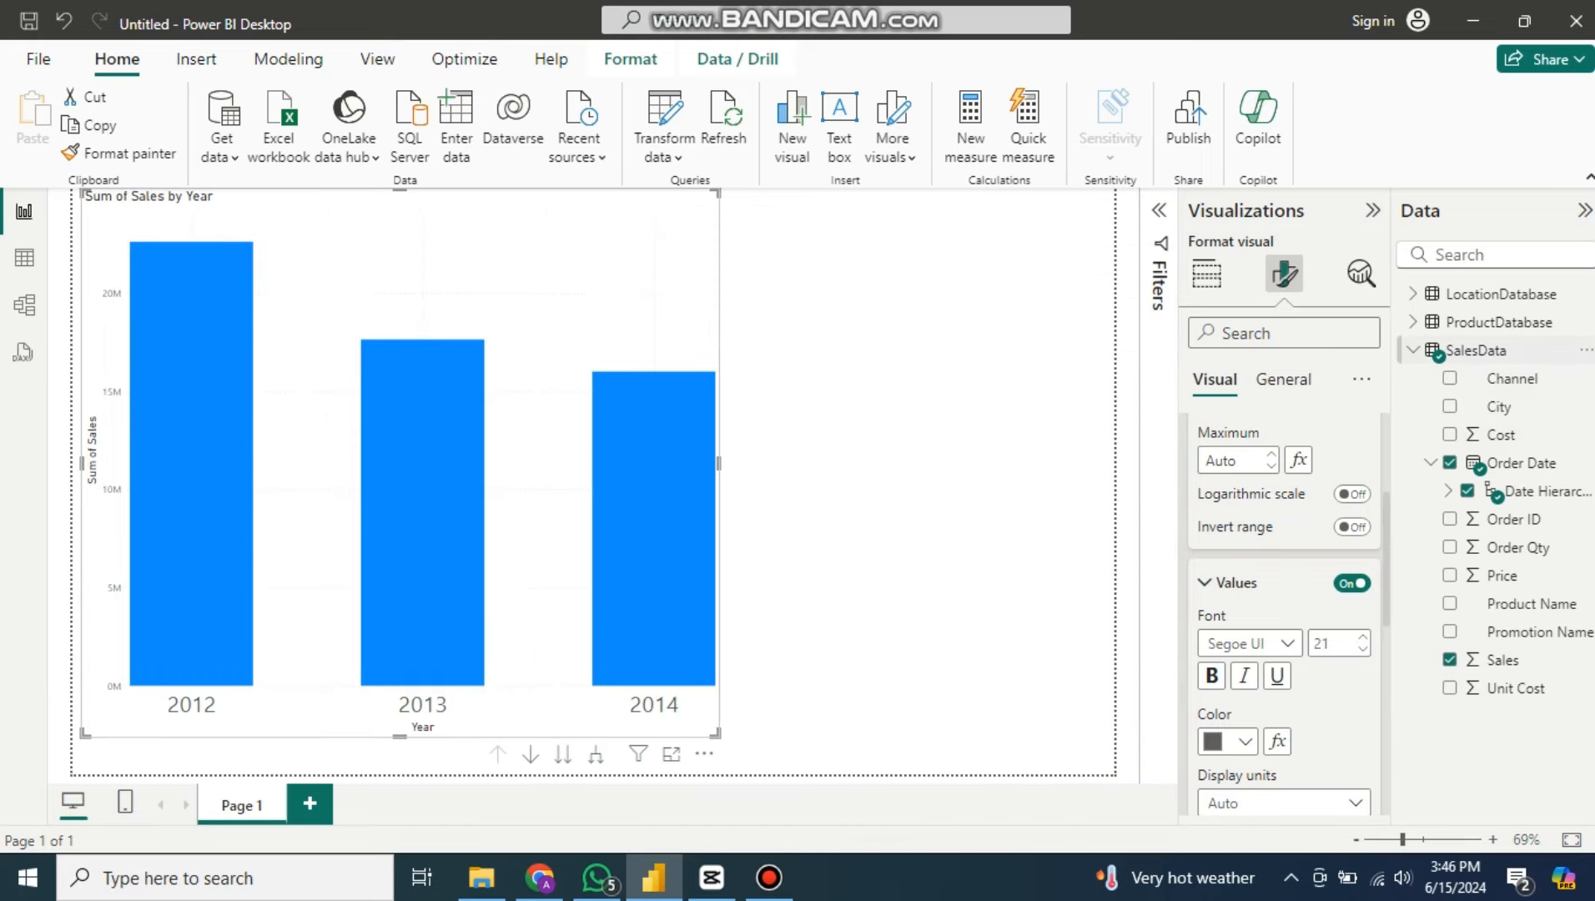
left_click(1413, 349)
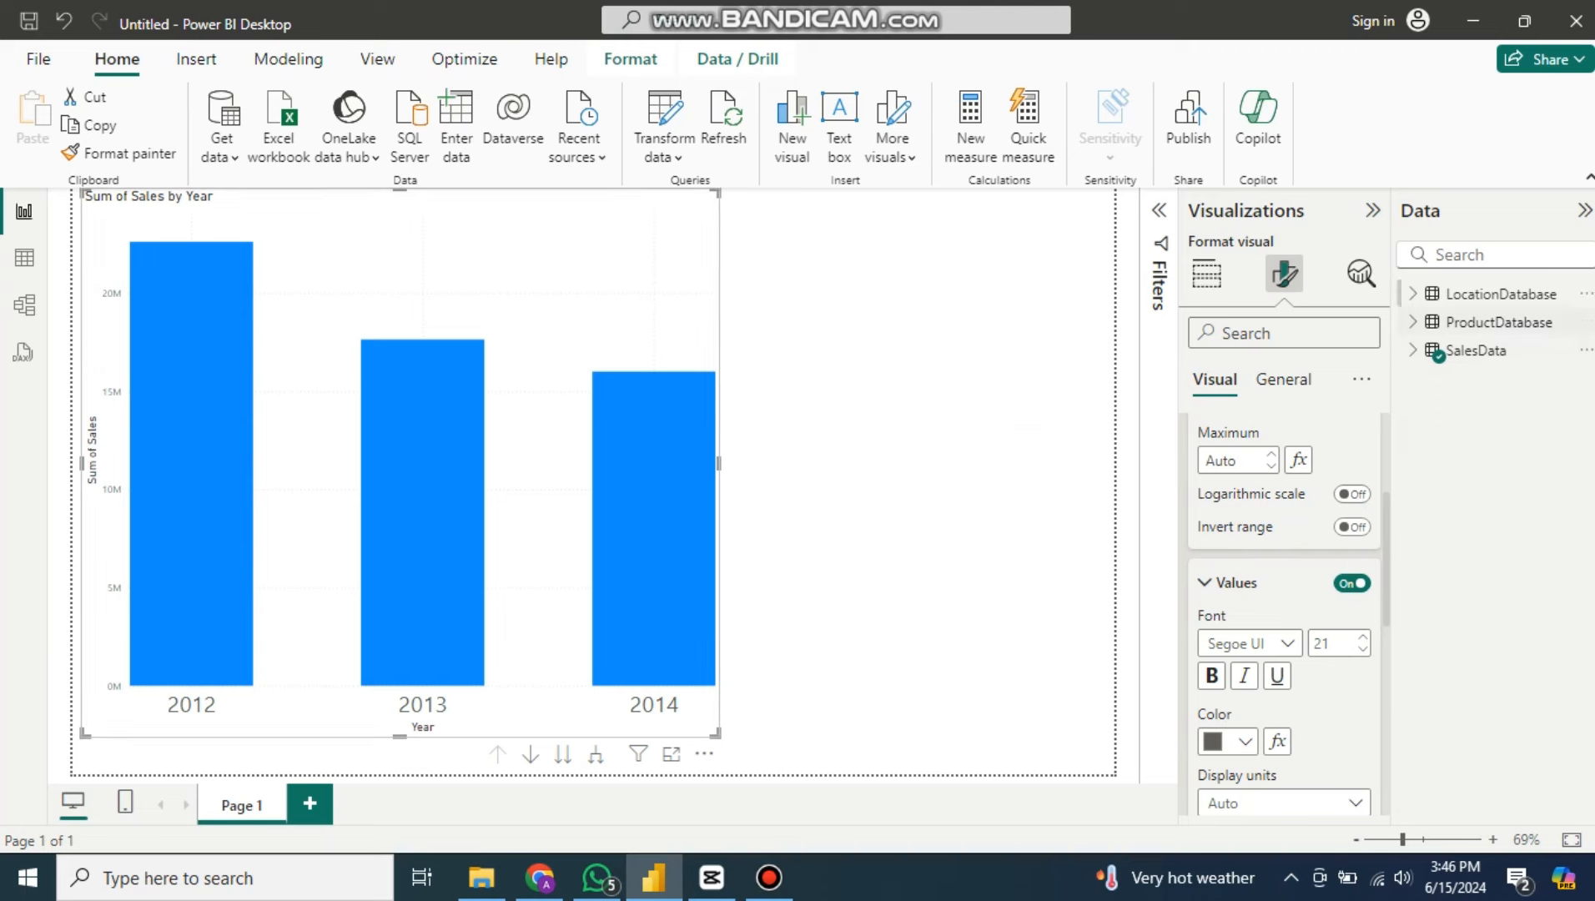
left_click(1413, 293)
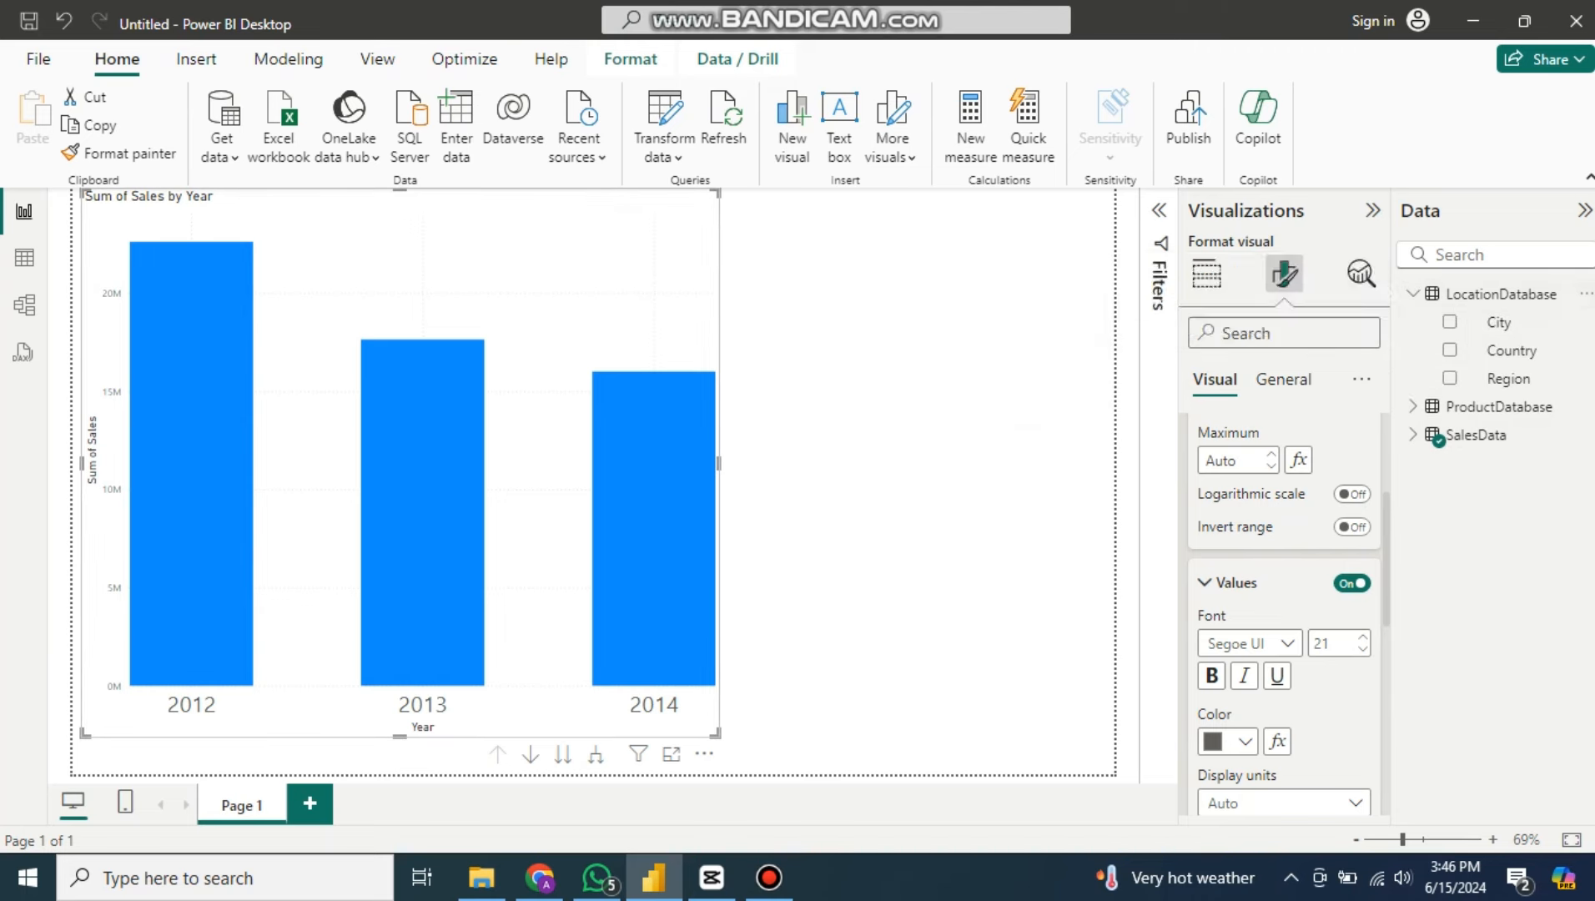
left_click(968, 350)
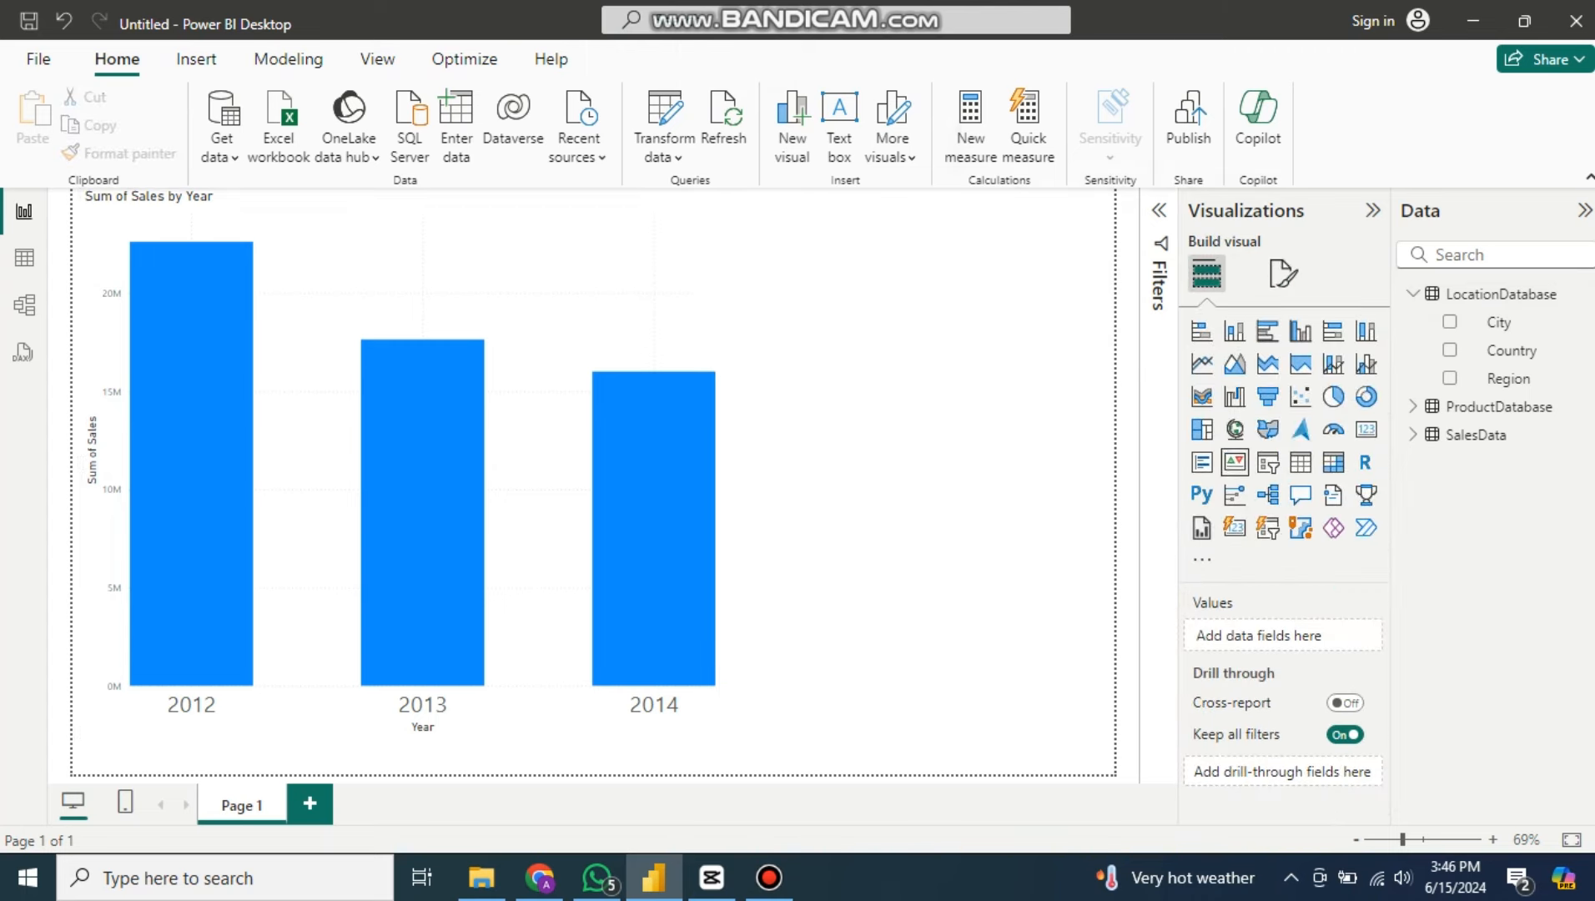
Step: Add a slicer to the report page that uses LocationDatabase's Region field
left_click(1267, 463)
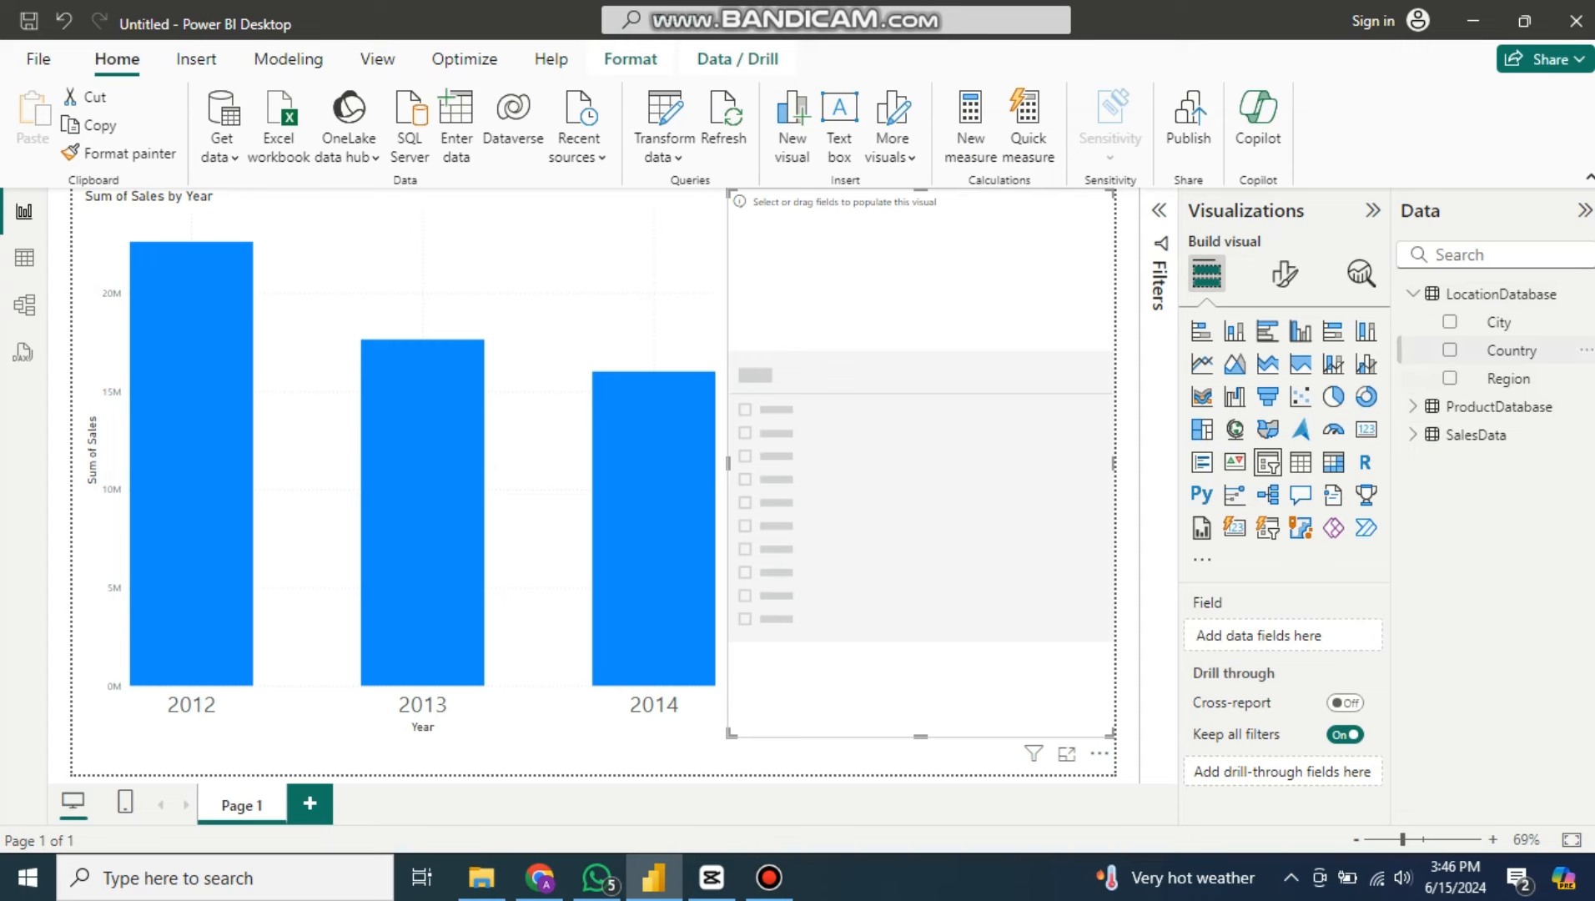
left_click_drag(1498, 322, 960, 476)
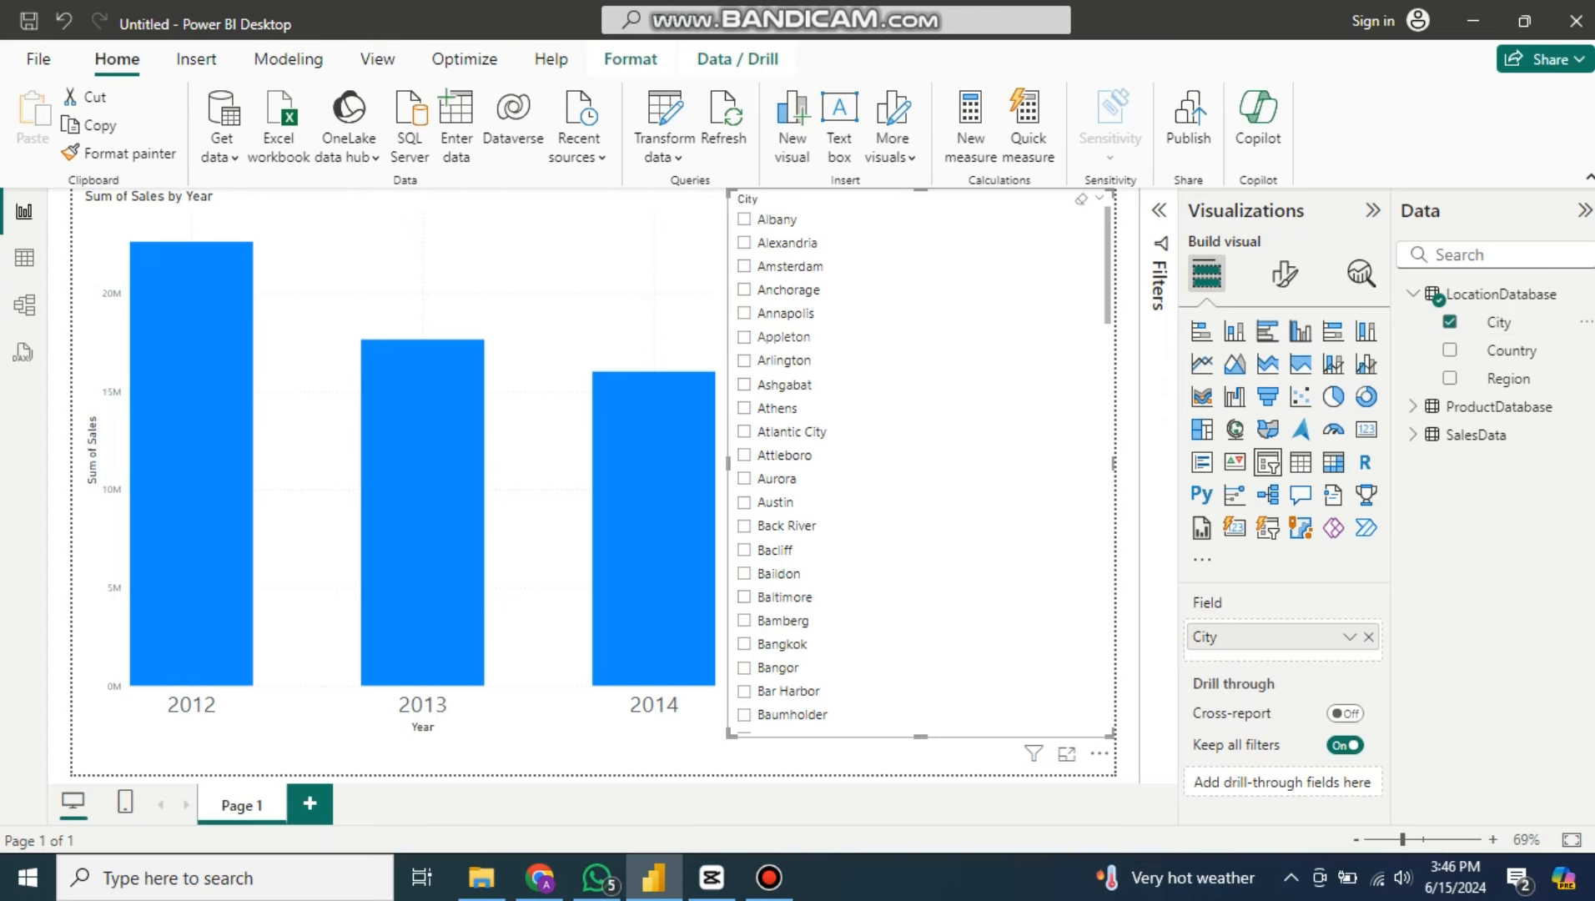
left_click_drag(1205, 636, 1001, 655)
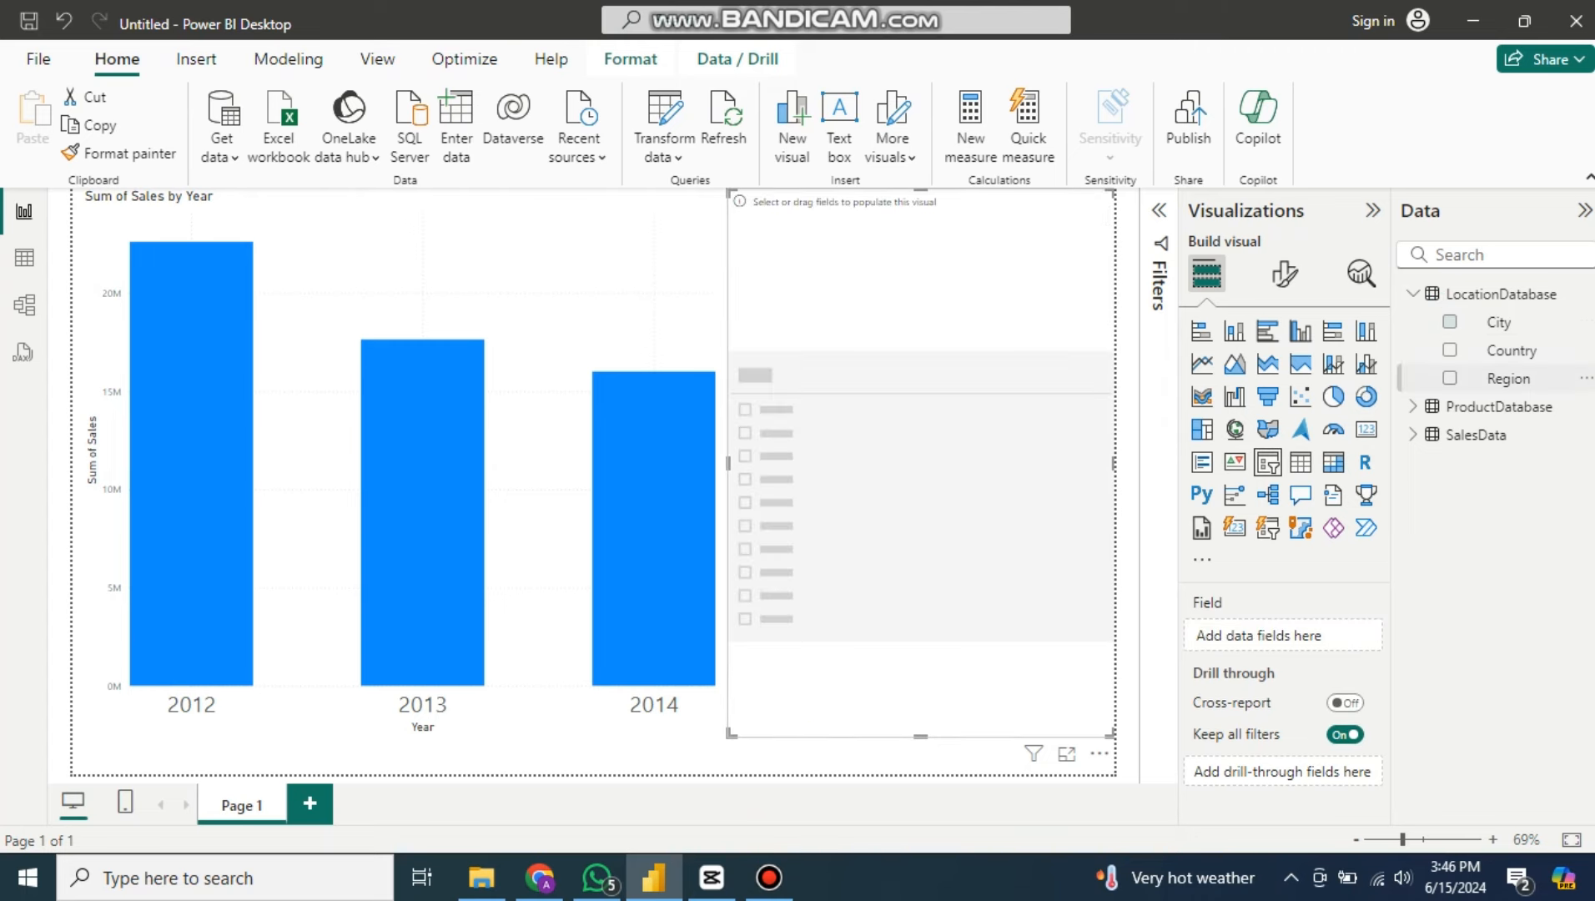
left_click(1450, 378)
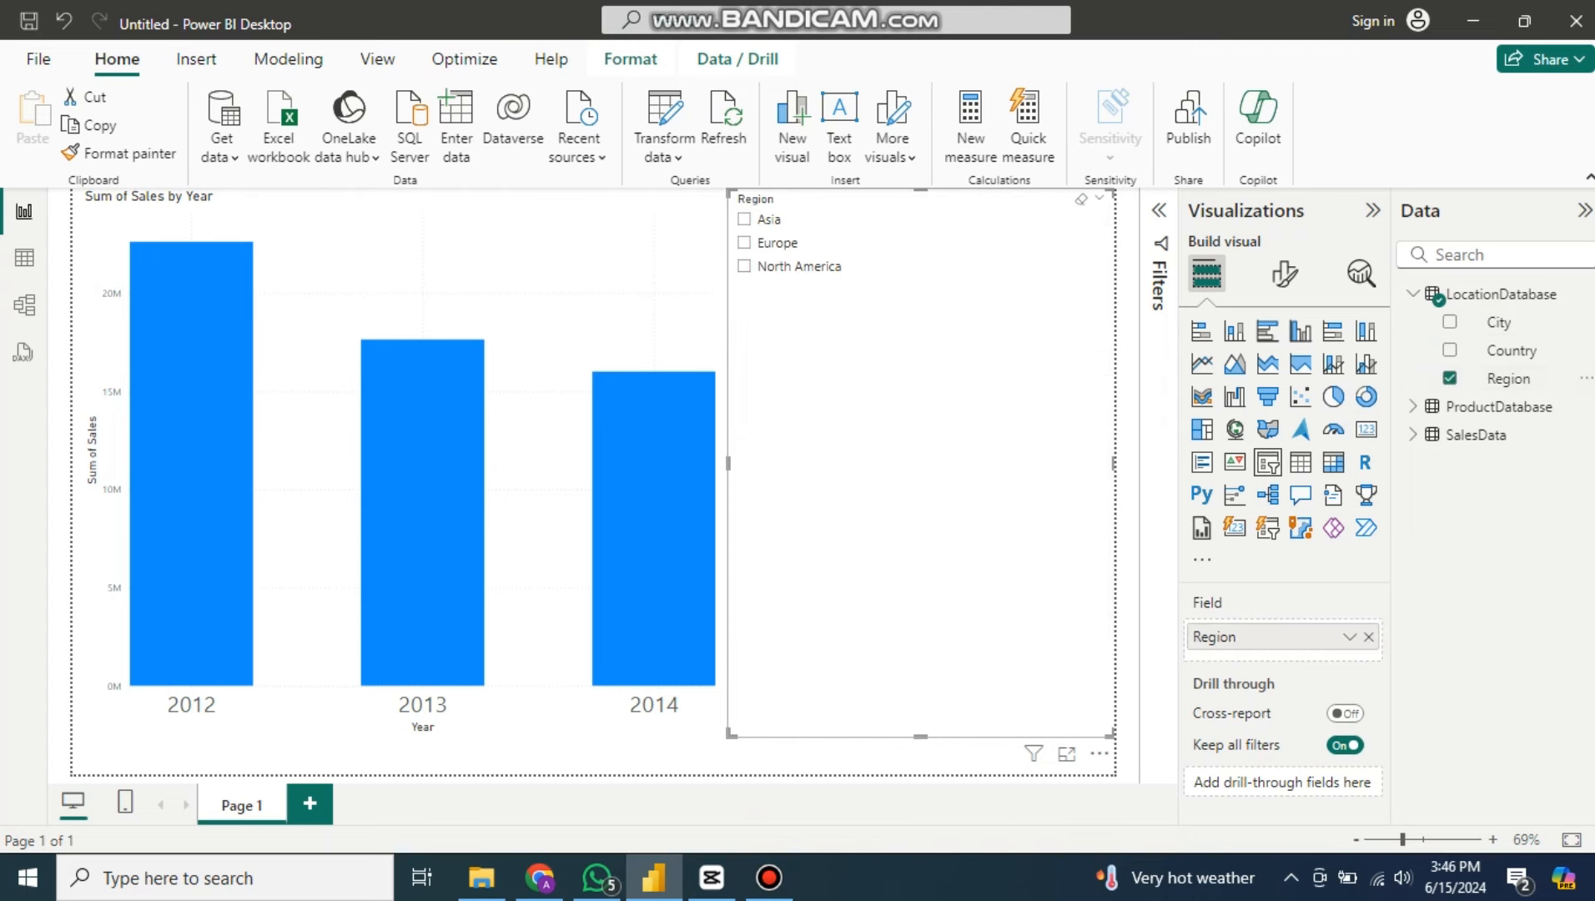
Step: Set the font size of the Region slicer's values to 23
left_click(1285, 274)
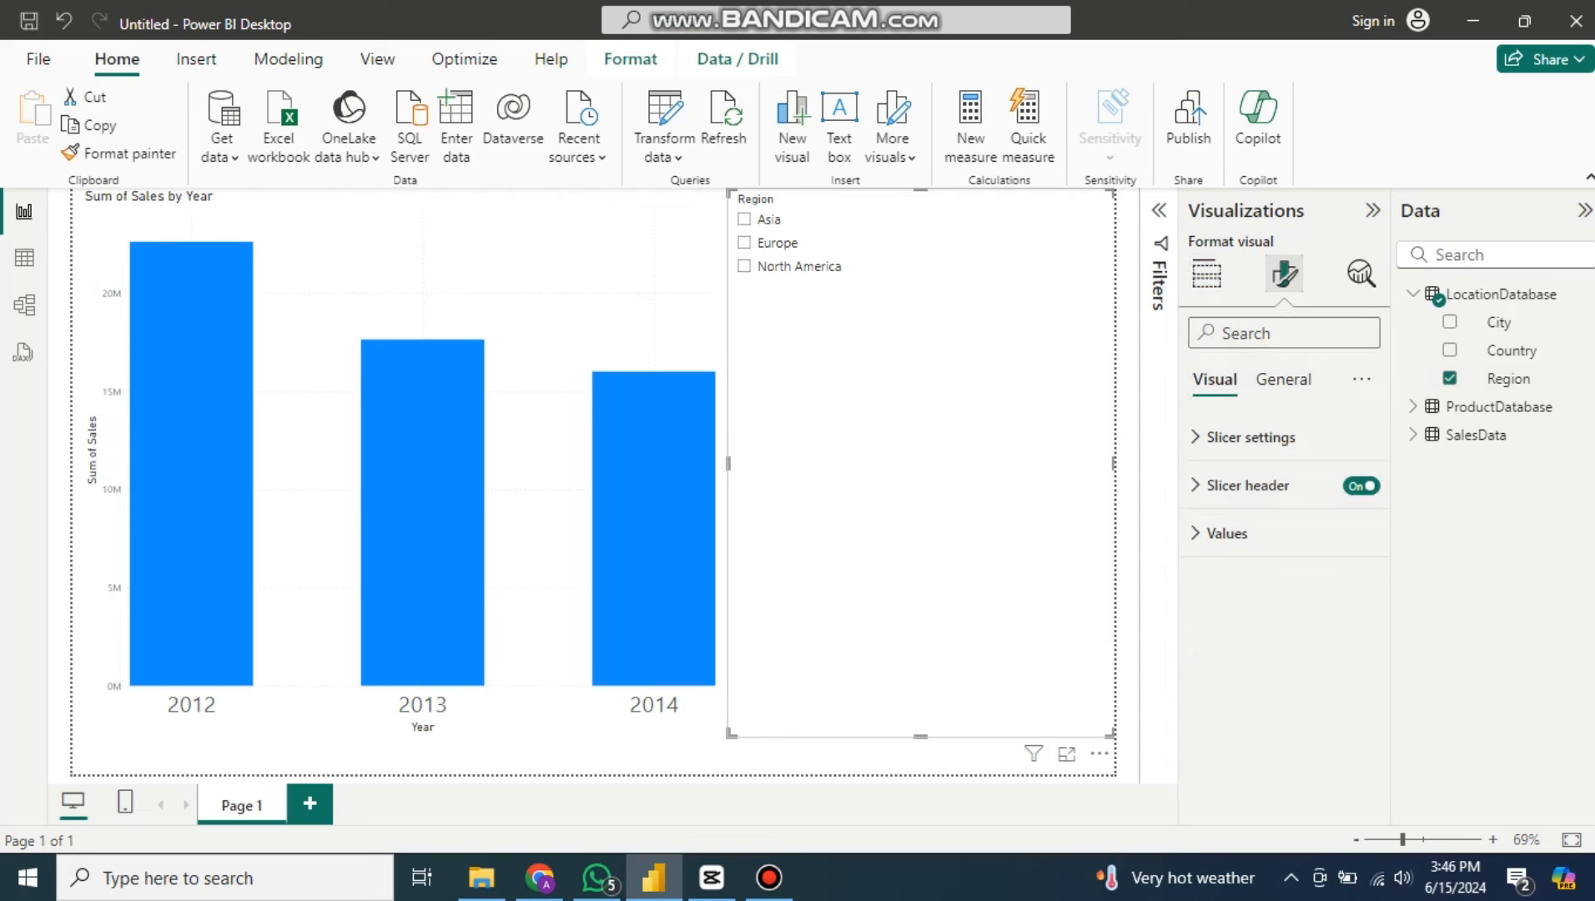
left_click(1250, 437)
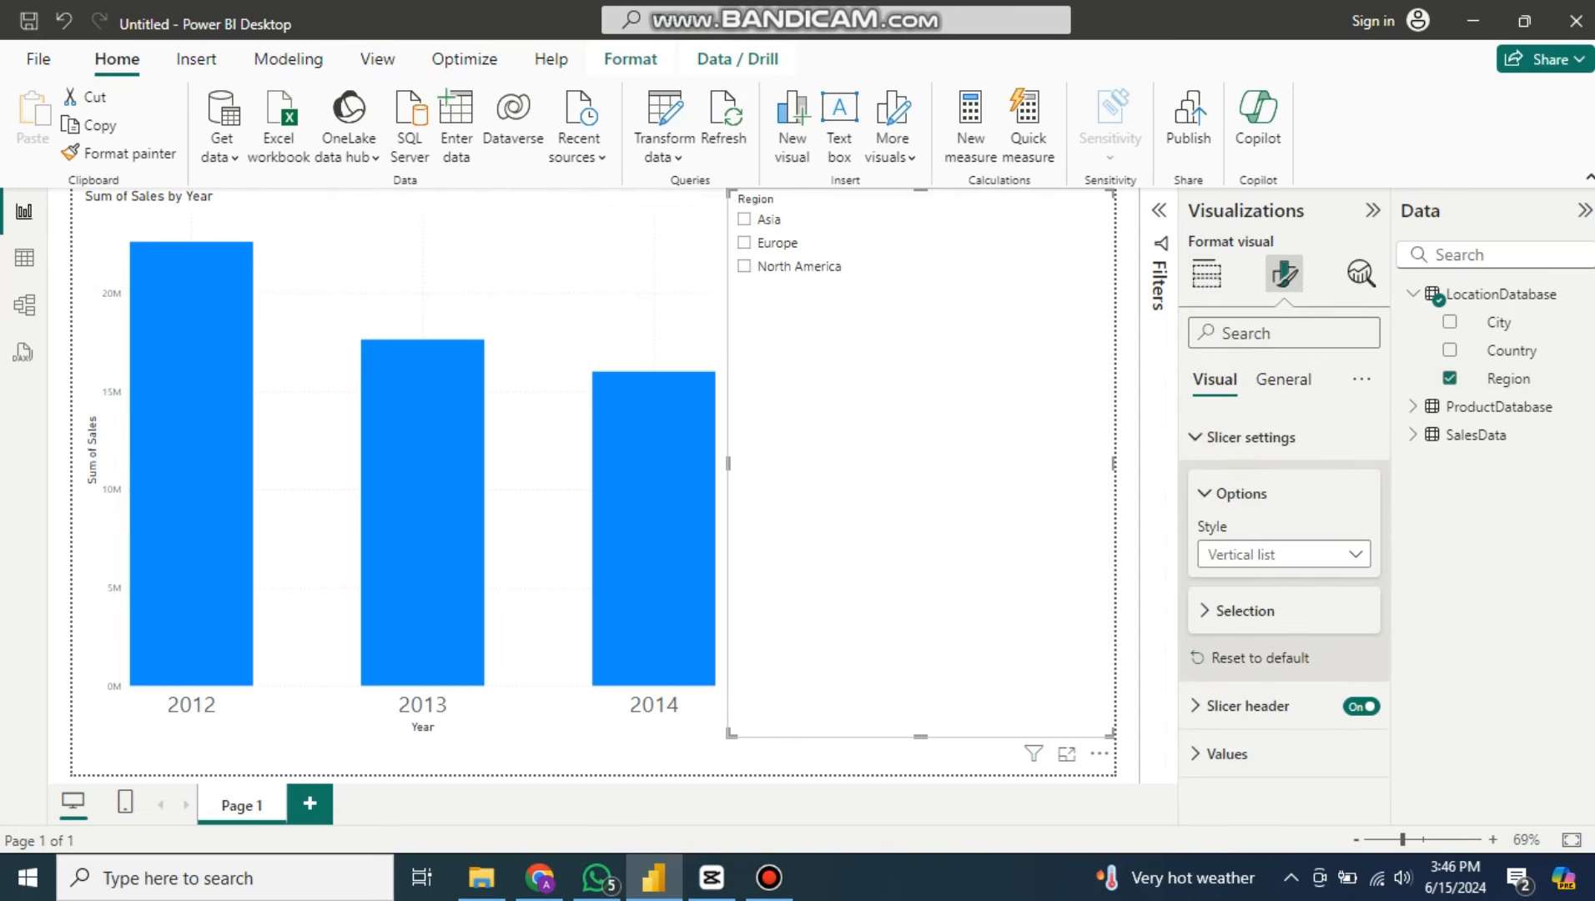
left_click(1245, 611)
left_click(1245, 611)
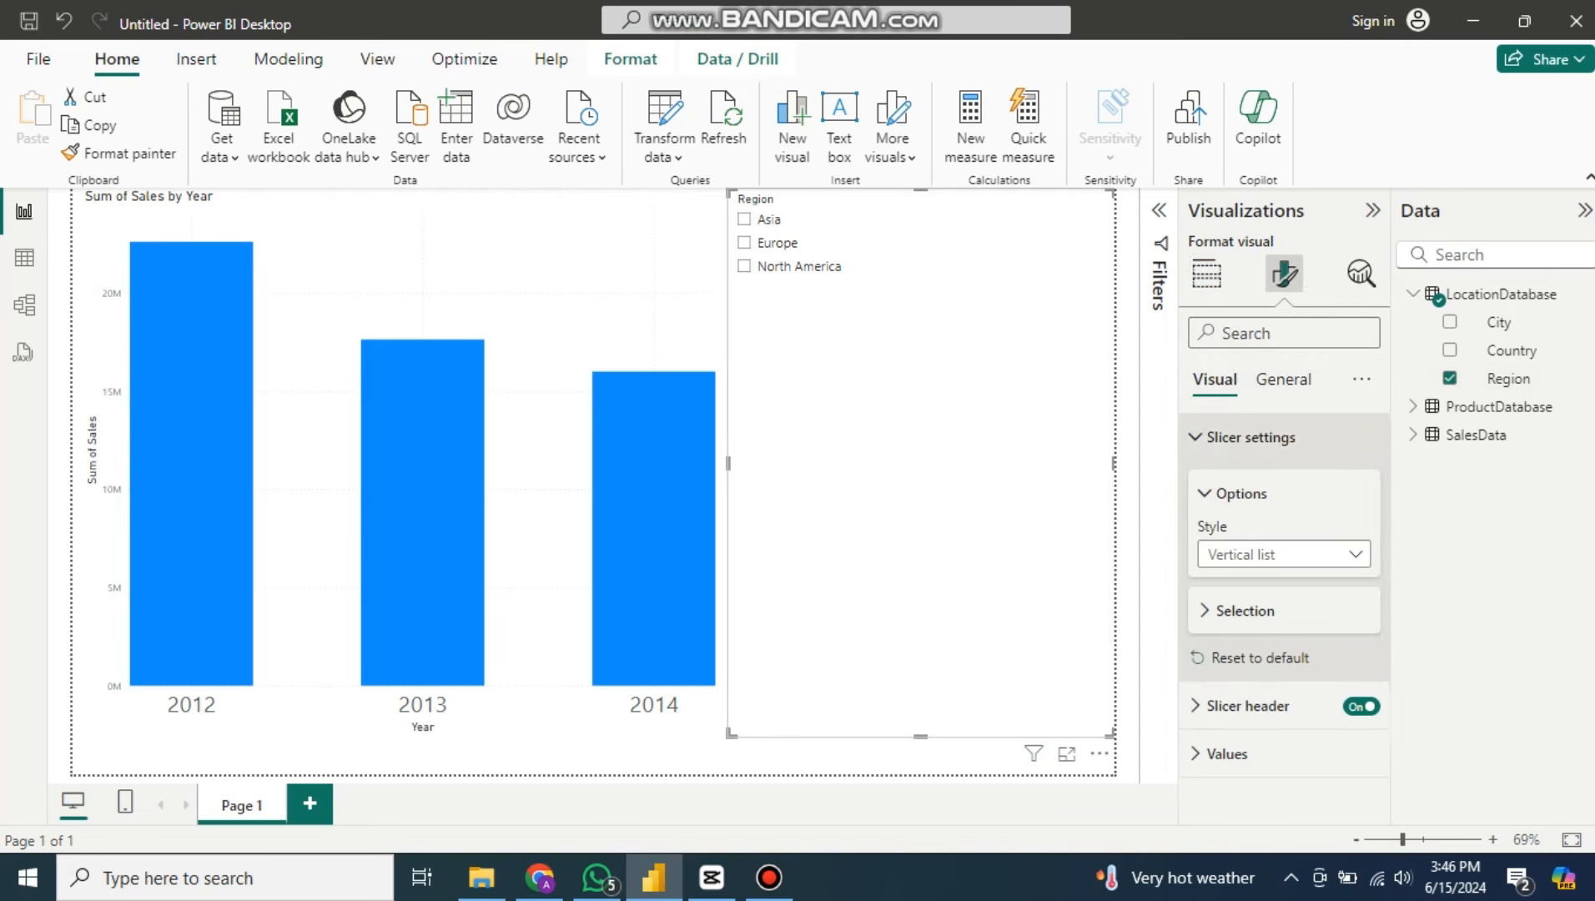
left_click(1250, 437)
left_click(1226, 532)
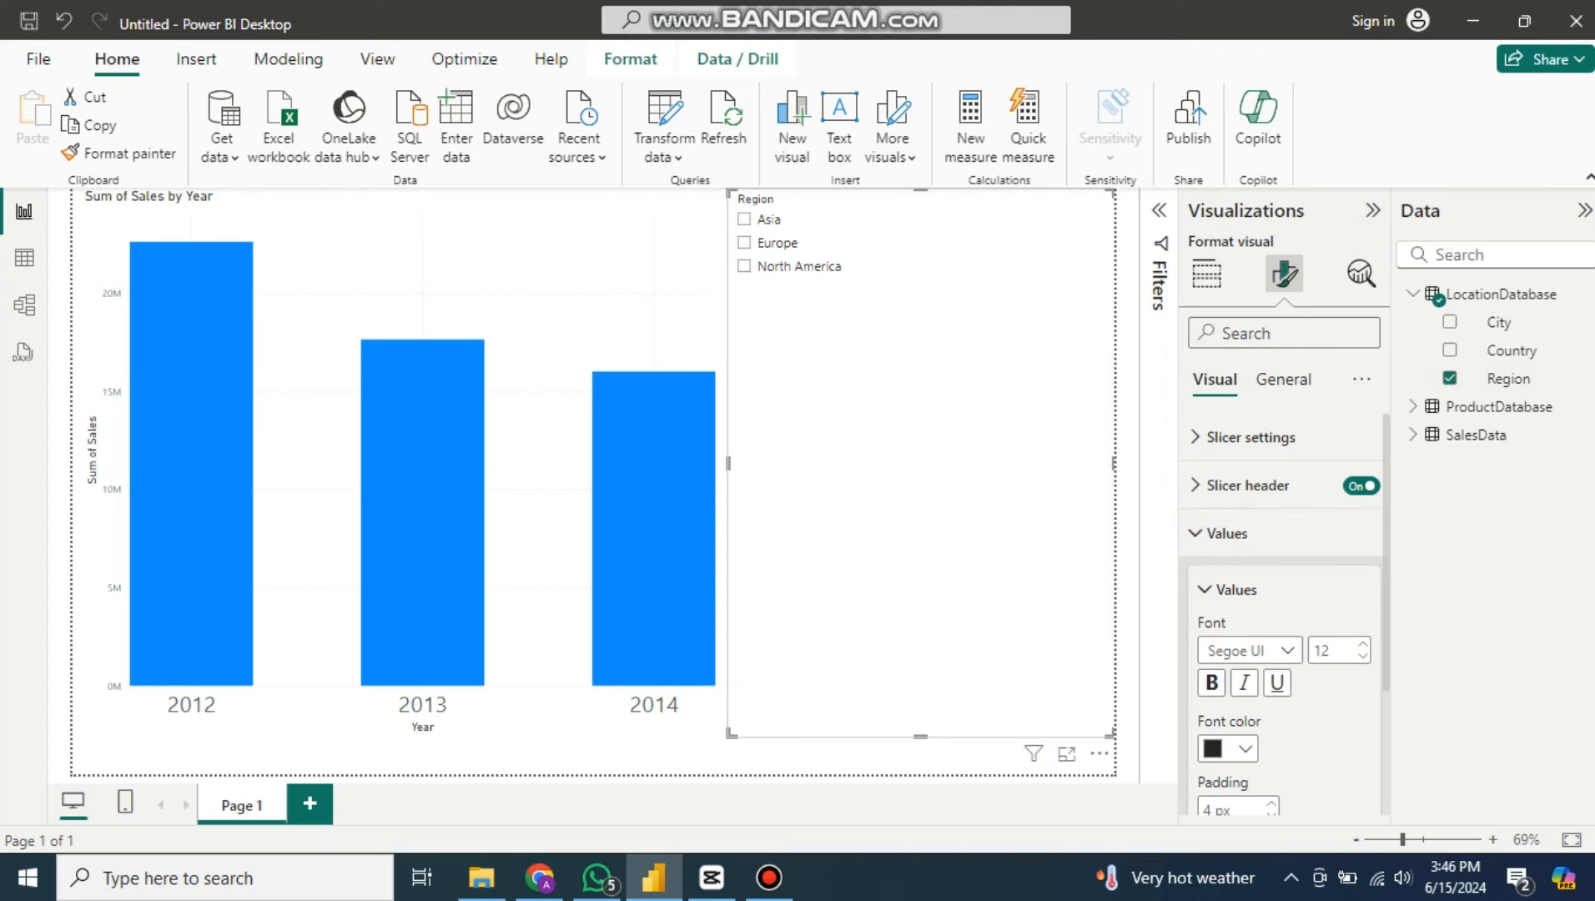
left_click(1362, 643)
left_click(1362, 644)
left_click(1362, 644)
left_click(1362, 644)
left_click(1362, 644)
left_click(1362, 644)
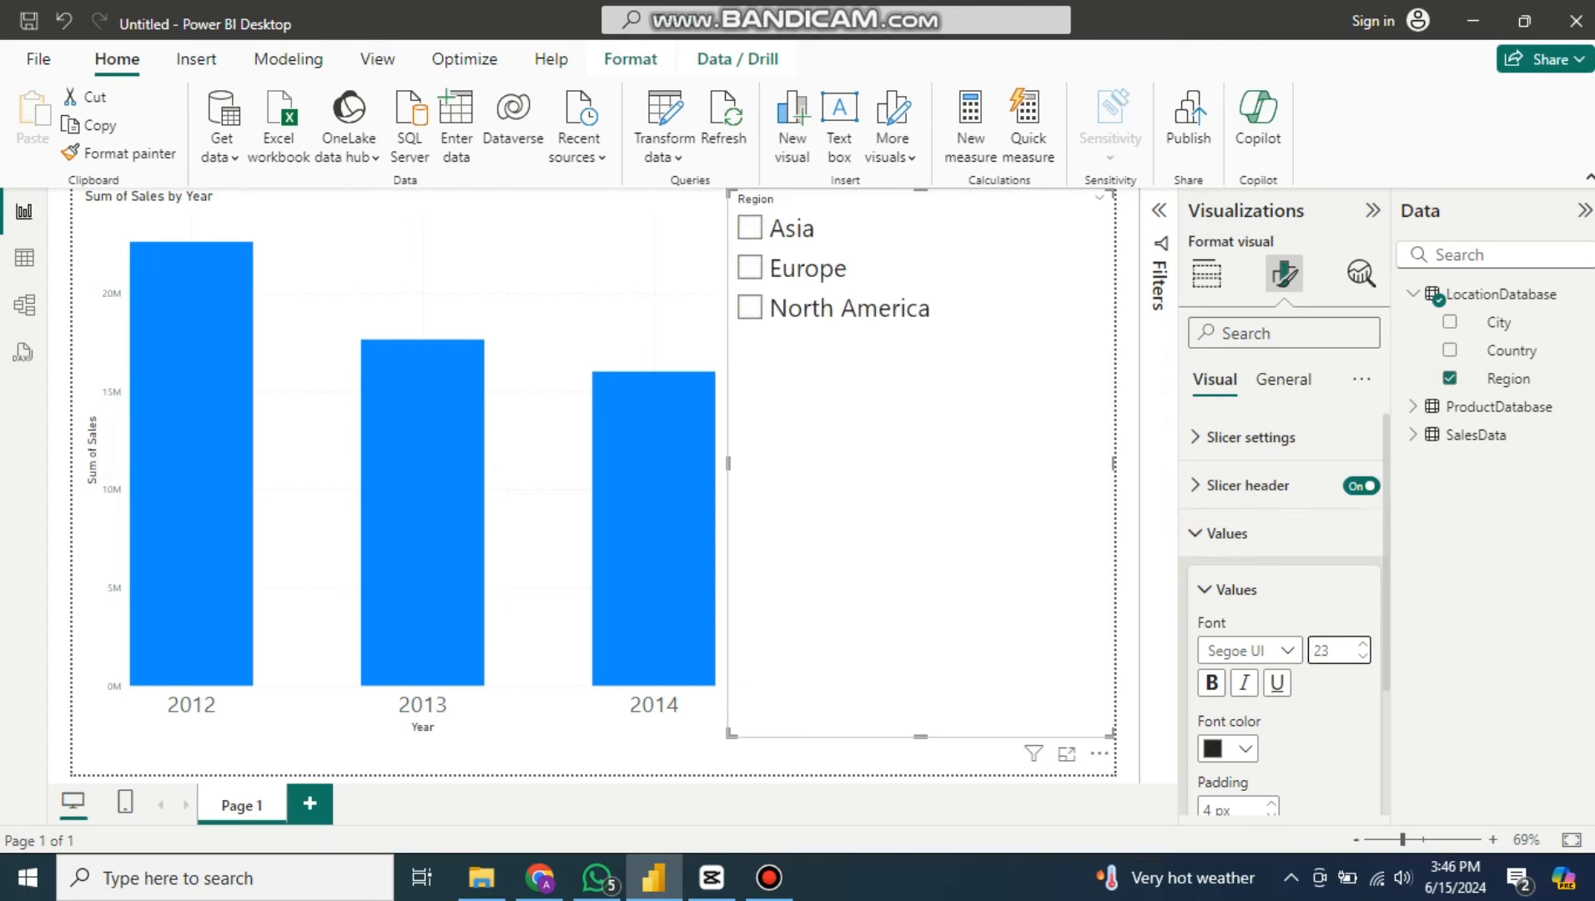
Step: Shrink the Region slicer to about a quarter of the page's width and move it into the page's upper-right corner
left_click_drag(1065, 589, 1007, 366)
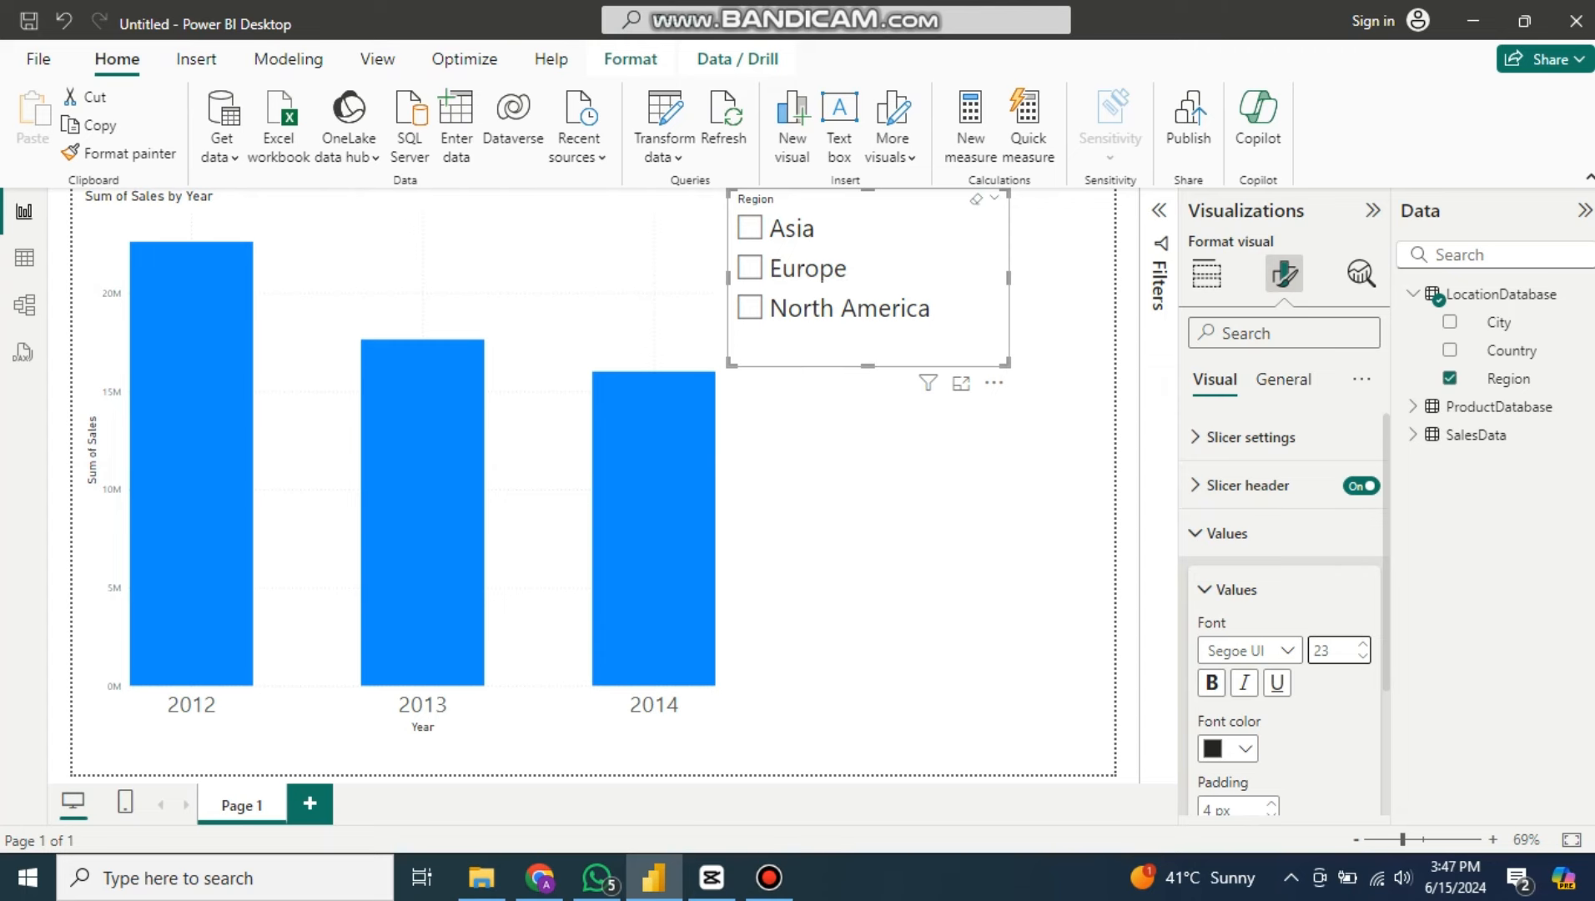
left_click_drag(885, 201, 964, 211)
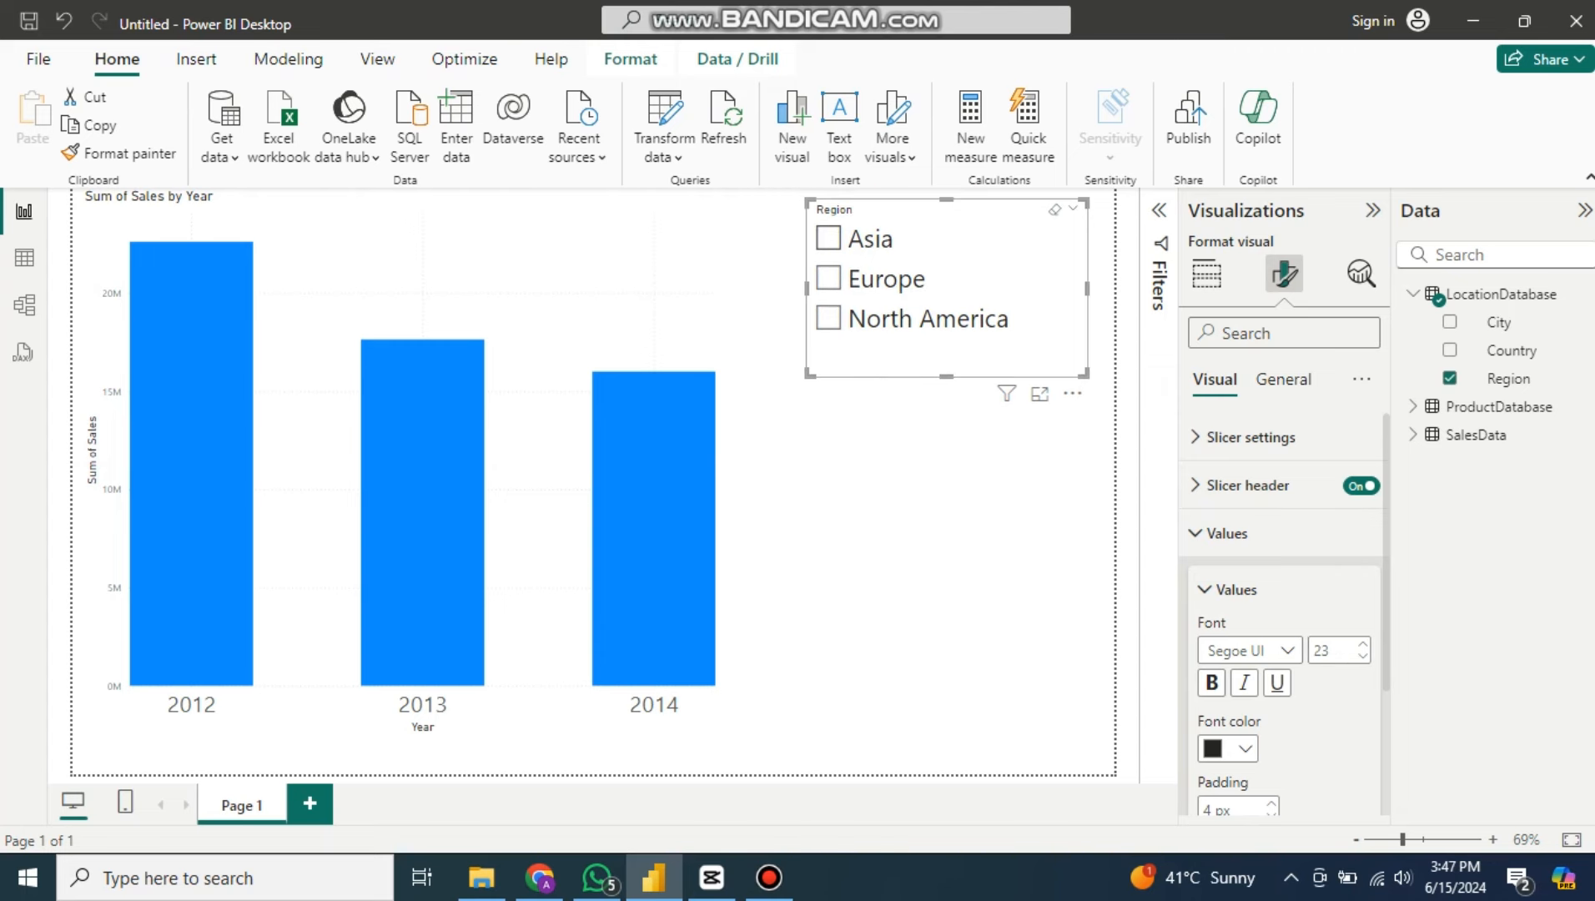
Step: Filter the column chart with the slicer by Asia, Europe and North America in turn, ending on North America
left_click(828, 239)
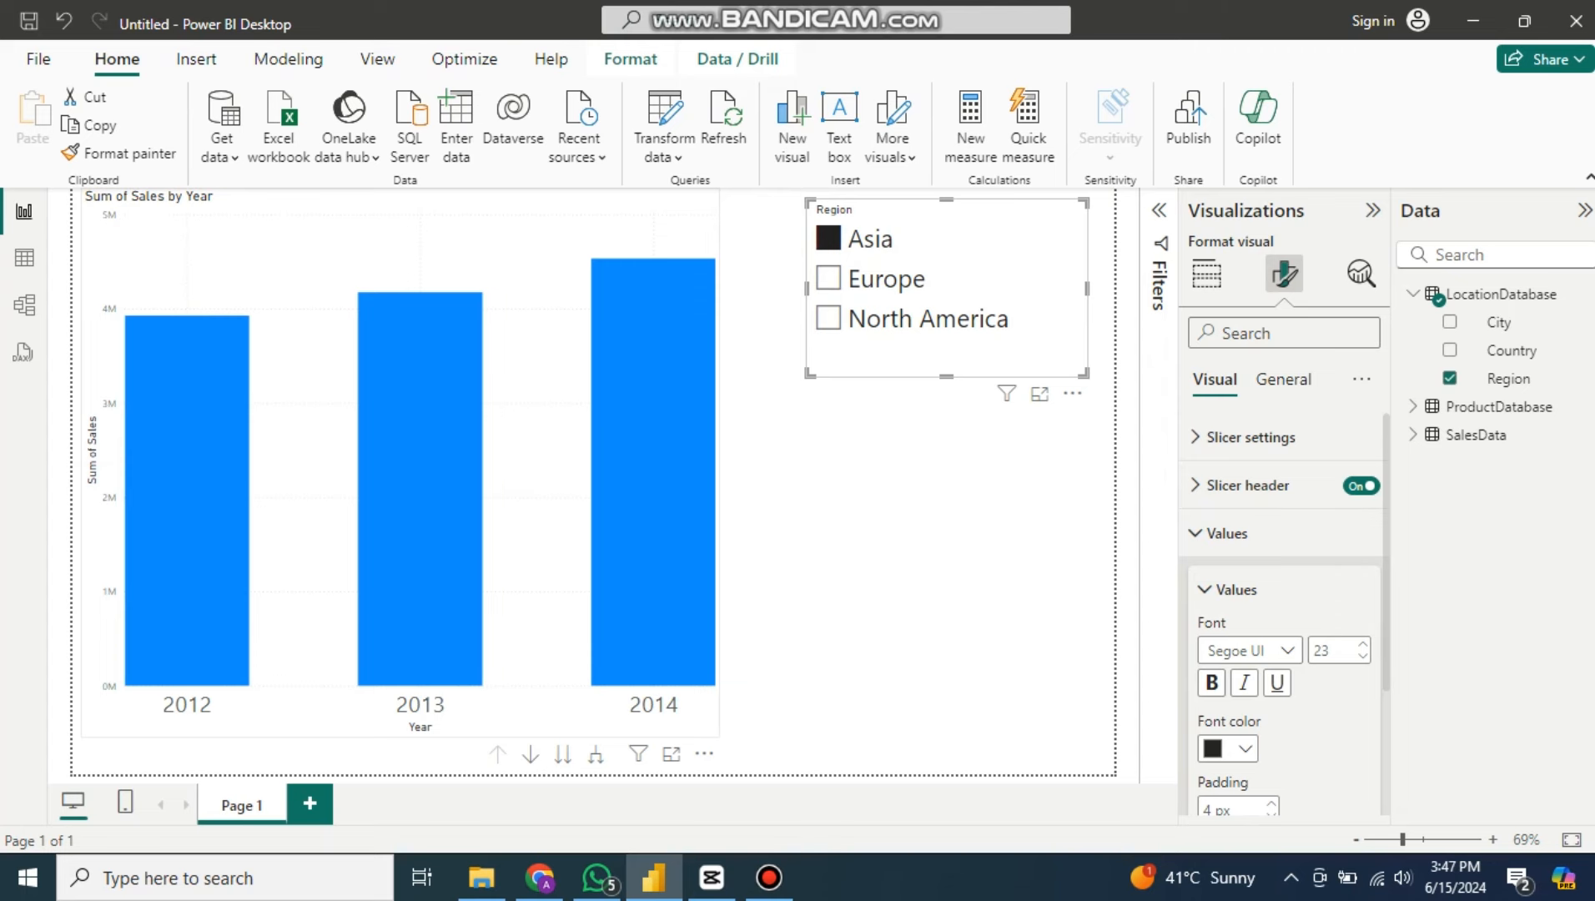
left_click(828, 279)
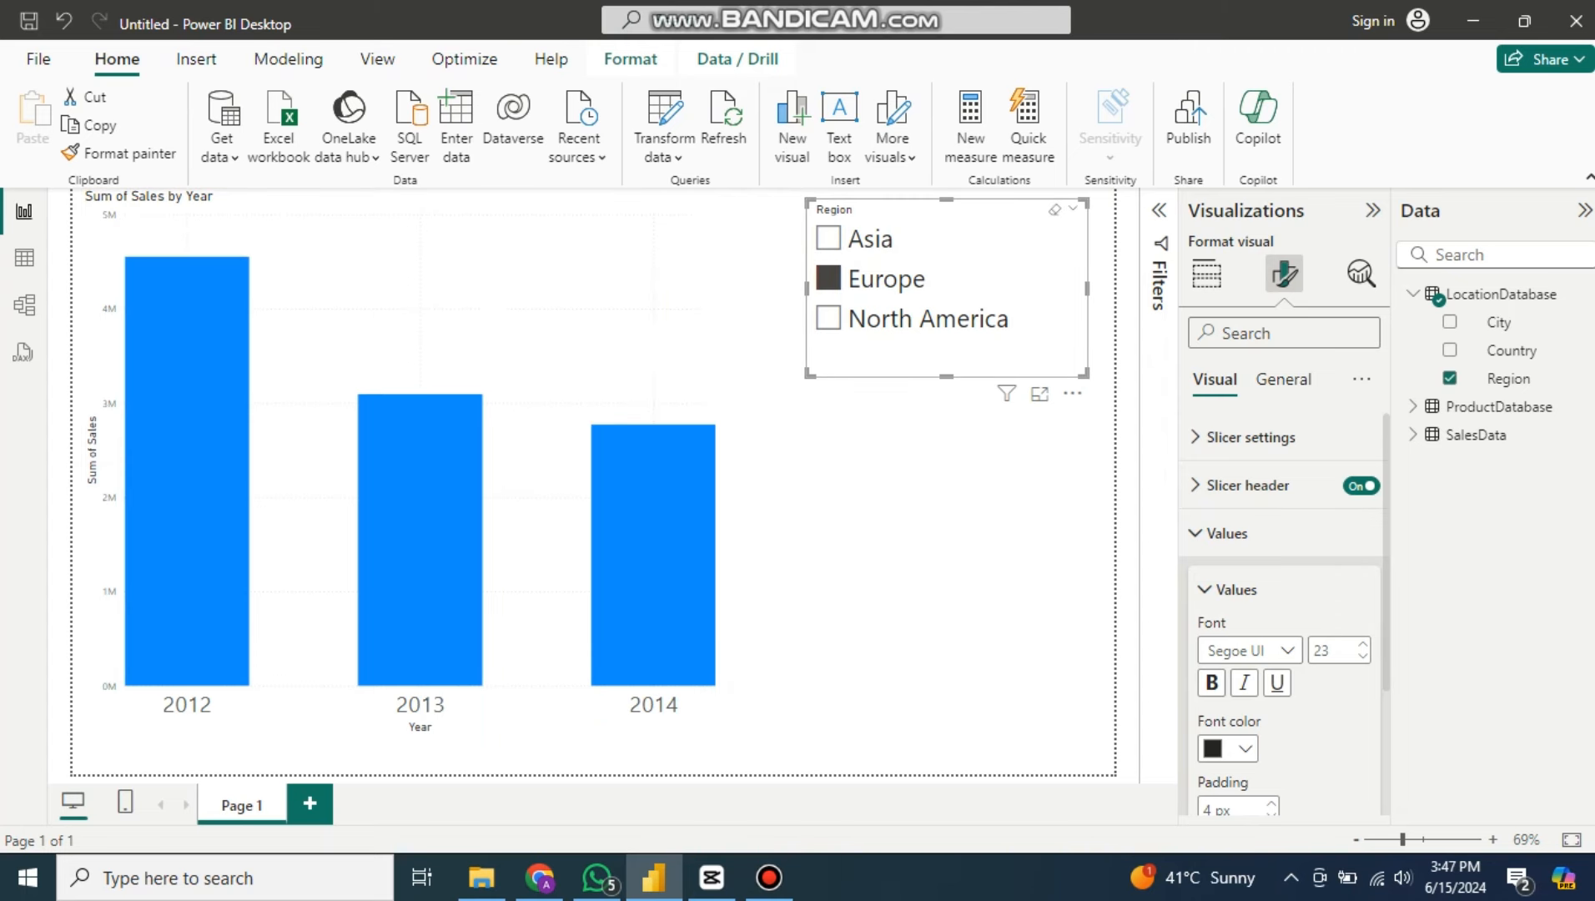
left_click(829, 317)
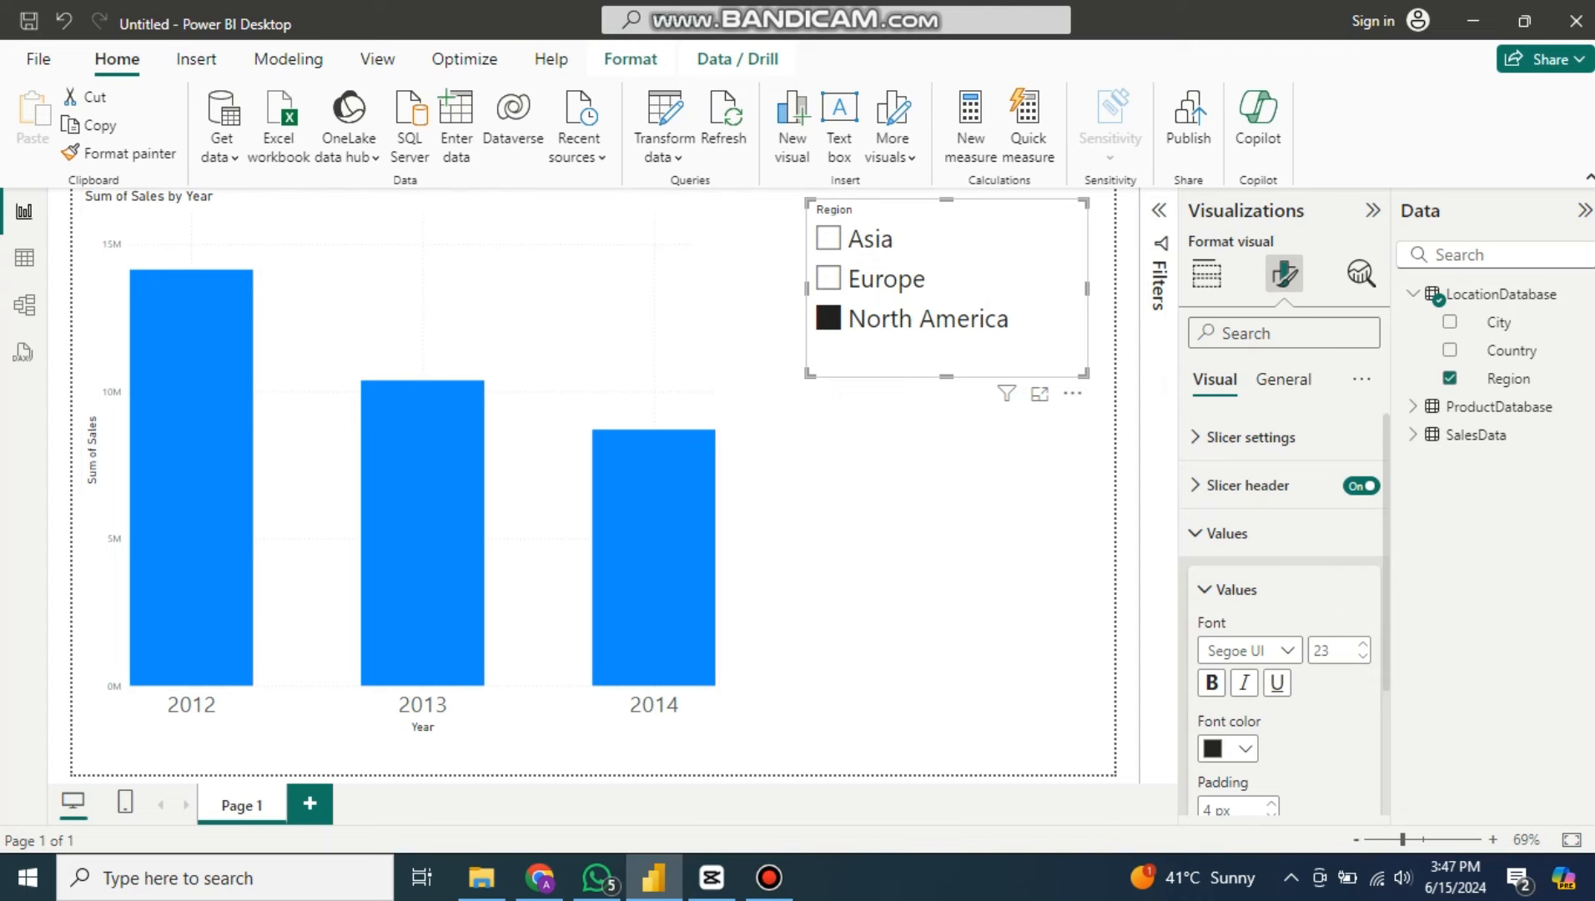
left_click(834, 517)
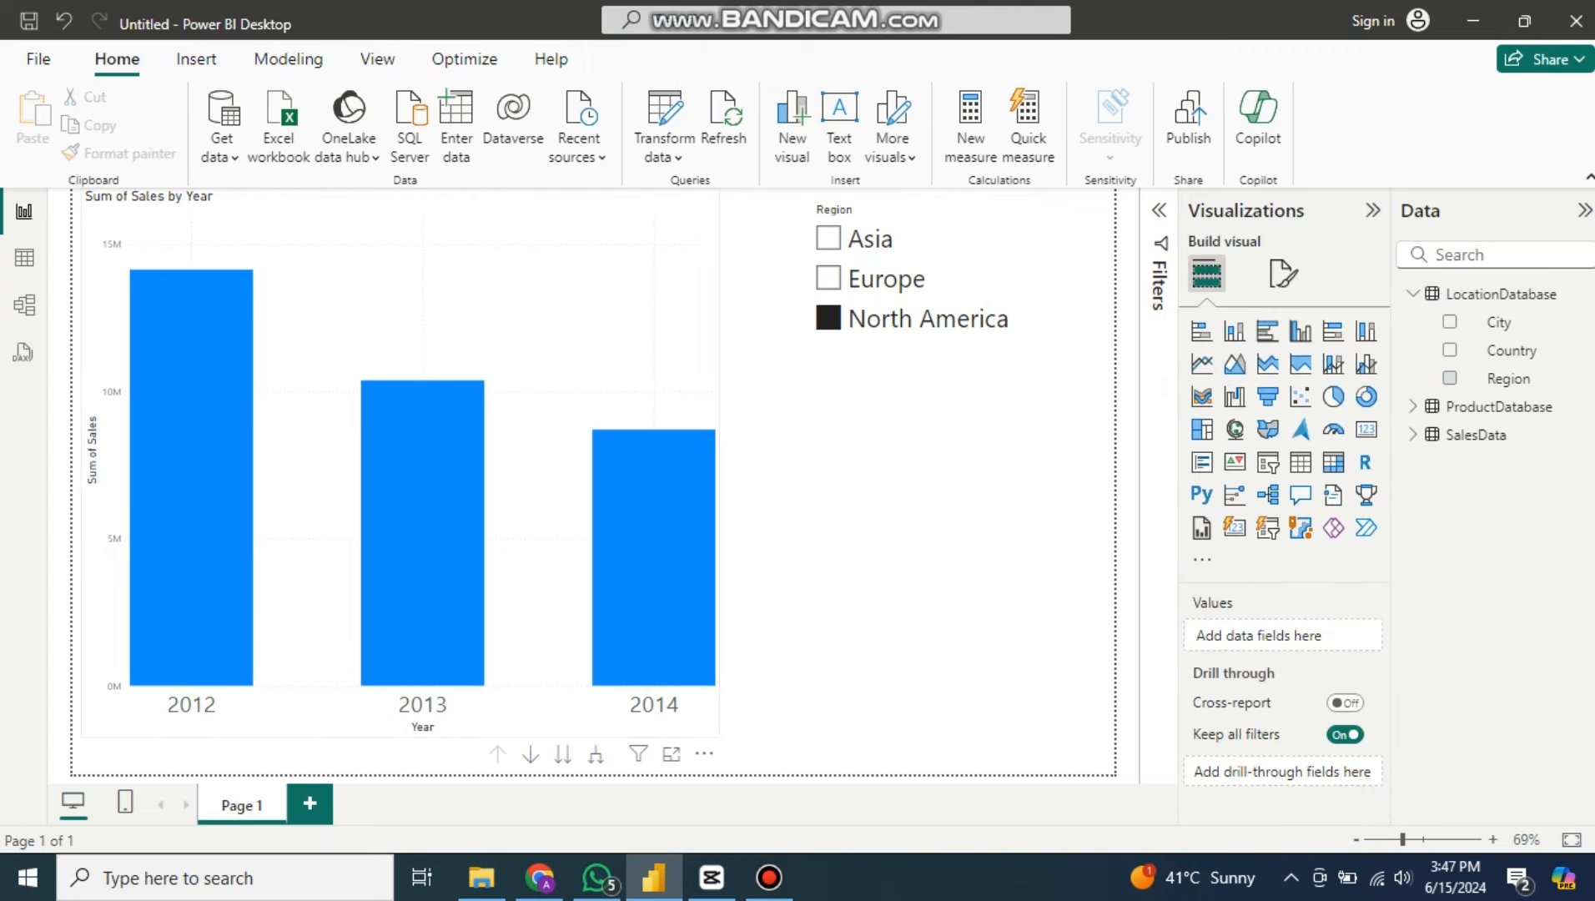
left_click(538, 334)
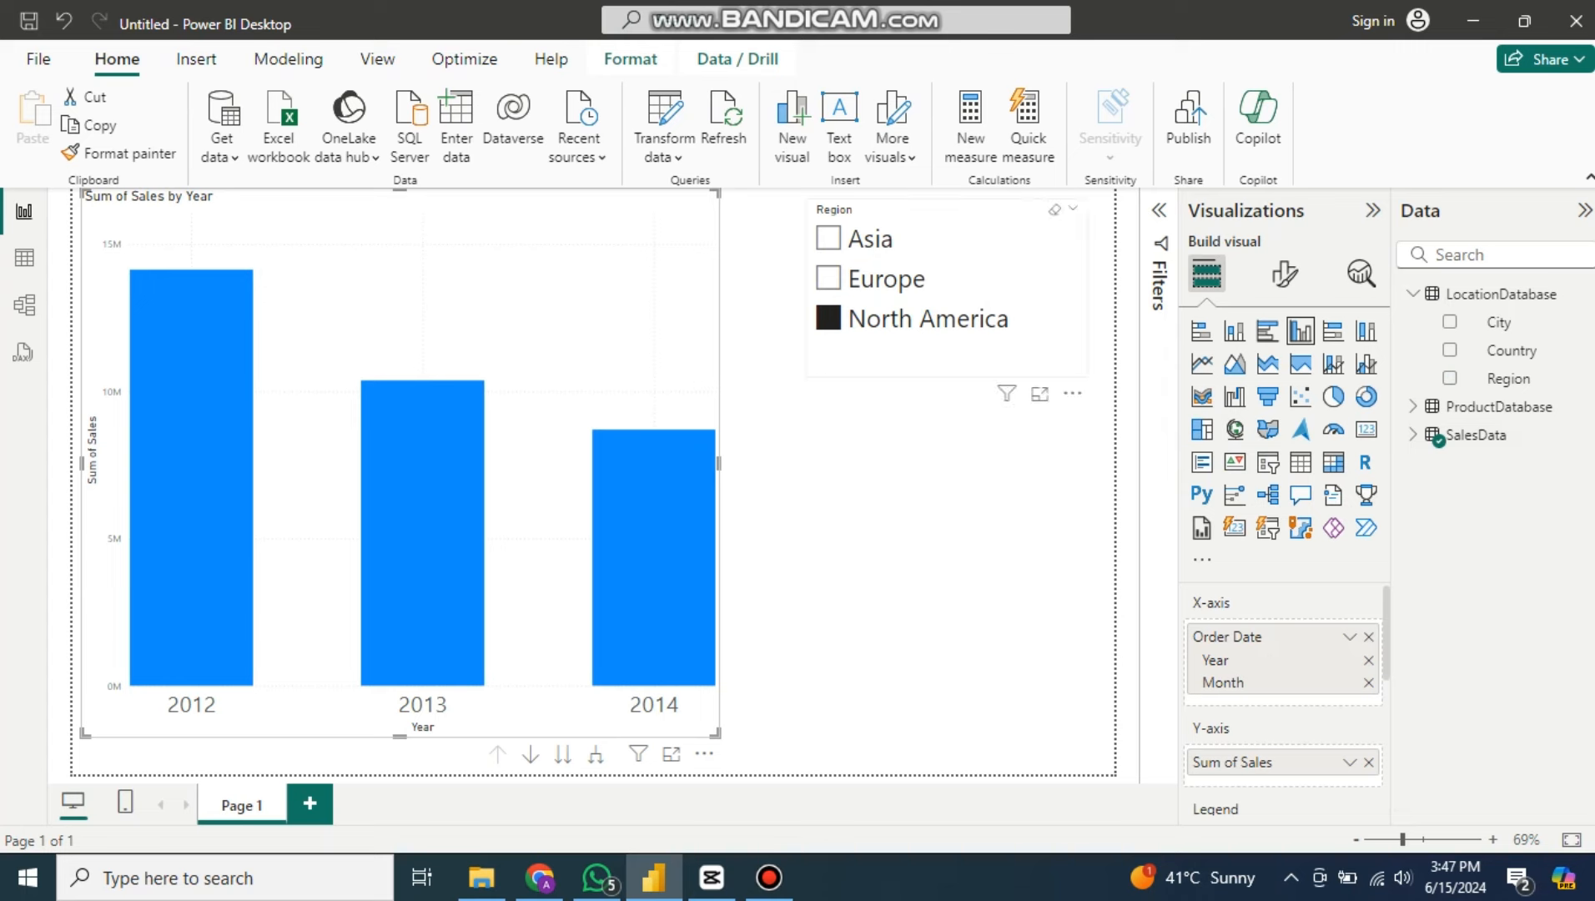
left_click(968, 354)
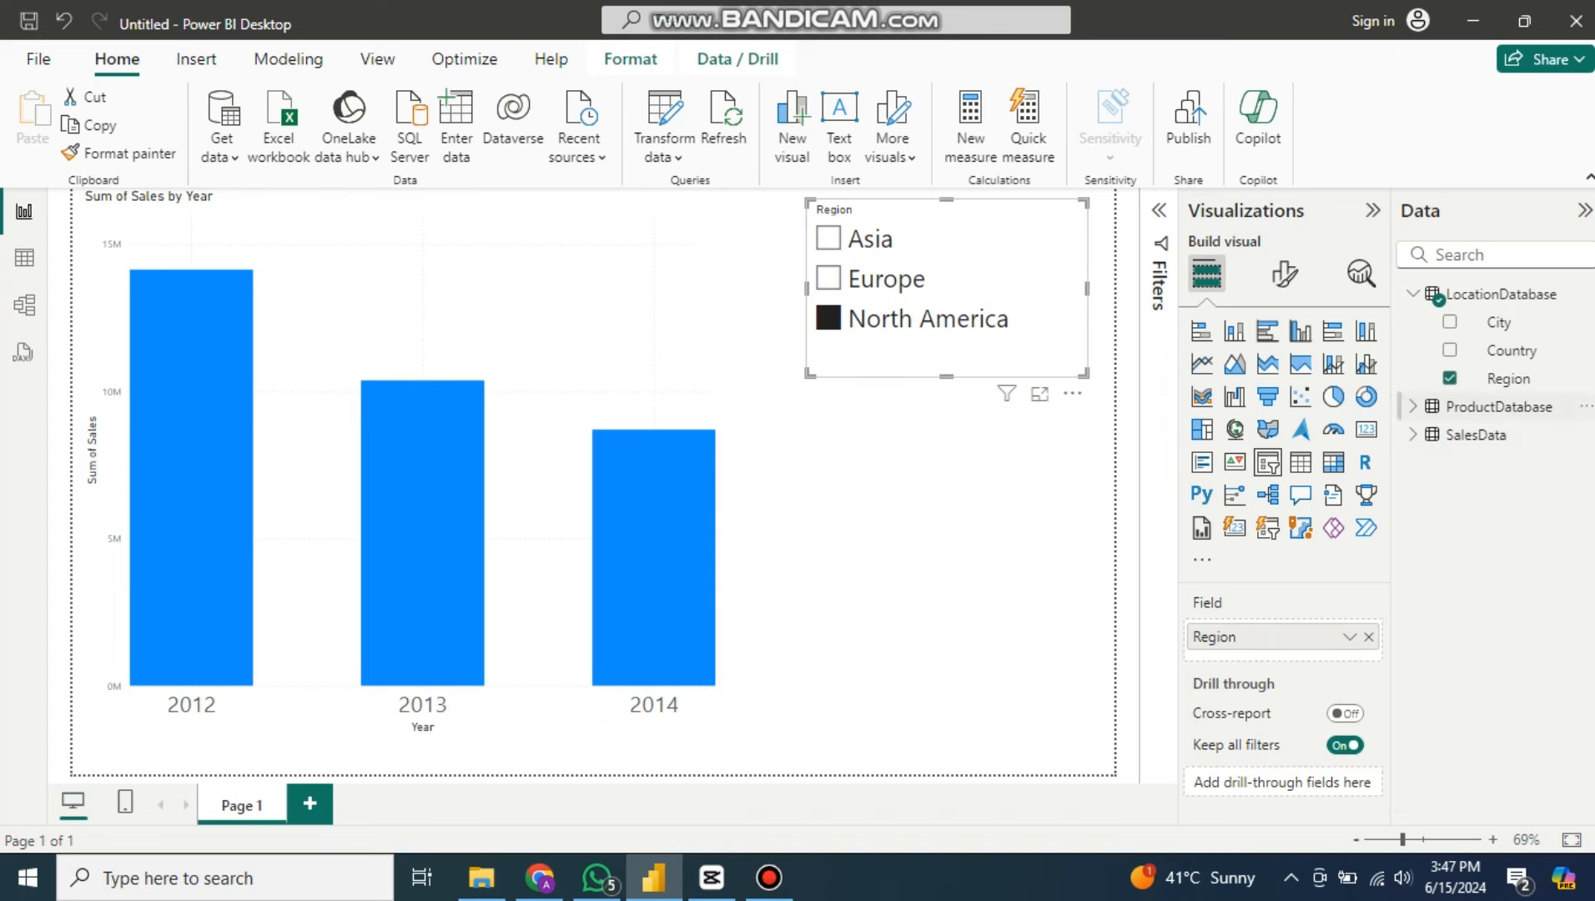
left_click(828, 277)
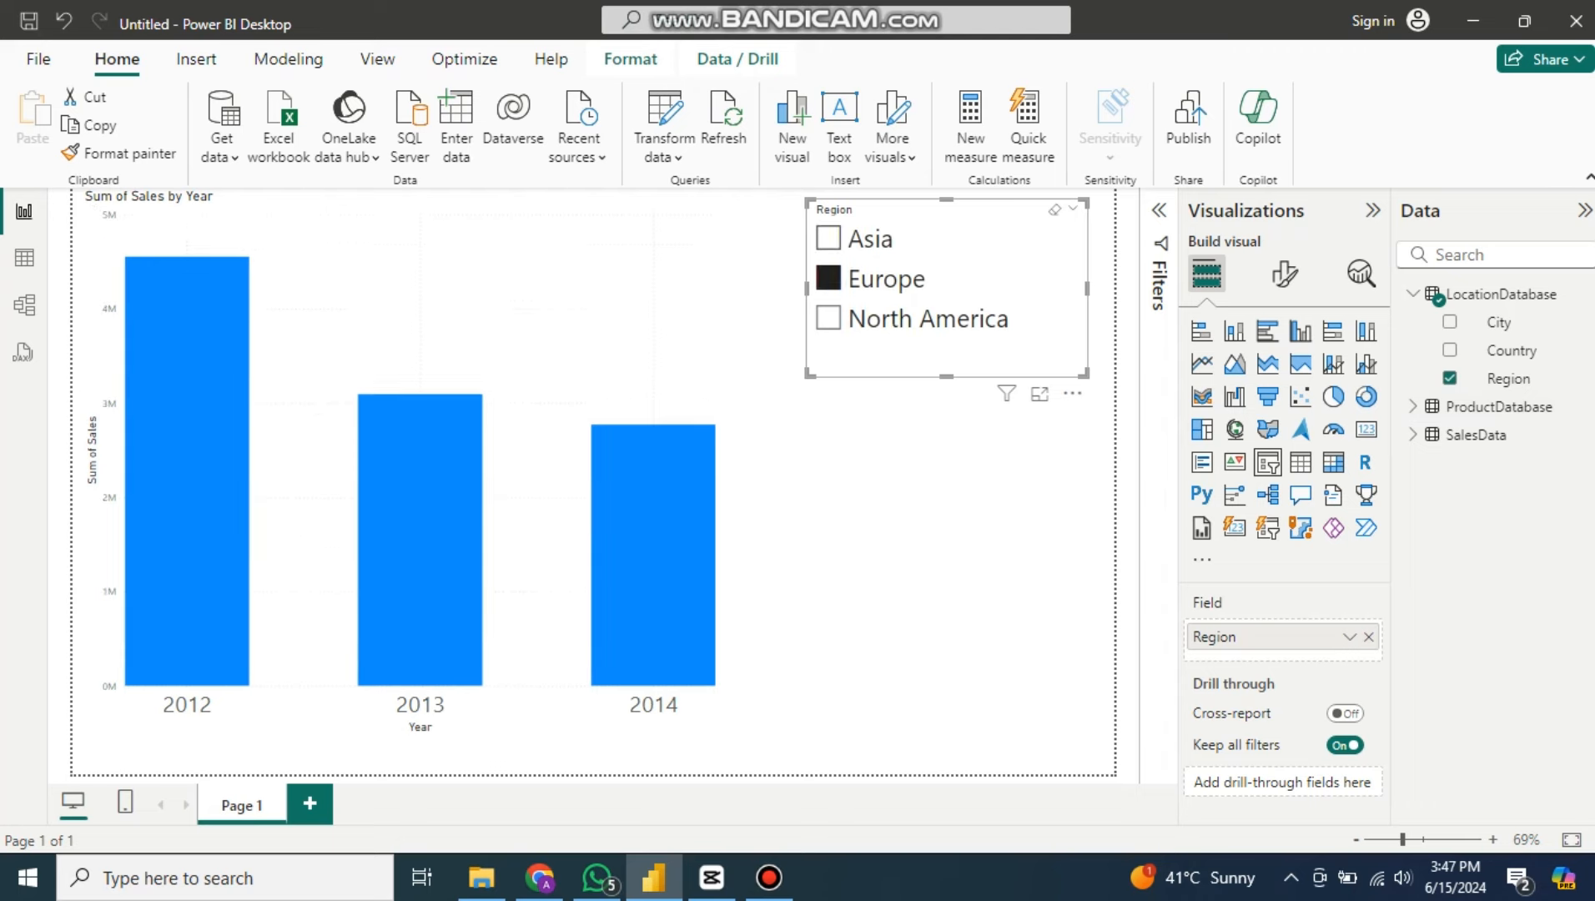
left_click(829, 238)
left_click(828, 318)
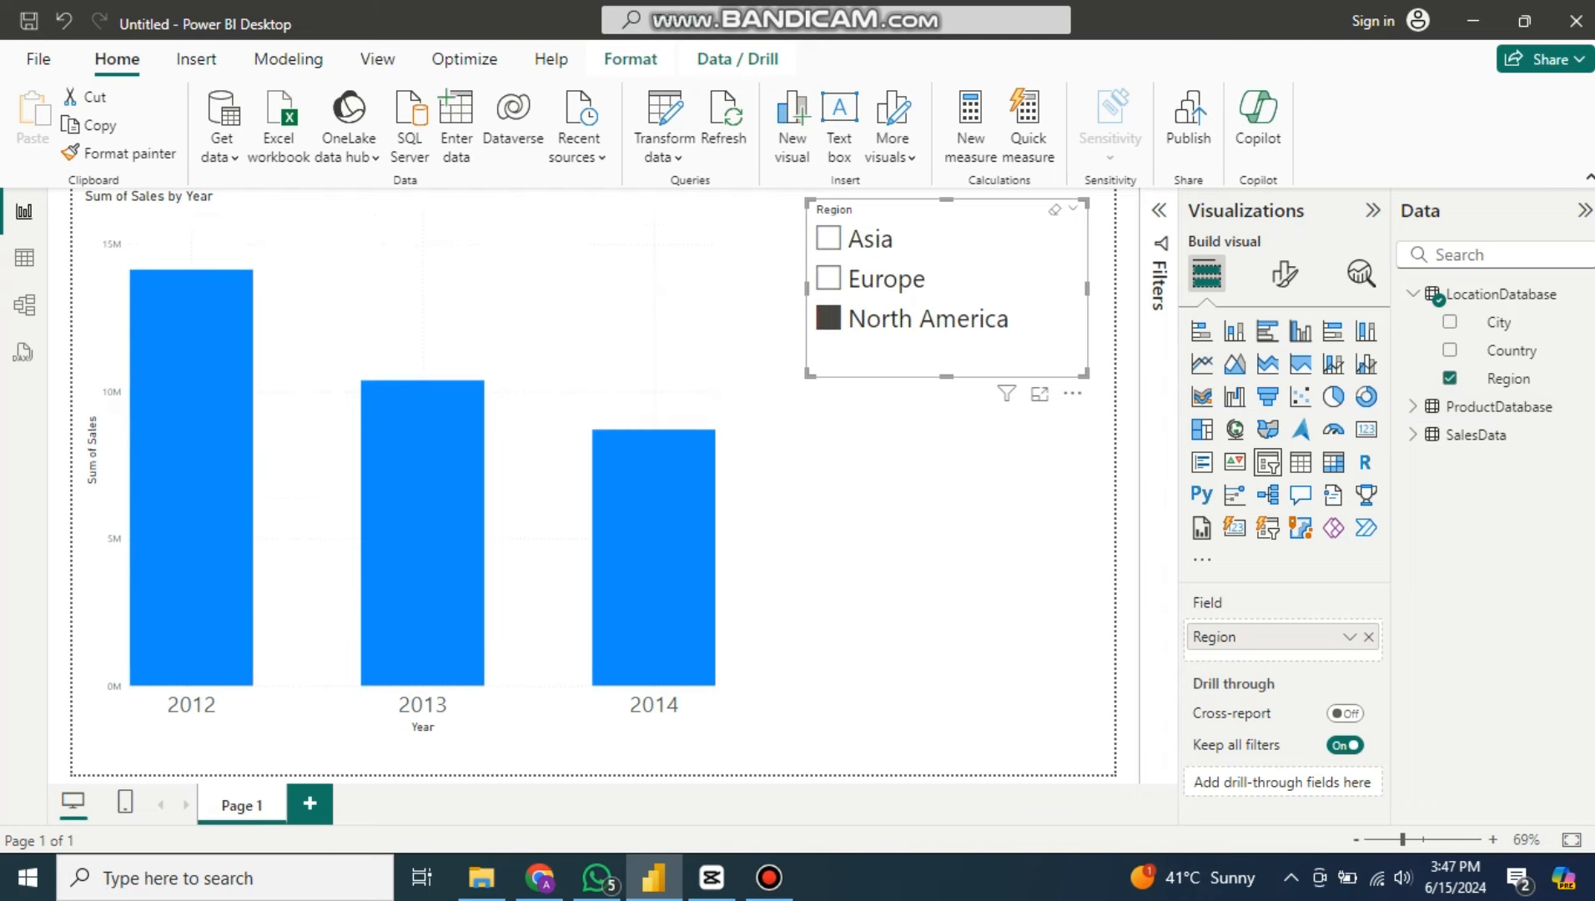
Step: Delete the relationship between LocationDatabase and SalesData in the data model
left_click(25, 304)
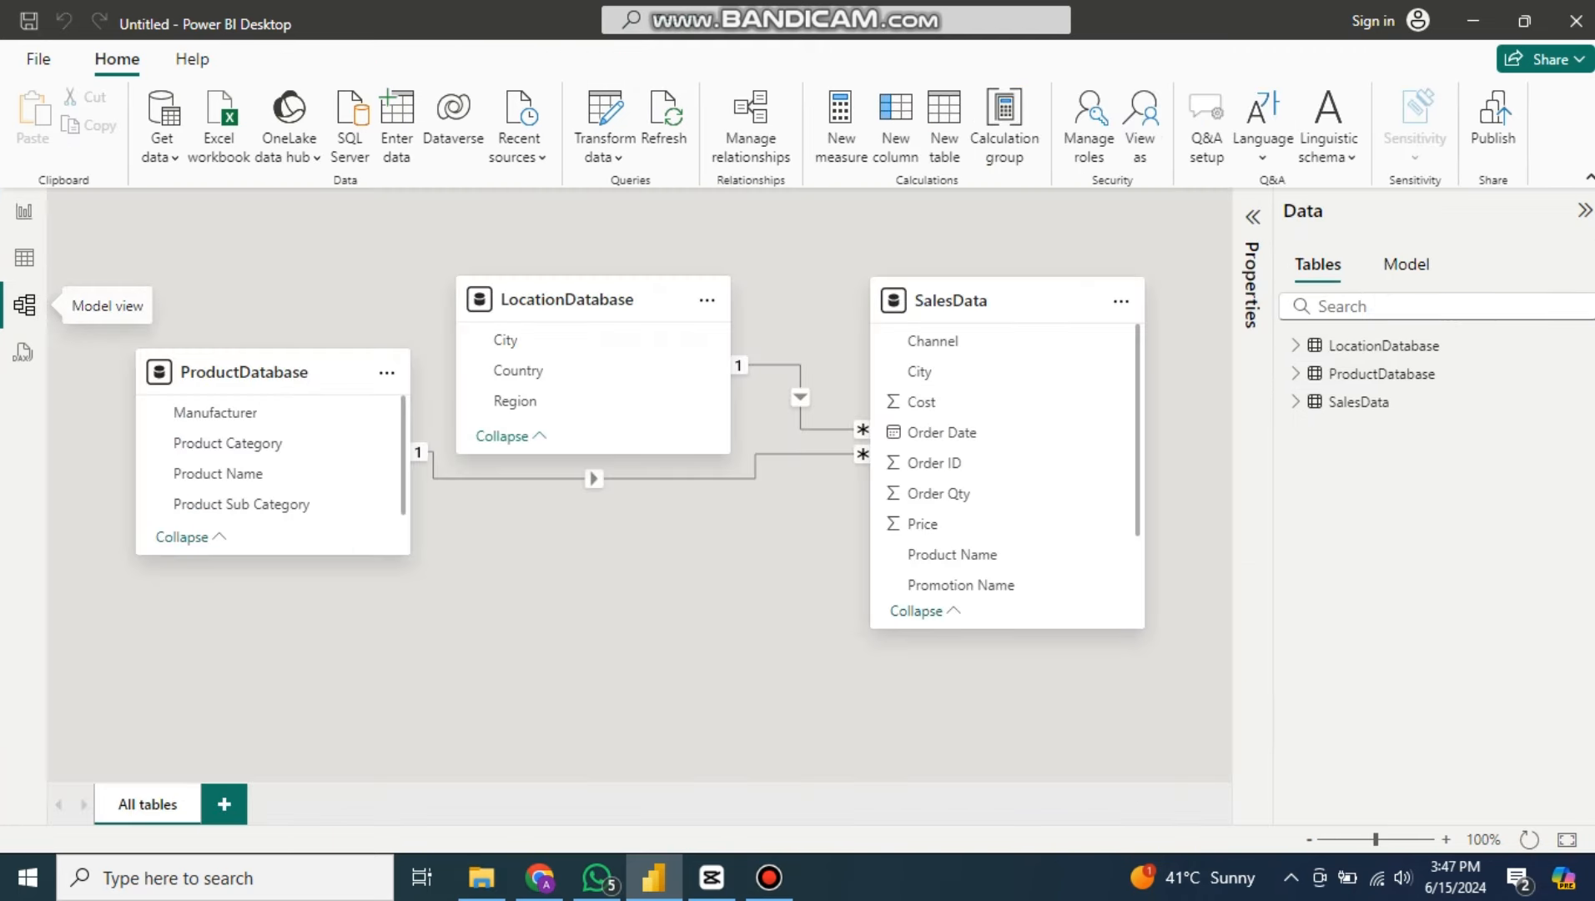
left_click(24, 211)
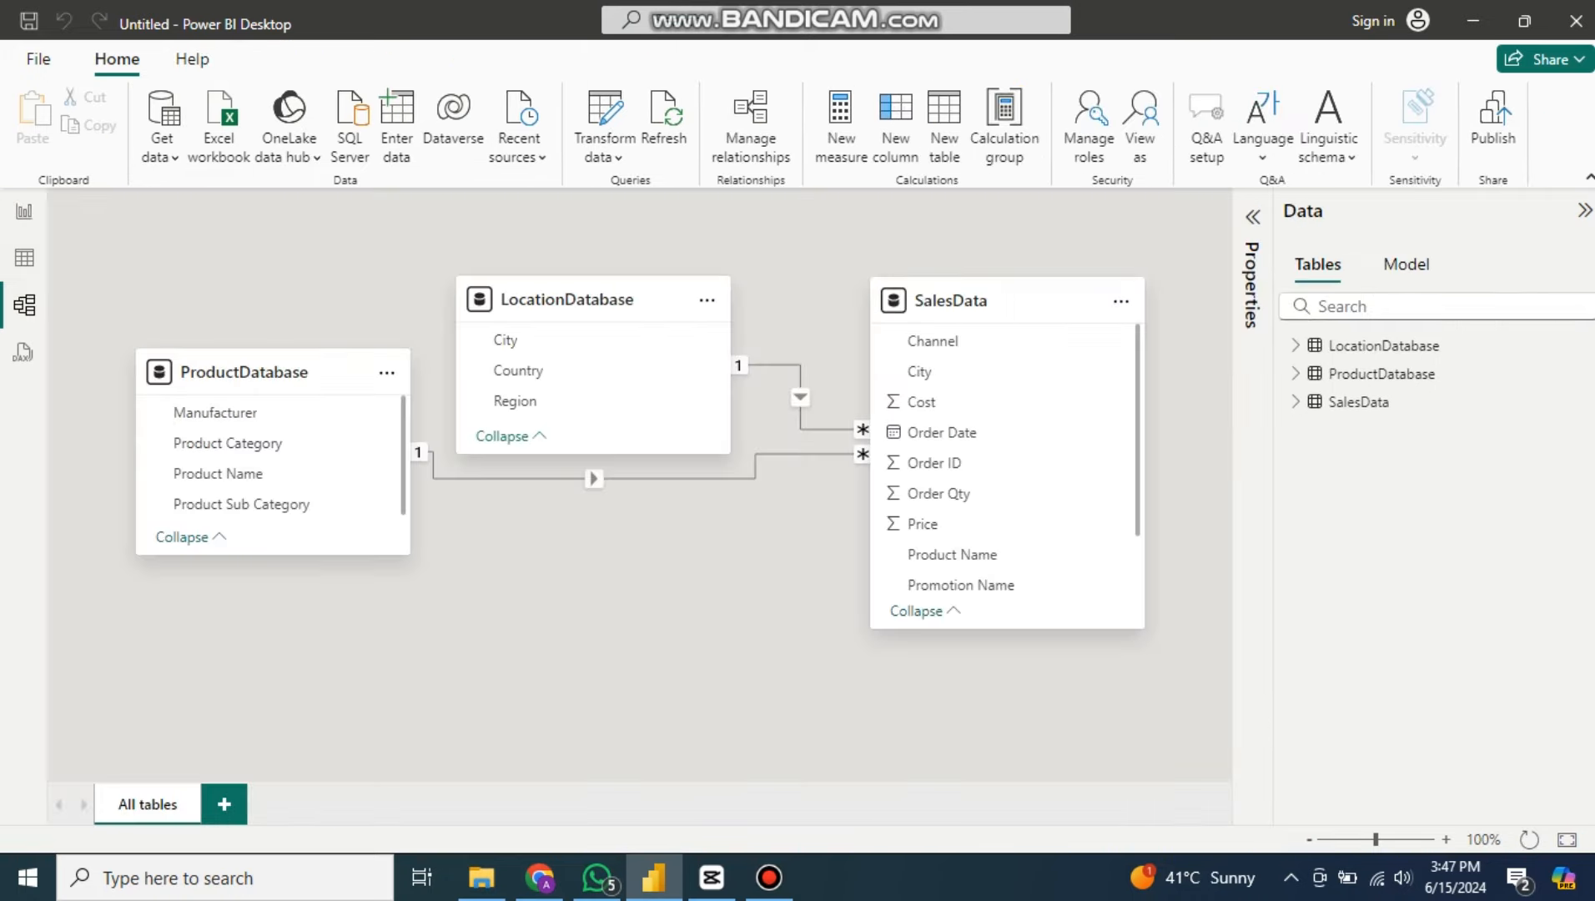
left_click(24, 305)
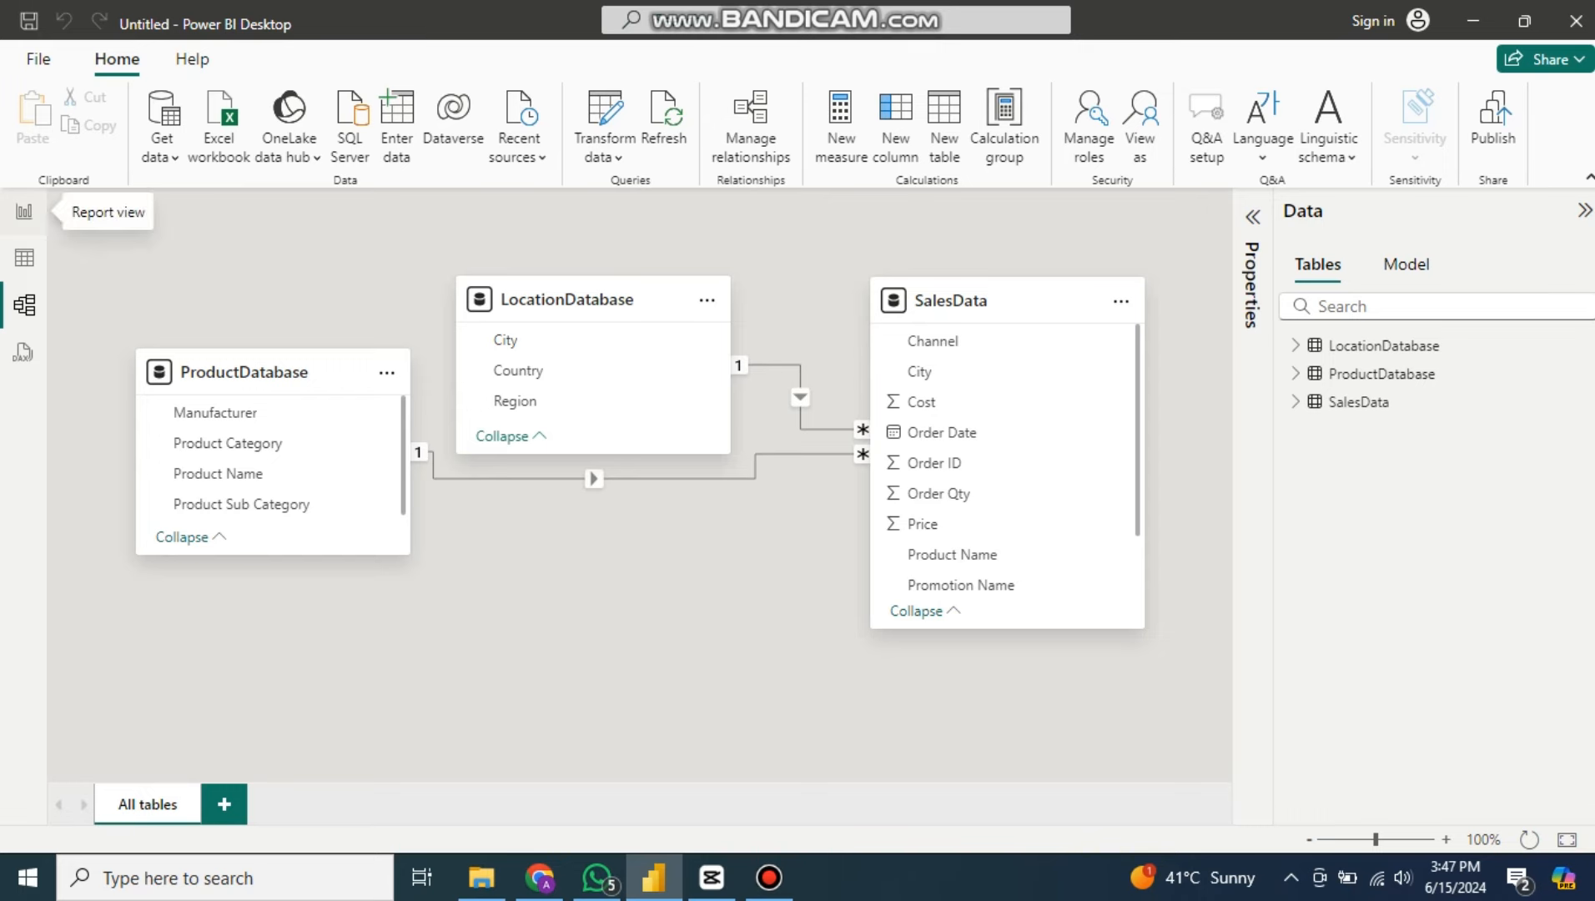
left_click(25, 211)
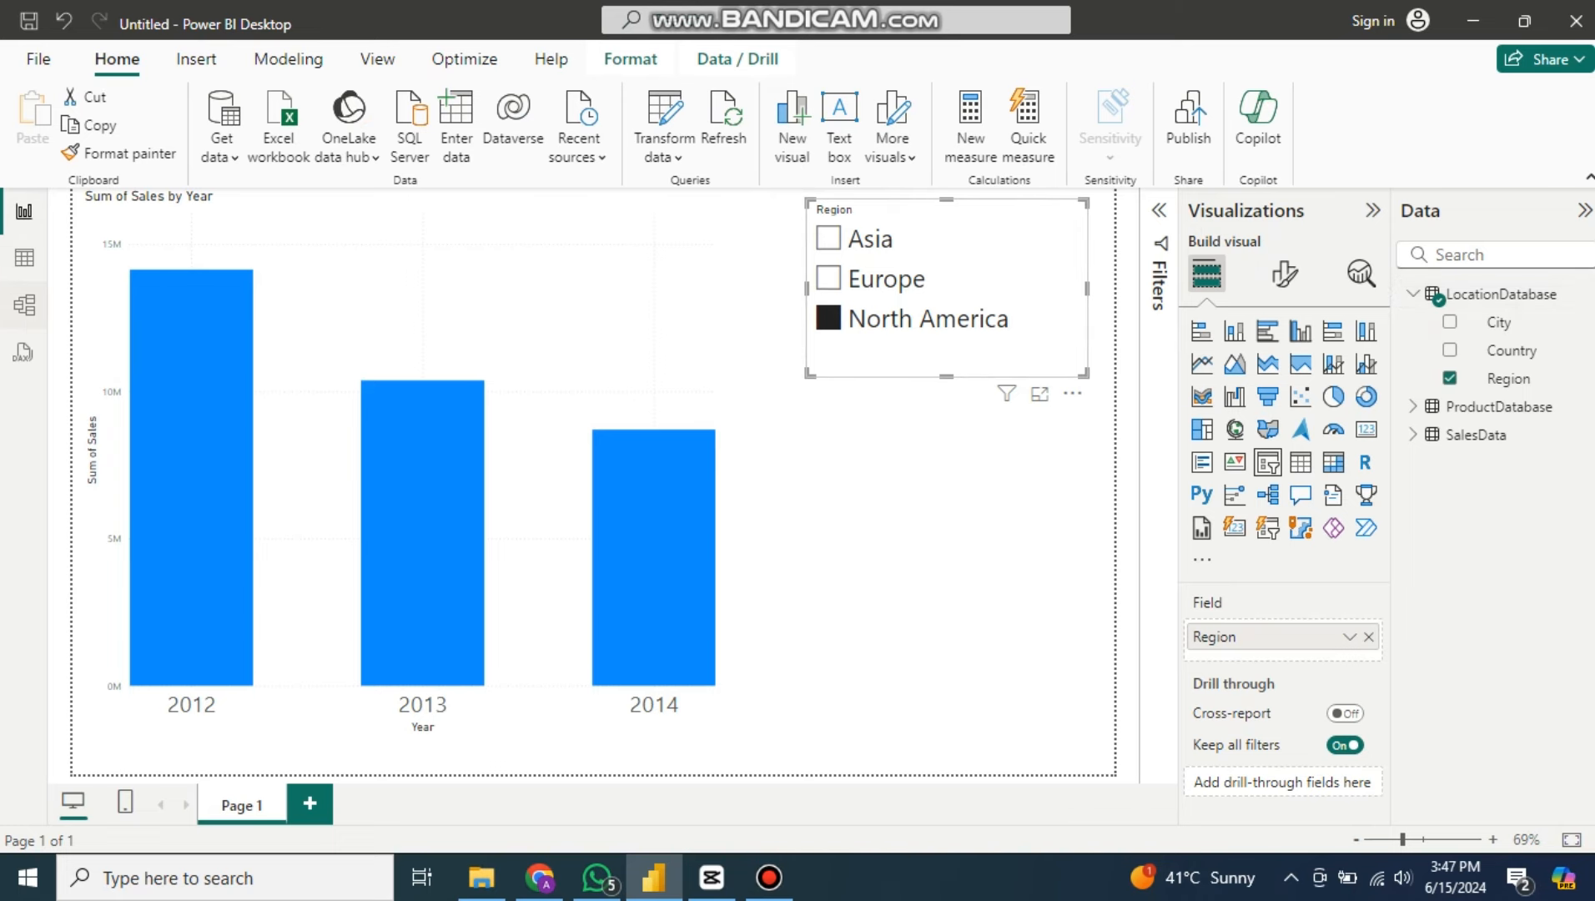
left_click(25, 305)
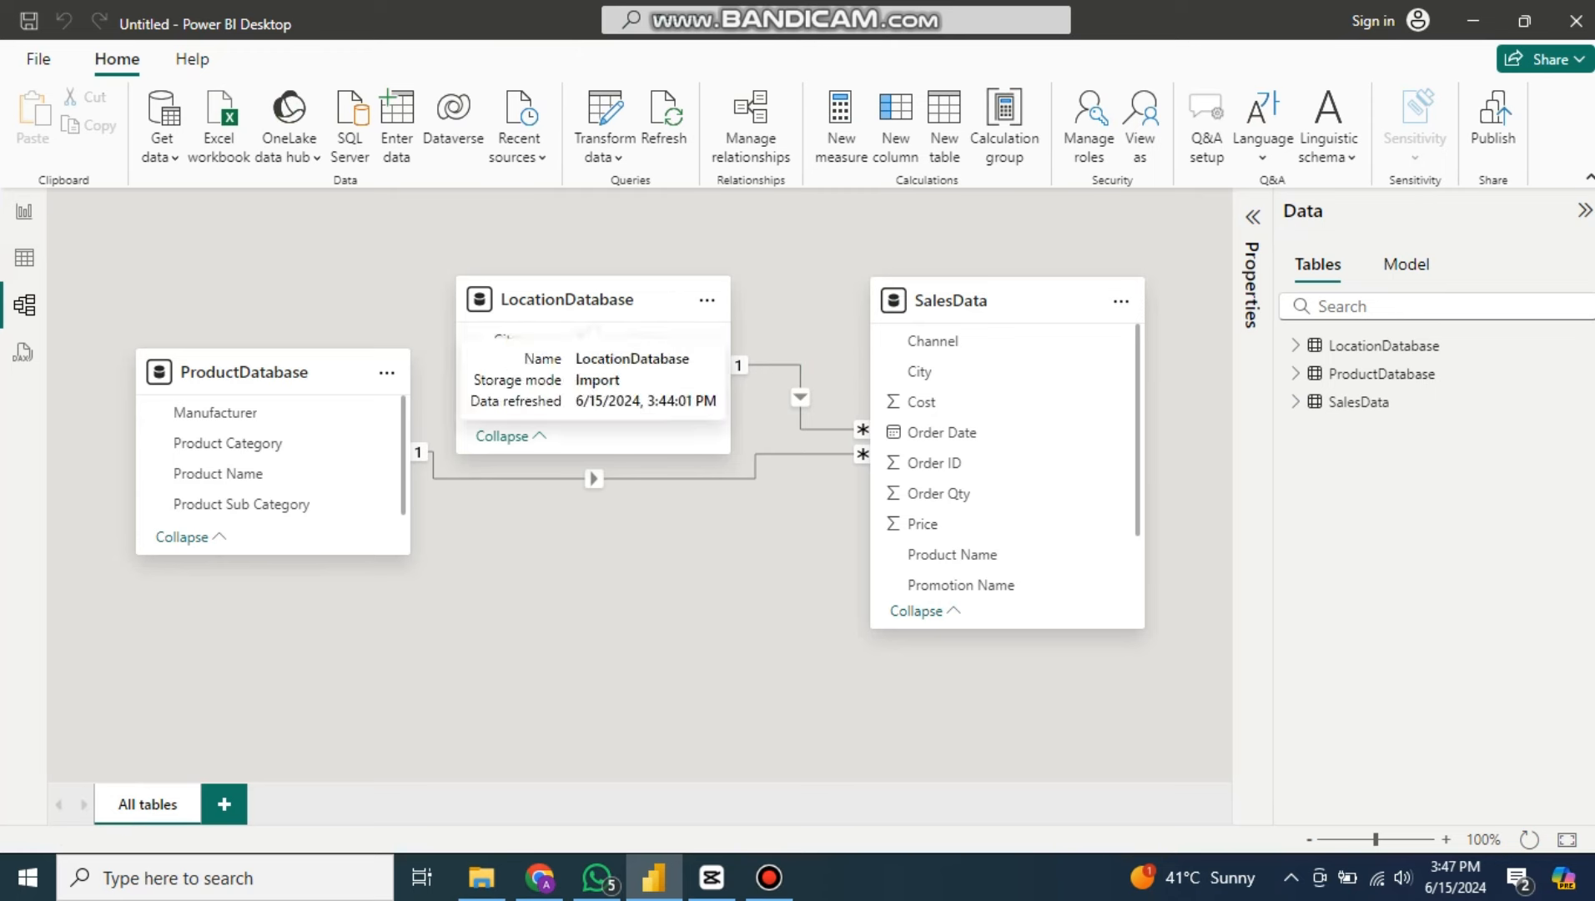
left_click(800, 397)
right_click(800, 397)
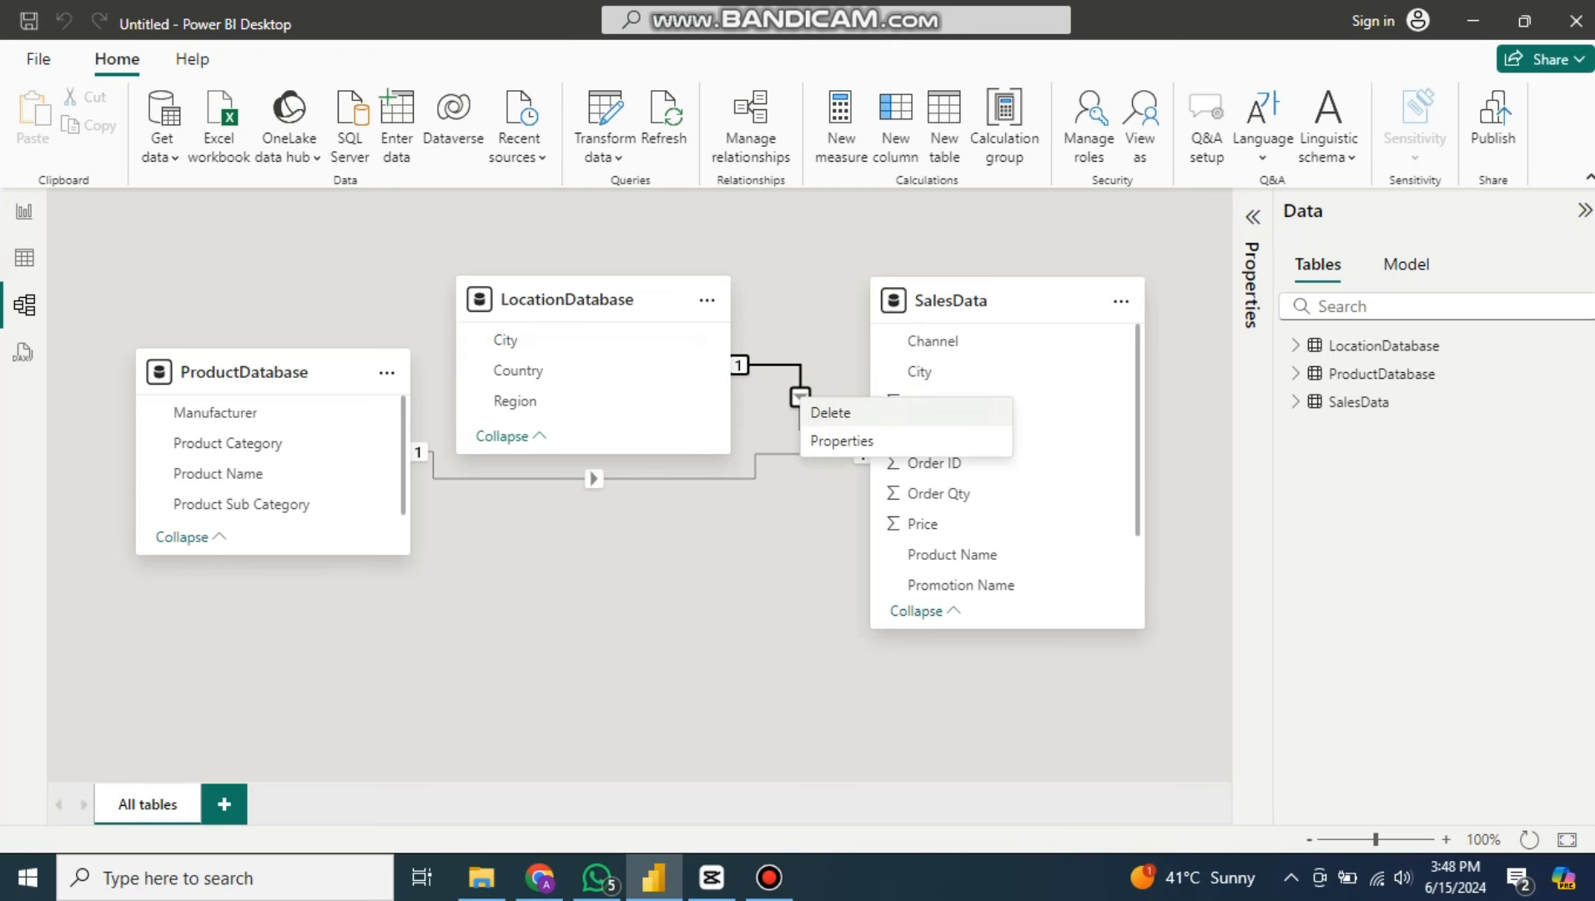
left_click(830, 412)
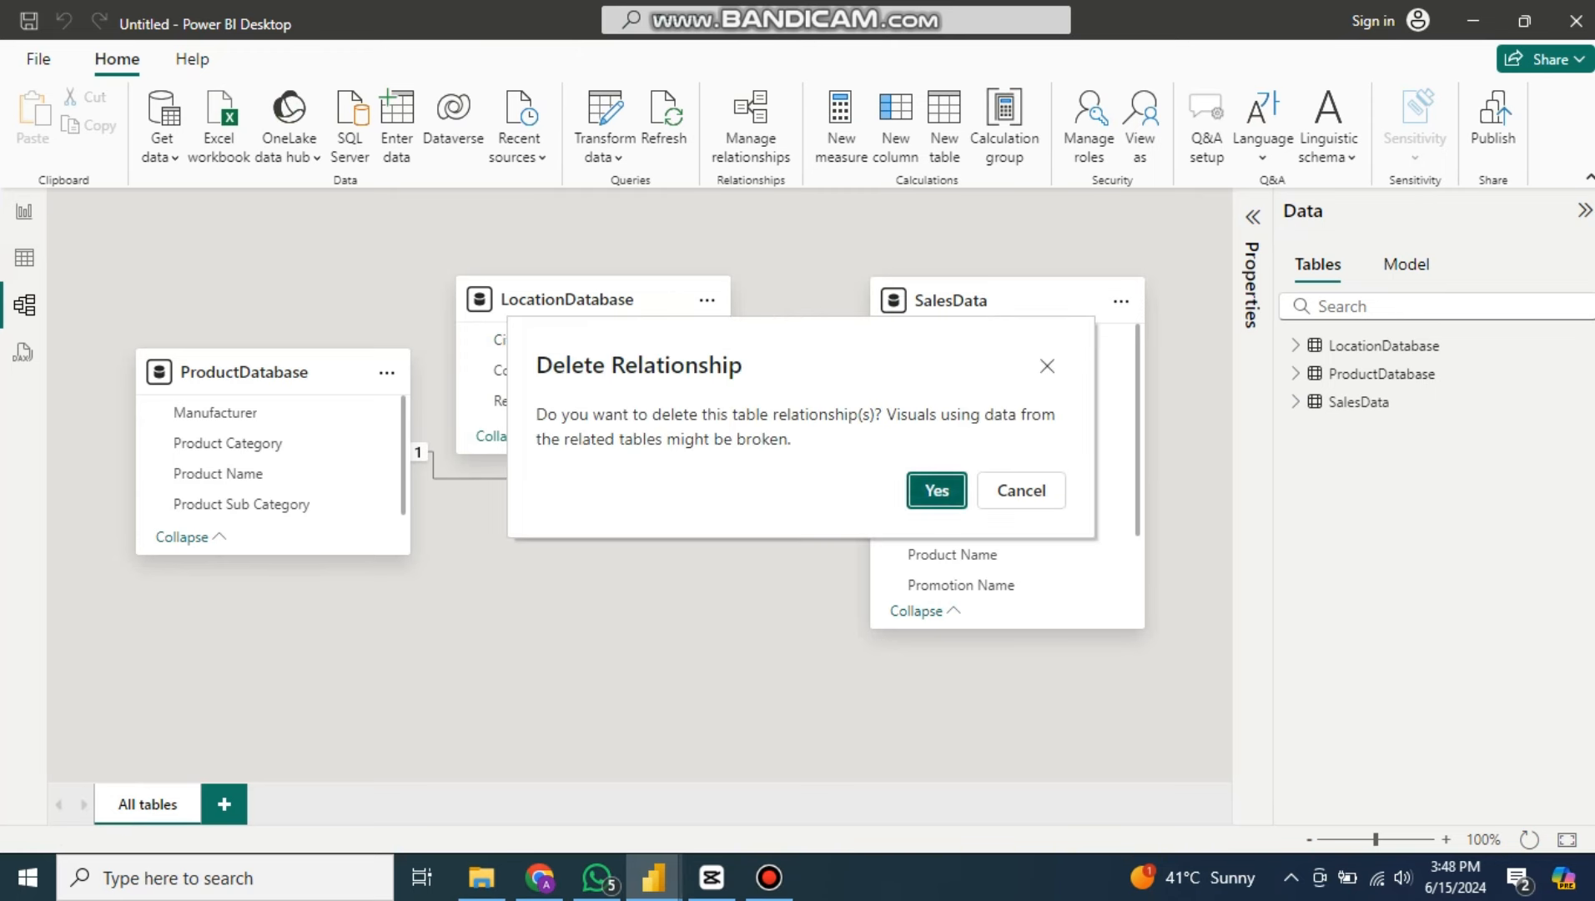
left_click(936, 489)
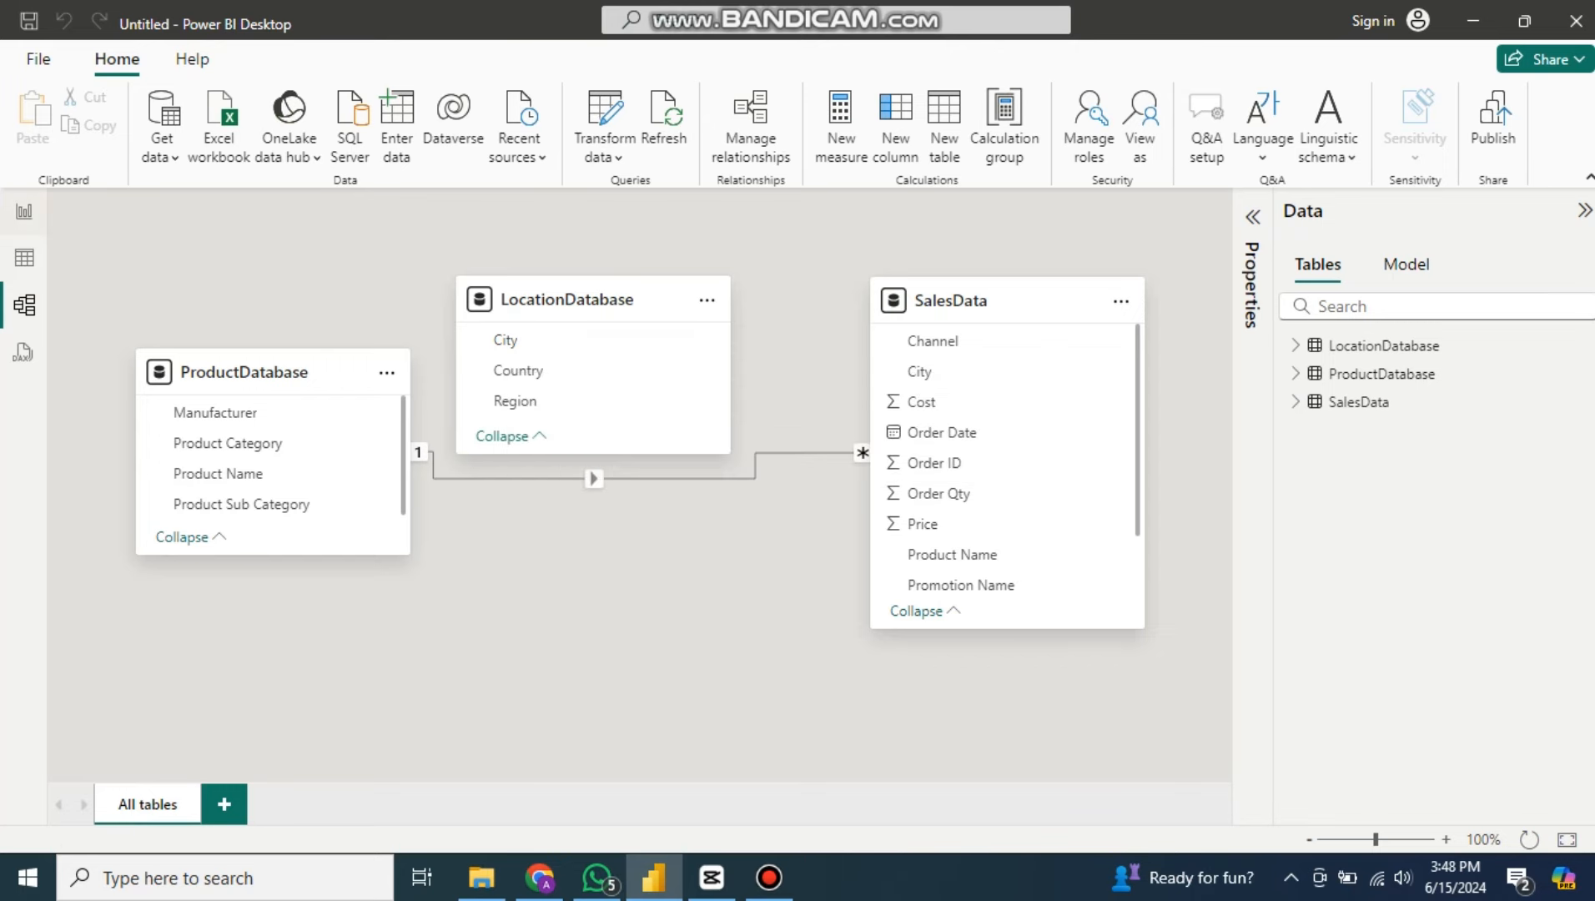
Step: Test the Region slicer against the column chart without the relationship, cycling through all three regions and ending on North America
left_click(24, 211)
left_click(828, 278)
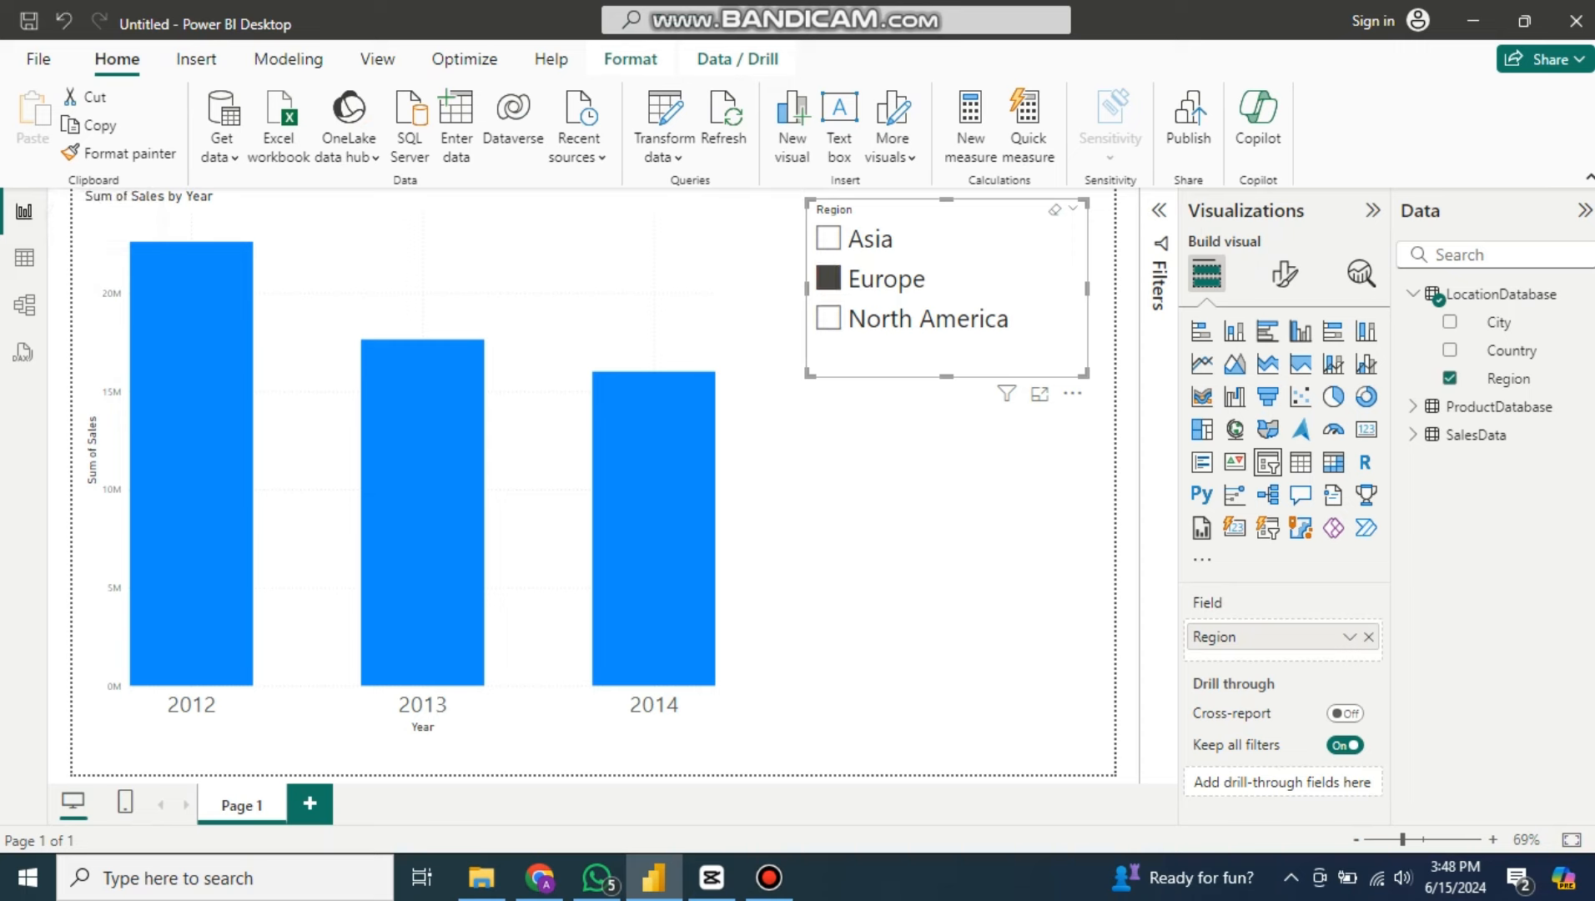
left_click(829, 239)
left_click(828, 277)
left_click(828, 318)
left_click(828, 239)
left_click(828, 277)
left_click(828, 318)
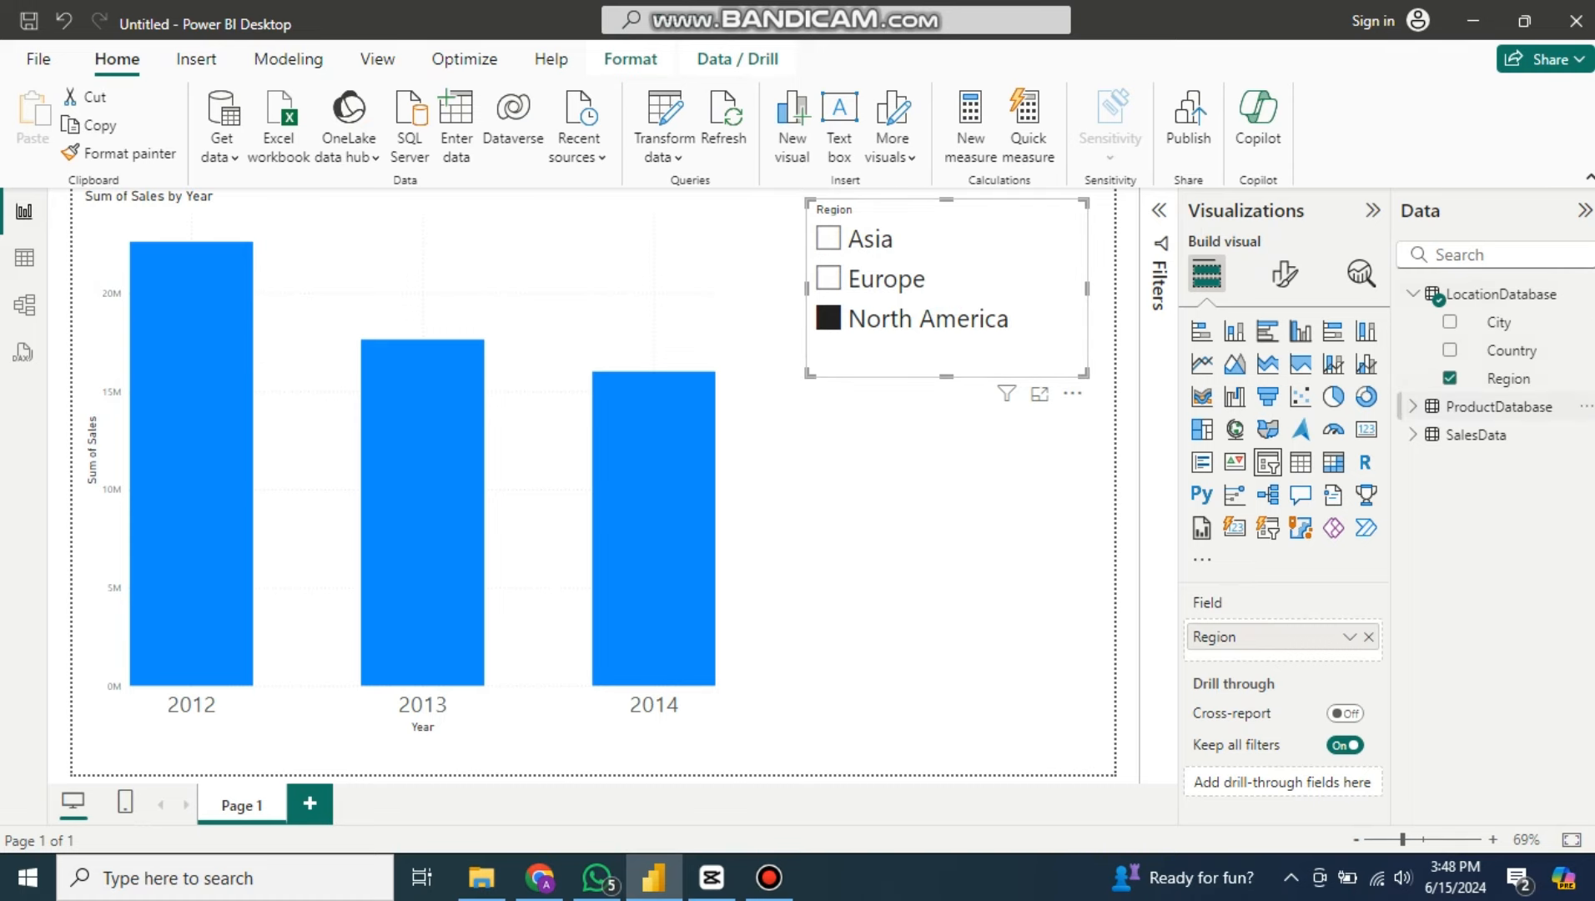
Step: Create a relationship between LocationDatabase's City and SalesData's City in the data model
left_click(24, 257)
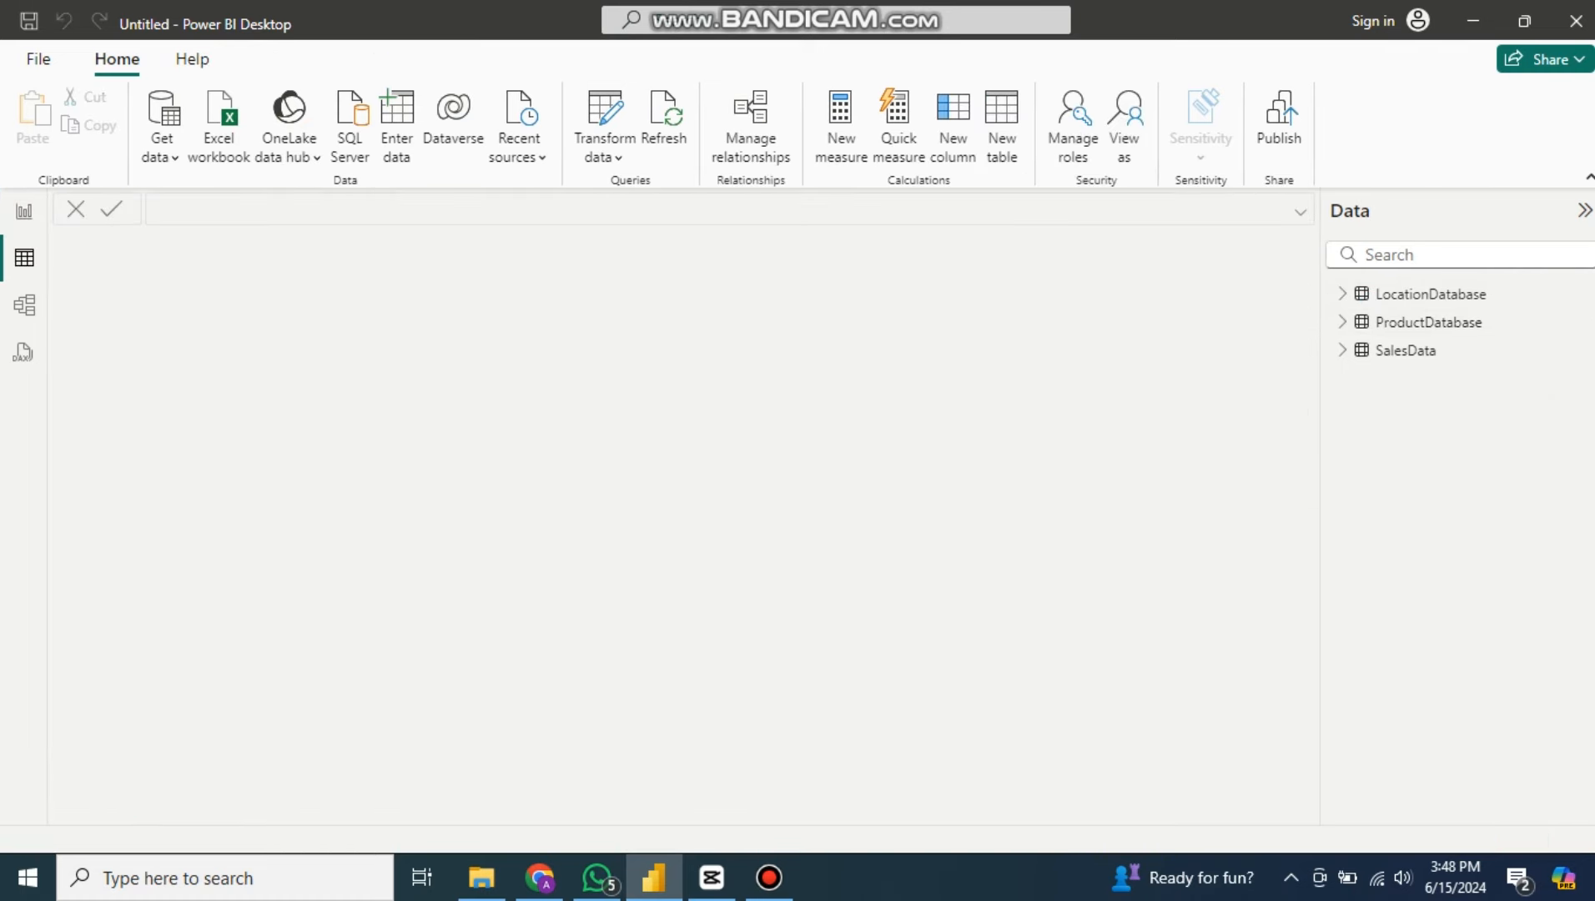
left_click(24, 304)
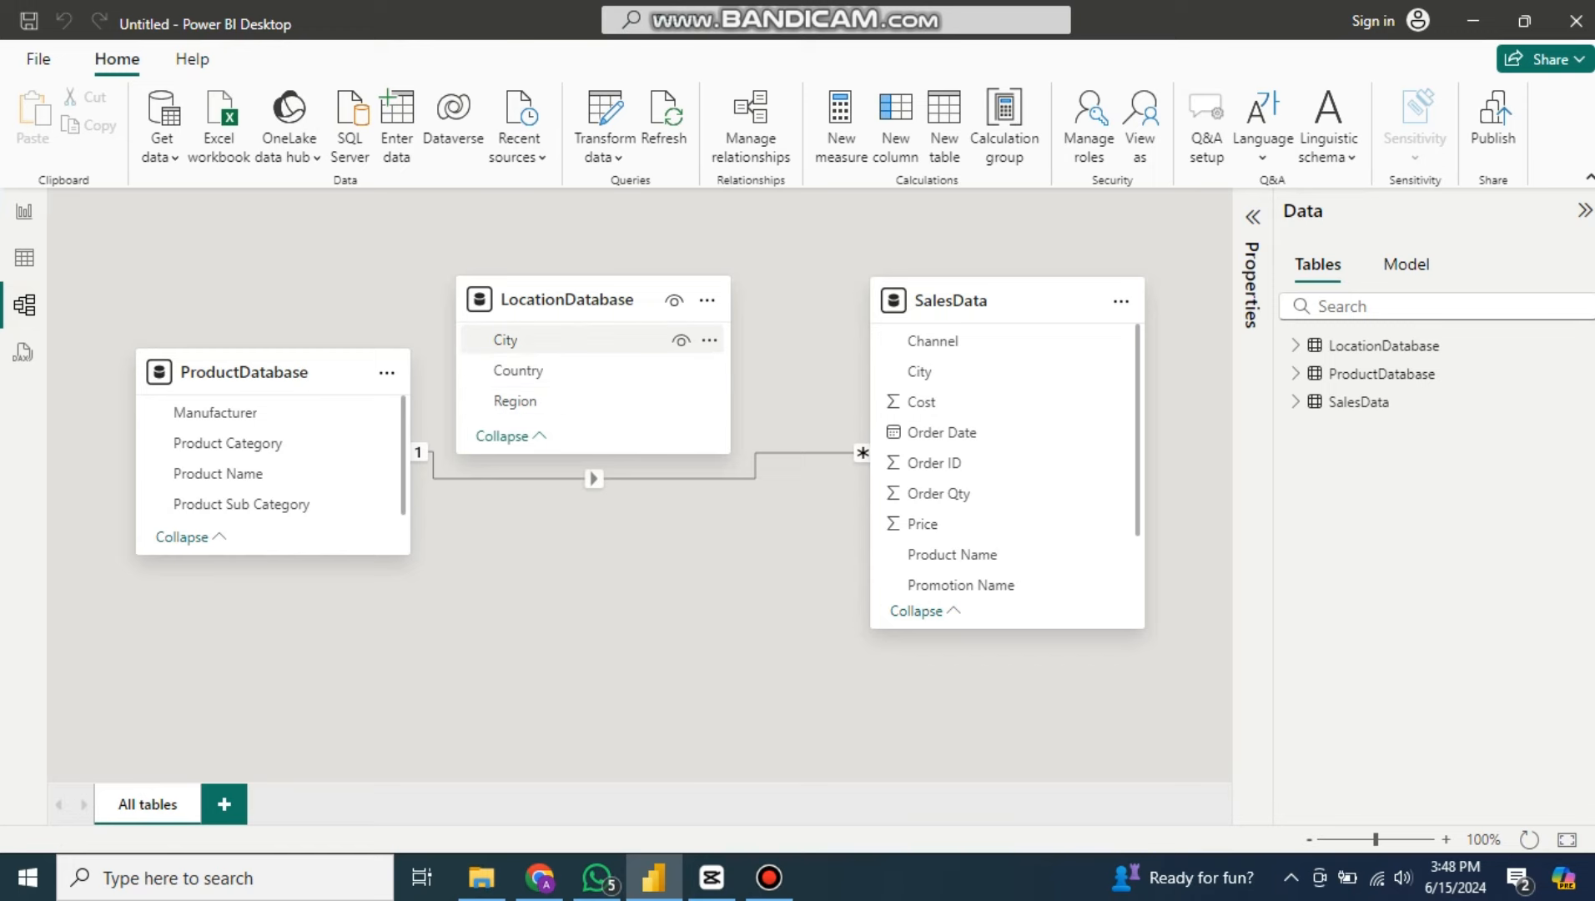
left_click_drag(505, 339, 919, 371)
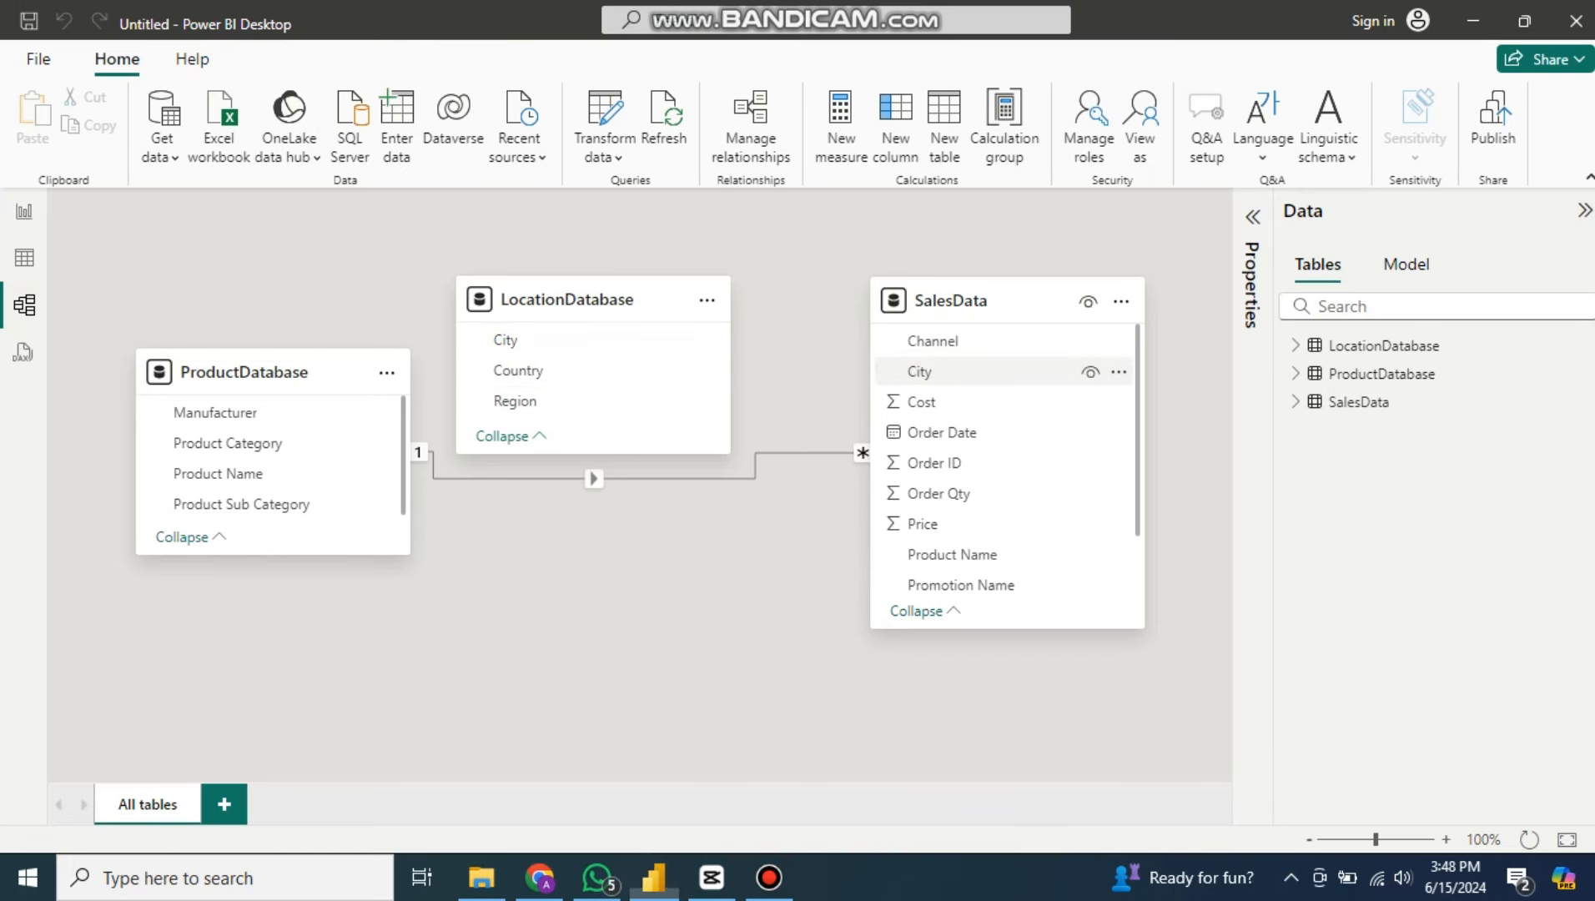
left_click(1045, 809)
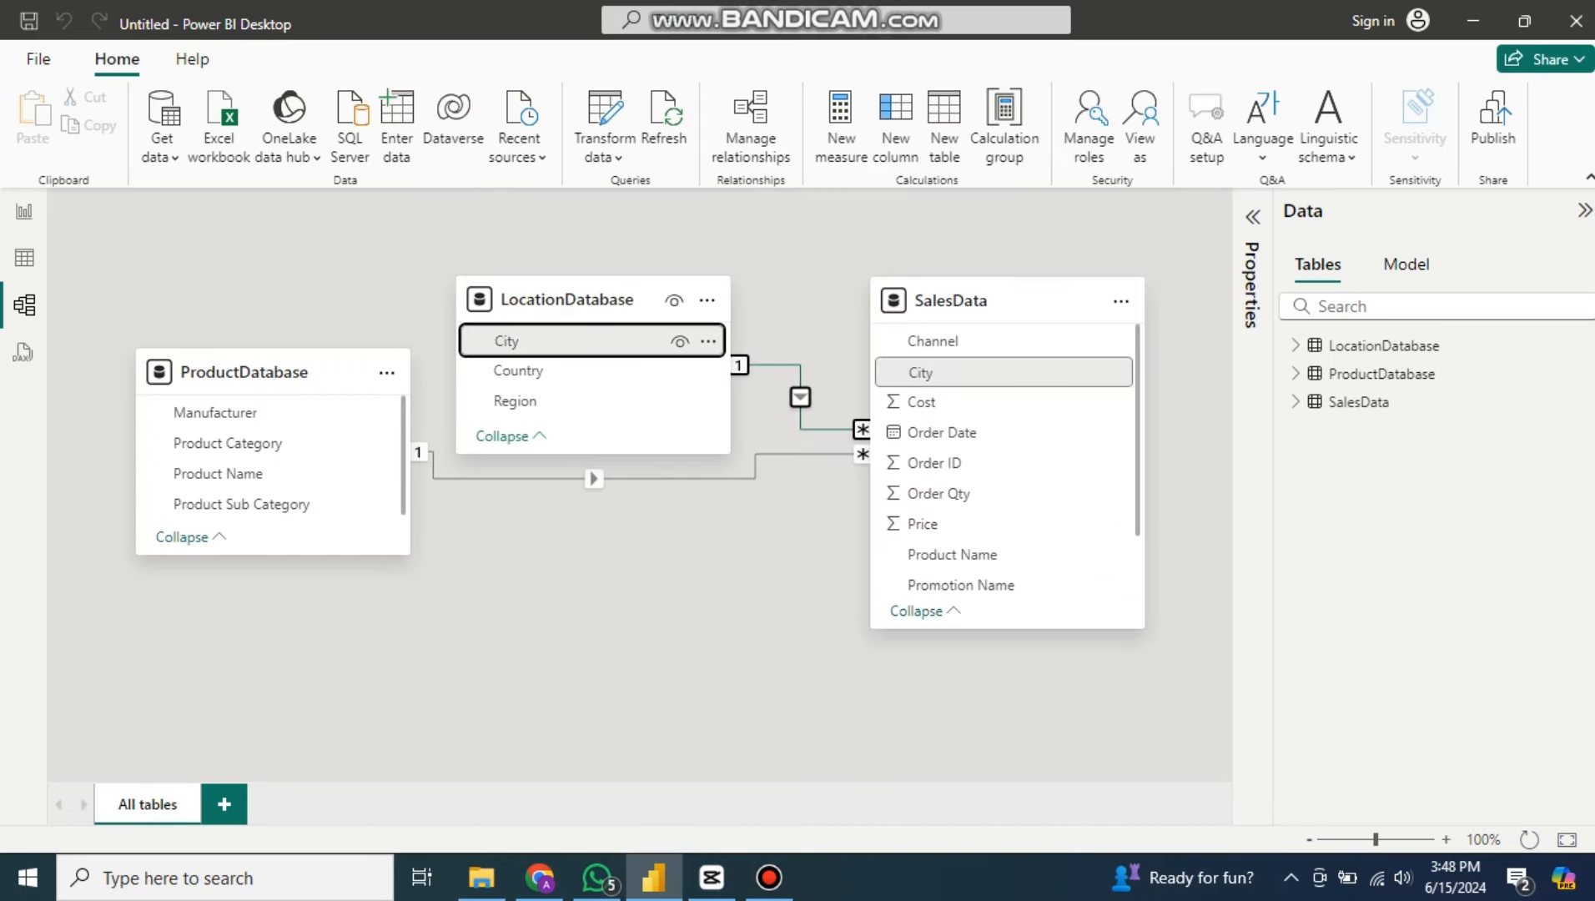
Step: Check the Region slicer on the report's chart with the restored relationship, selecting Europe, Asia and finally North America
left_click(24, 211)
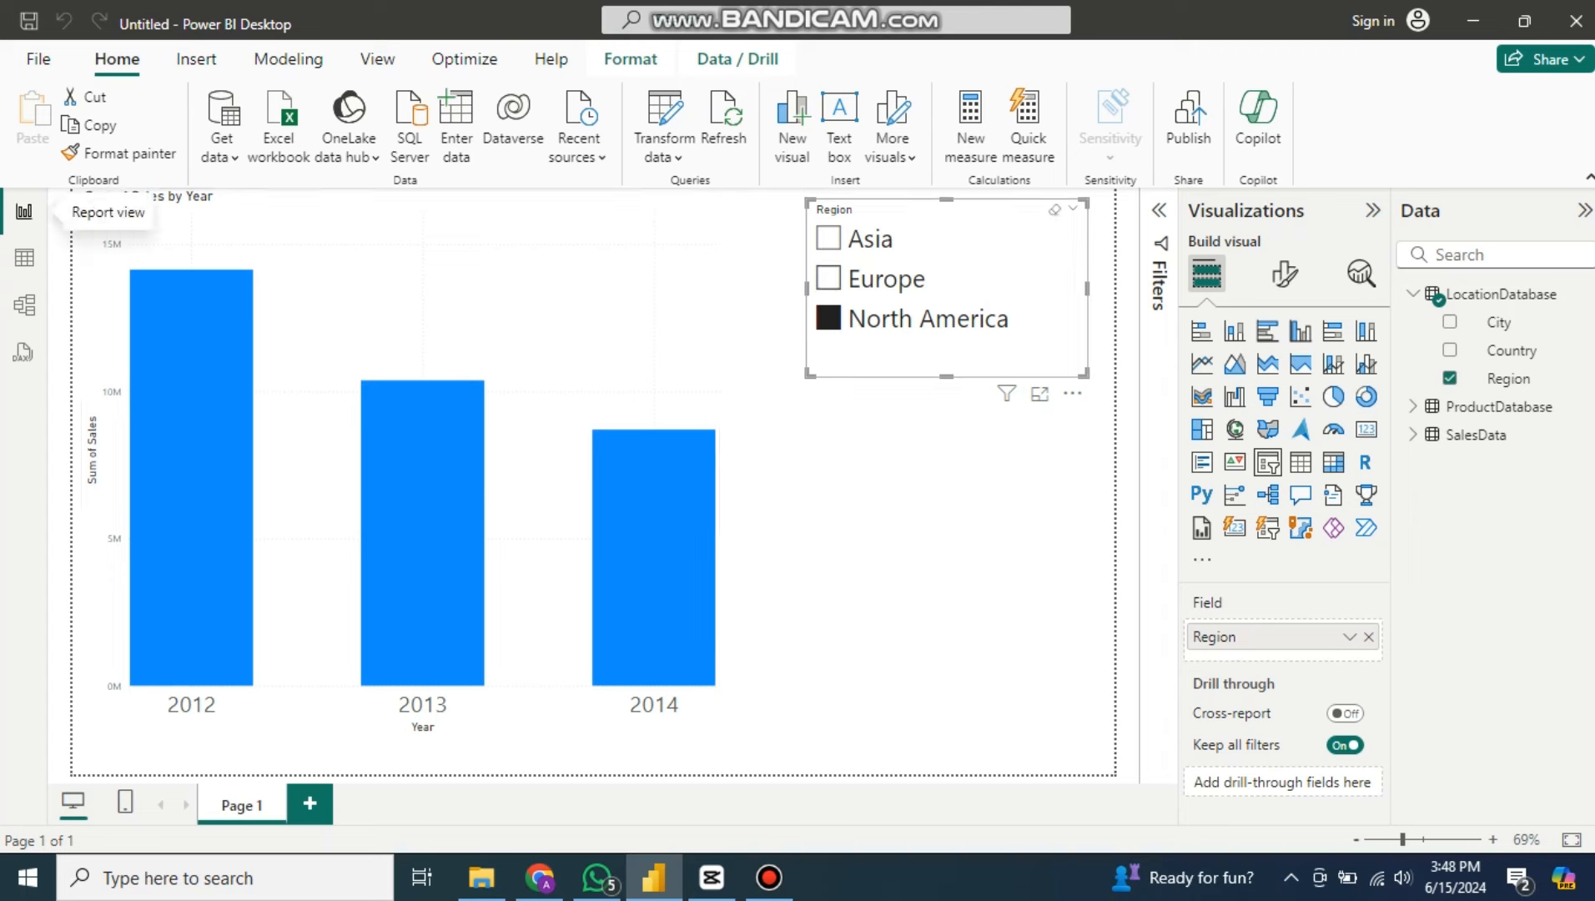
left_click(828, 278)
left_click(828, 239)
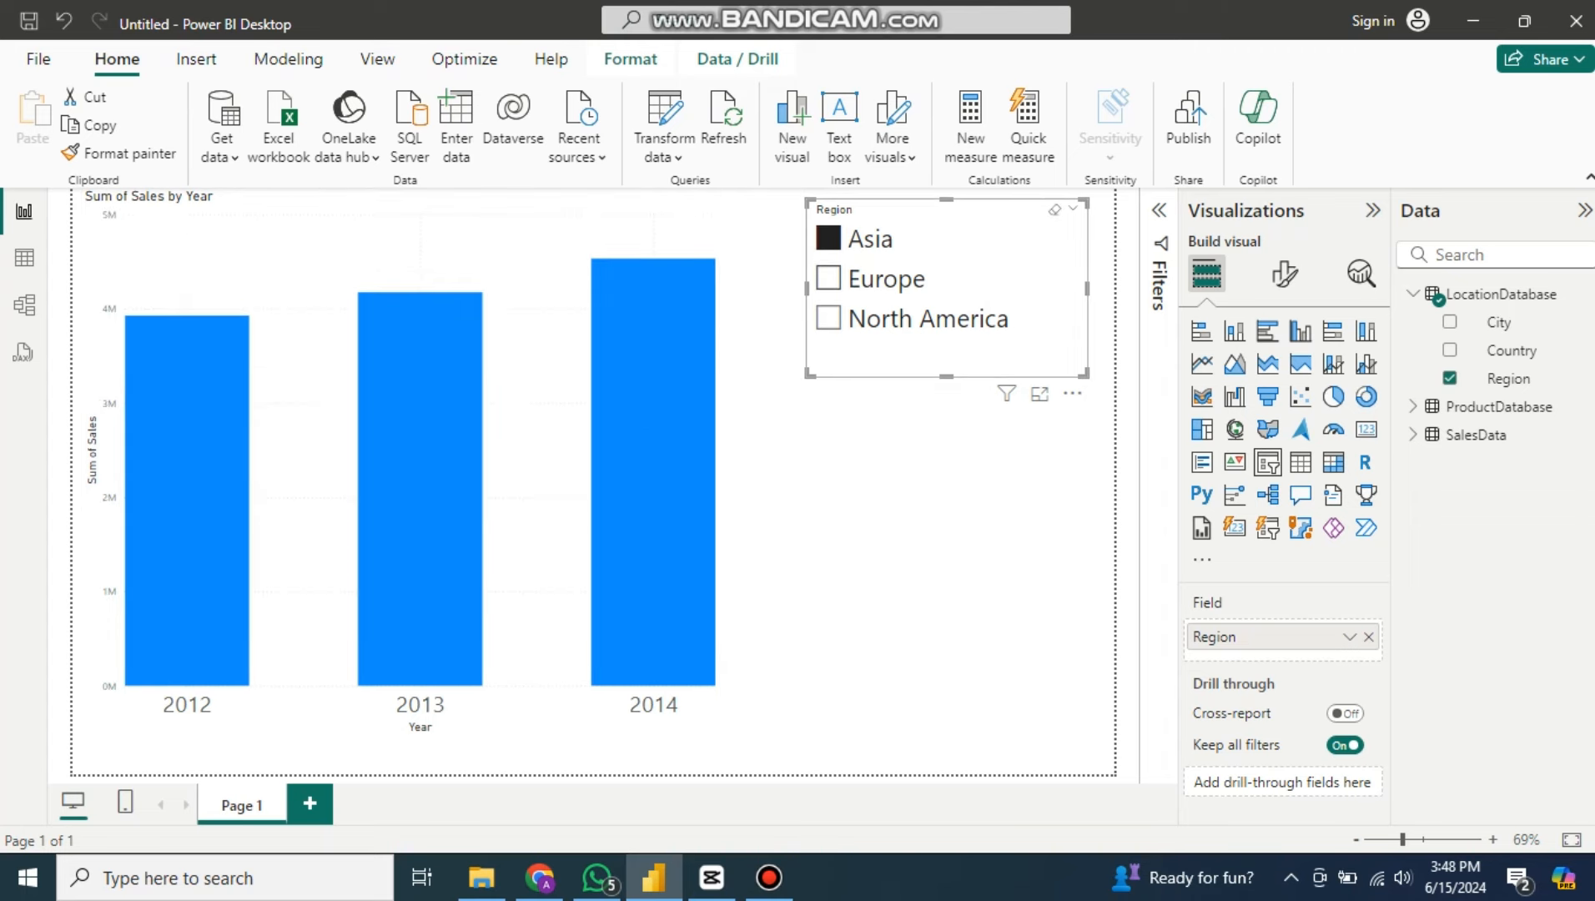
left_click(829, 318)
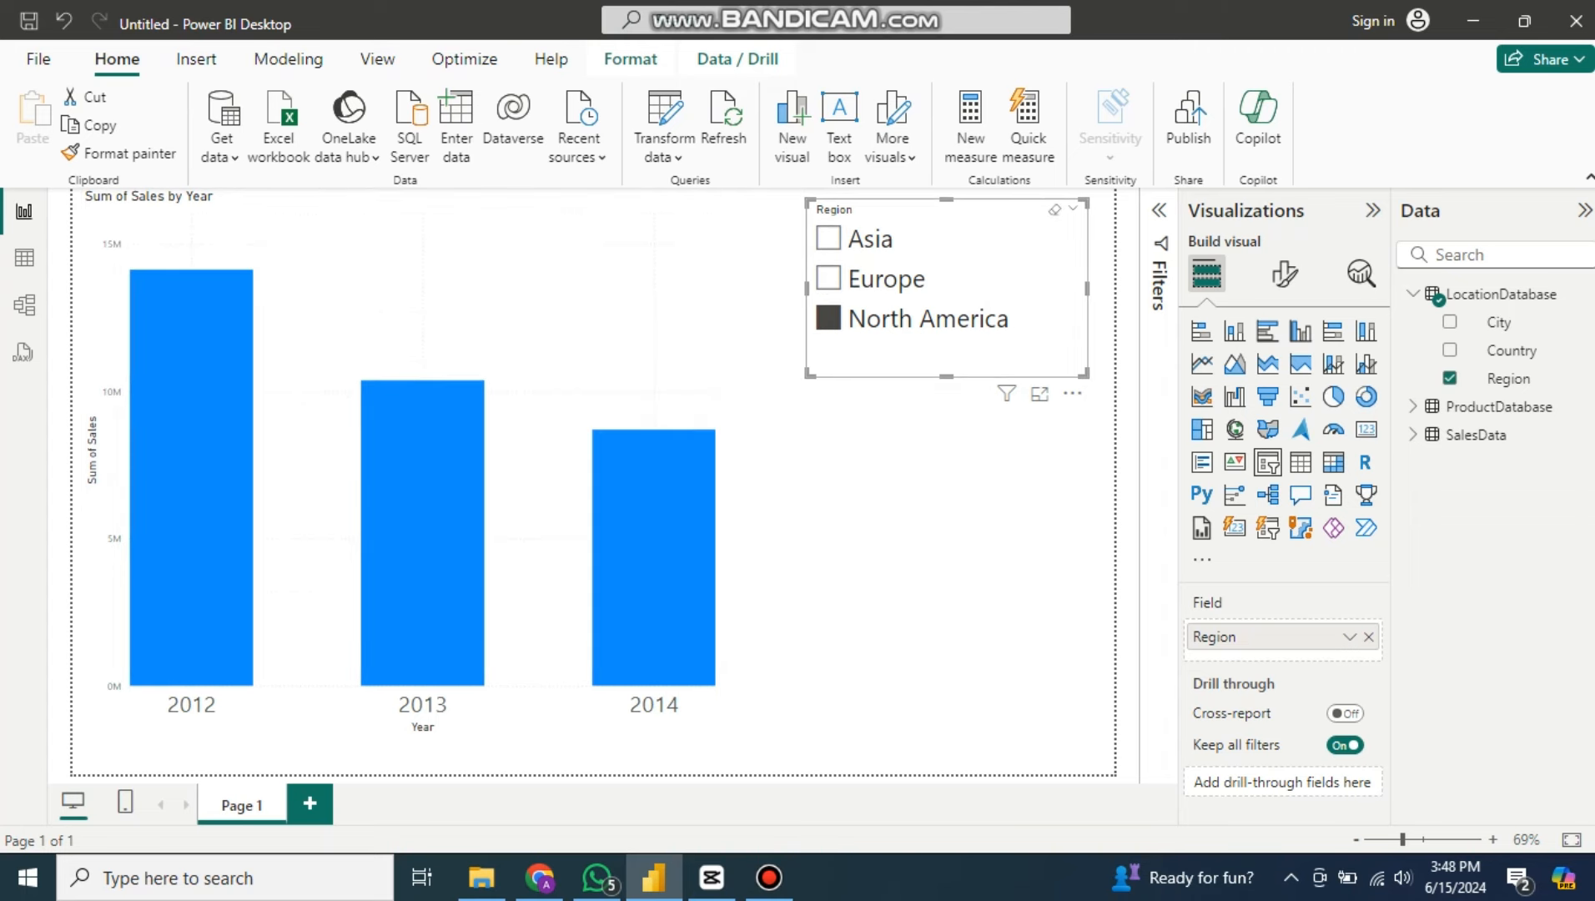